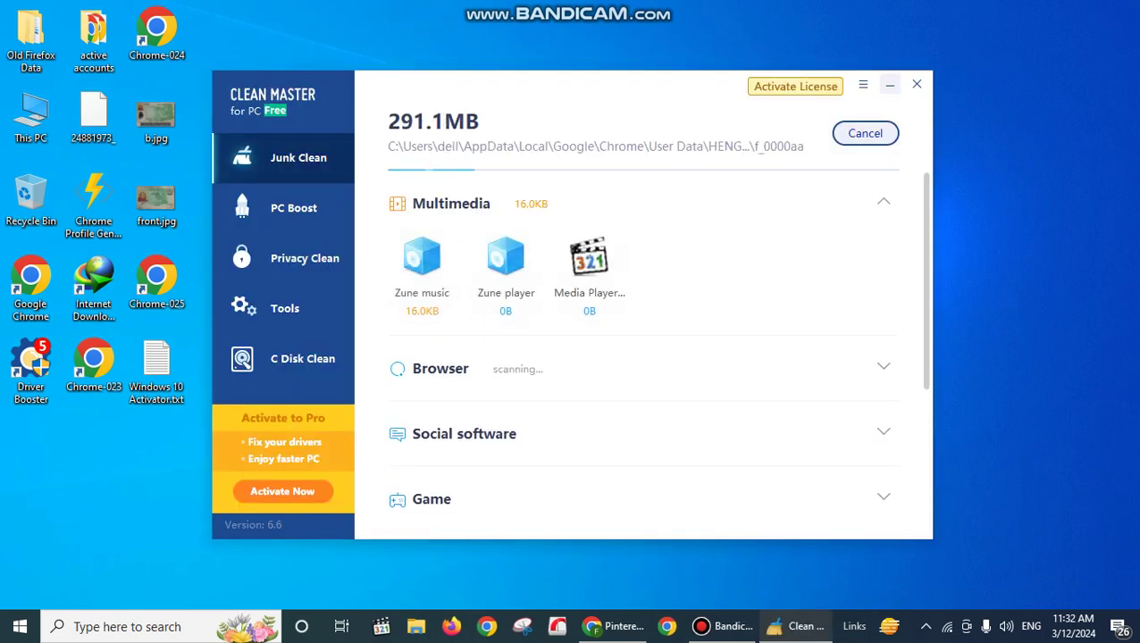
Minimize the cleaner window, open Chrome Profile Generator from the desktop to view its fields, and close it.
left_click(890, 85)
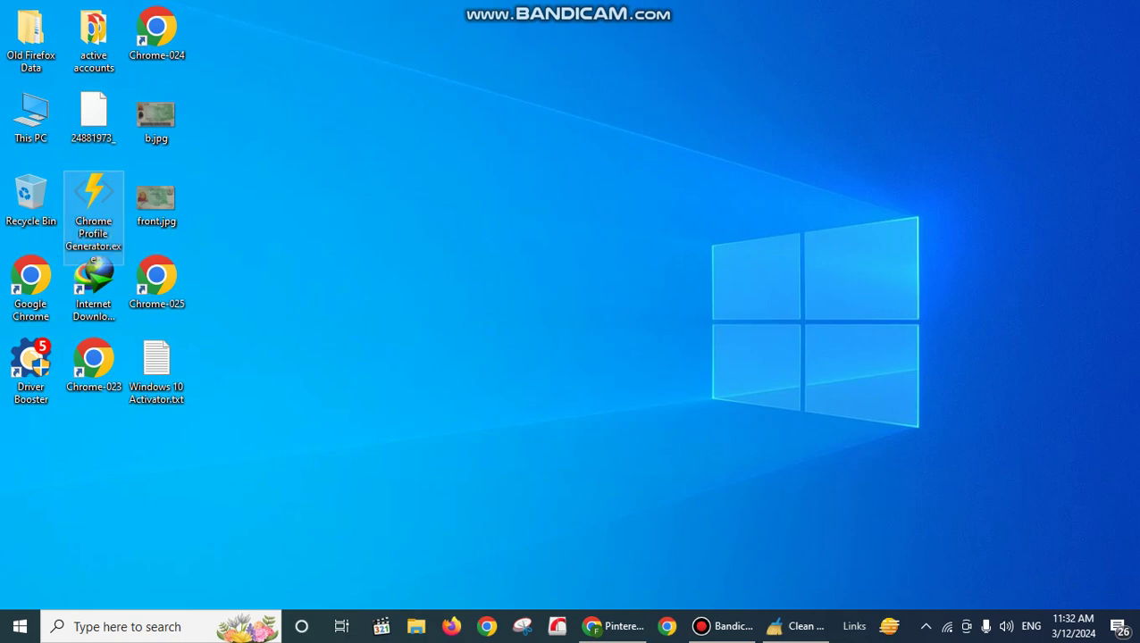
right_click(97, 241)
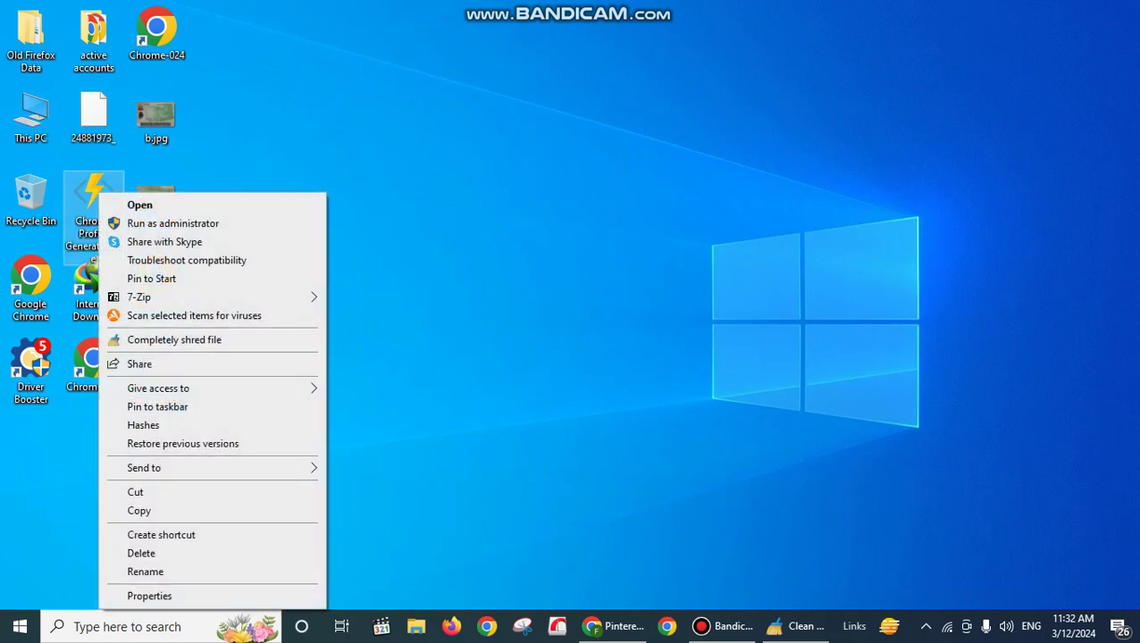
left_click(143, 204)
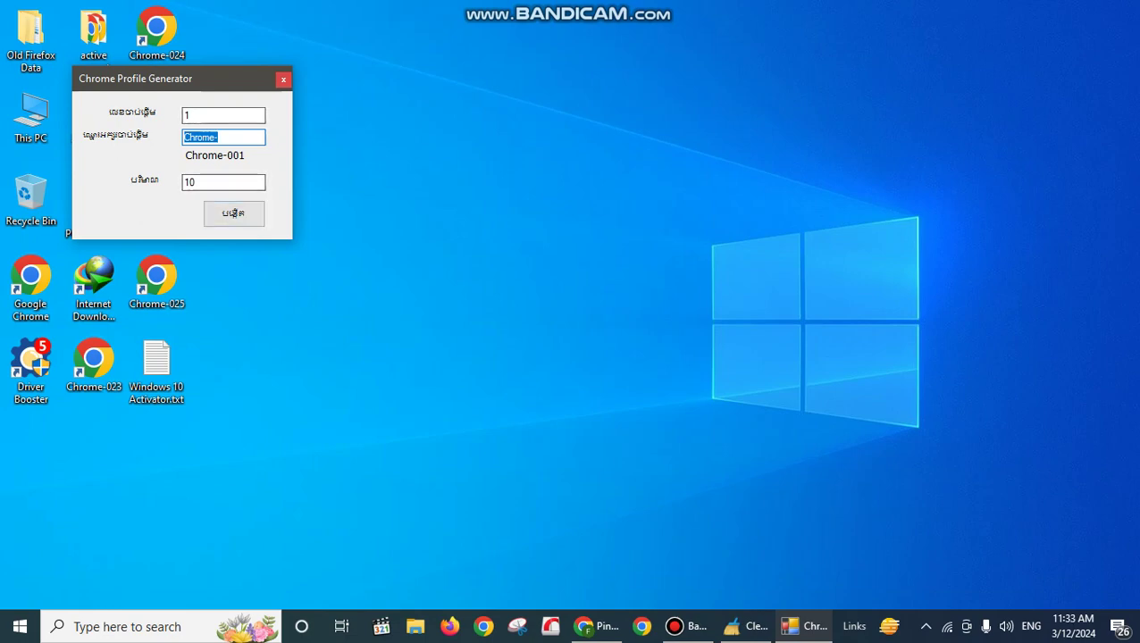
left_click(283, 79)
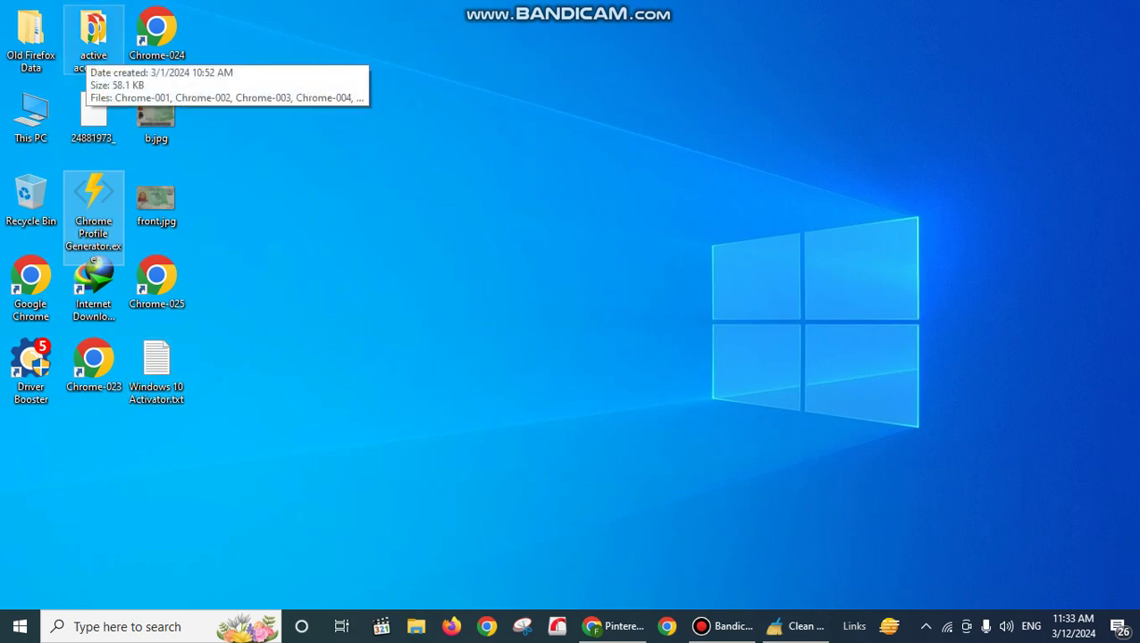
Open the "active accounts" folder on the desktop and launch the Chrome-004 profile shortcut.
right_click(408, 147)
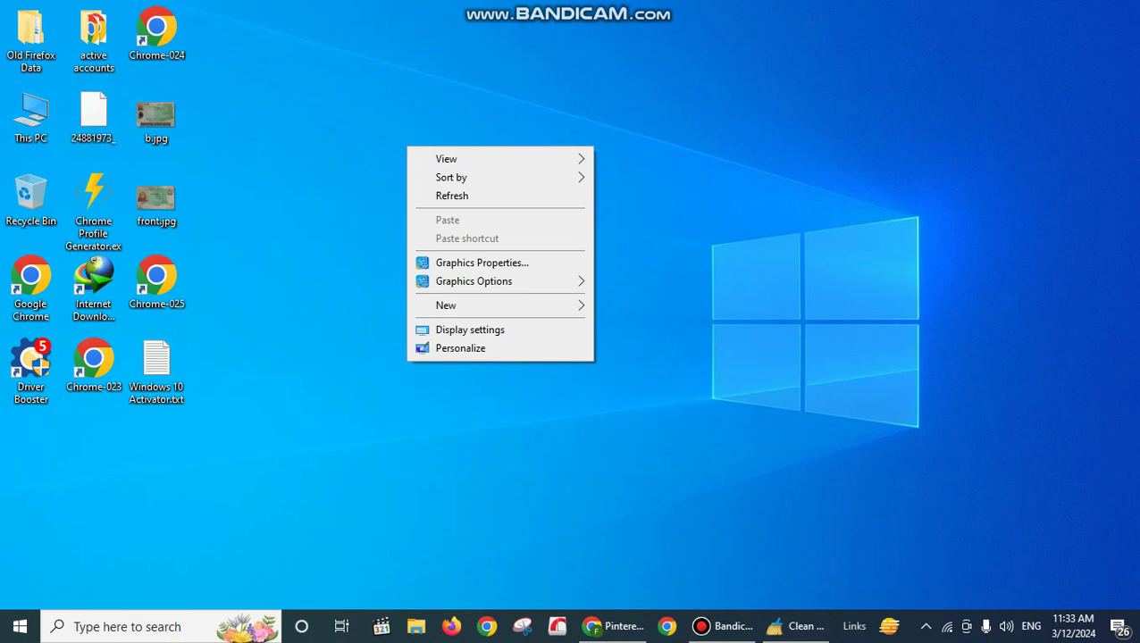
left_click(94, 39)
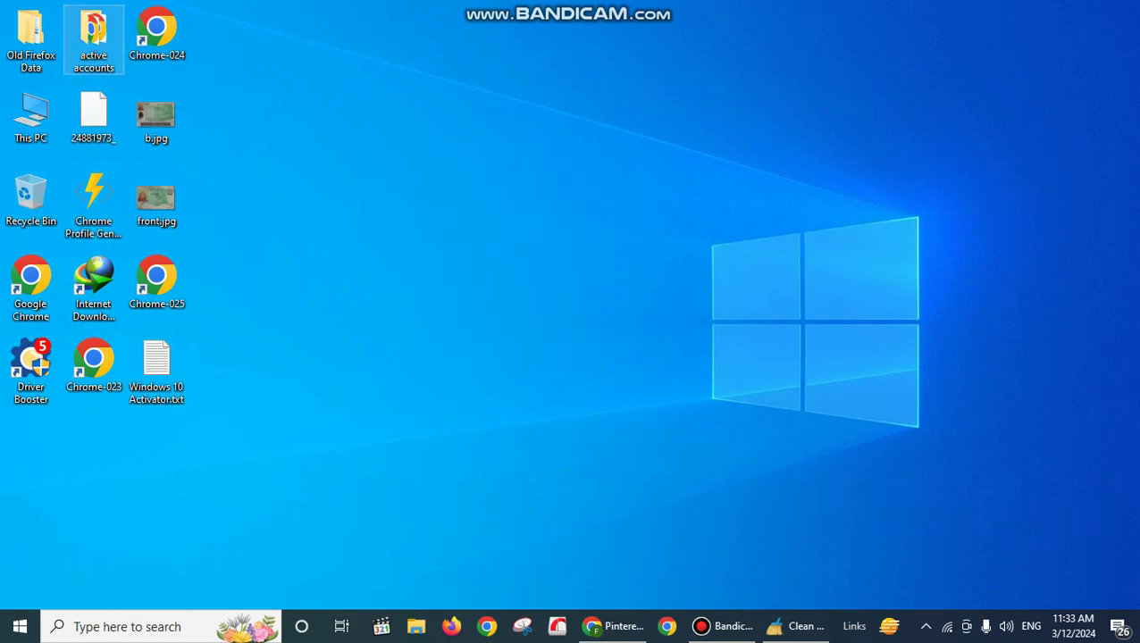
double_click(93, 36)
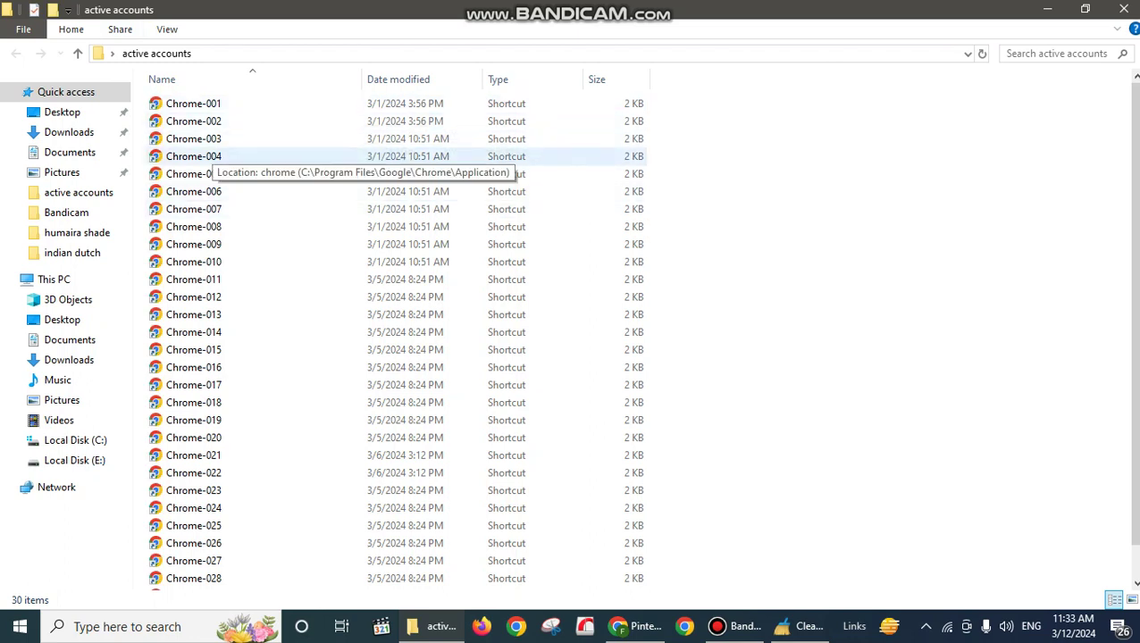
left_click(212, 156)
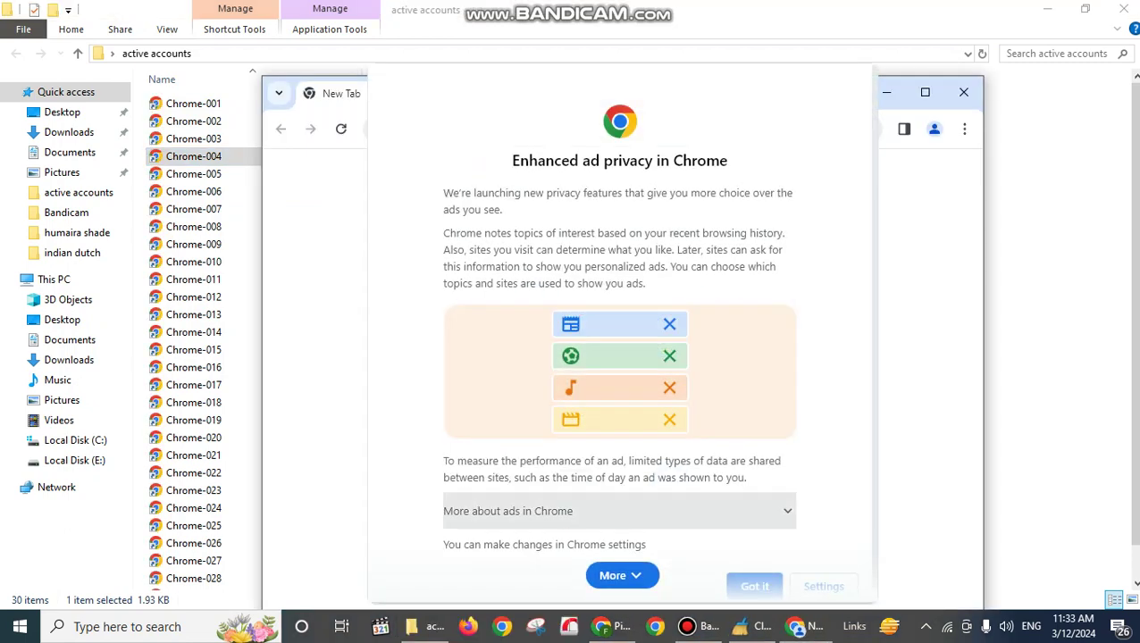
Get past the ad privacy notice by opening its settings, and maximize the browser window.
left_click(604, 575)
left_click(827, 576)
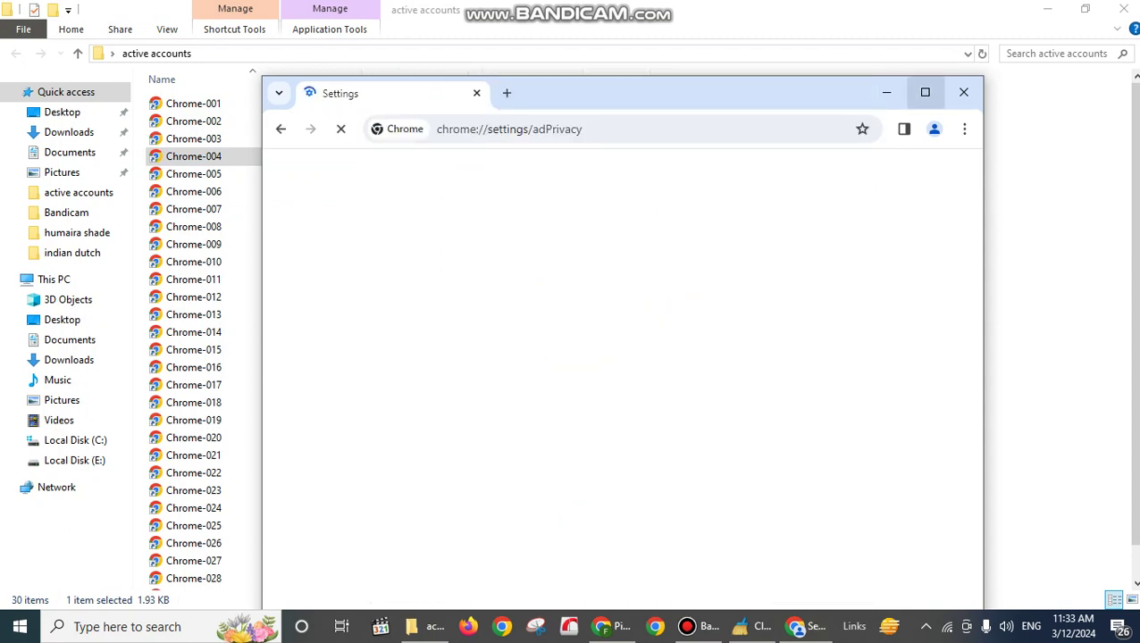
left_click(925, 92)
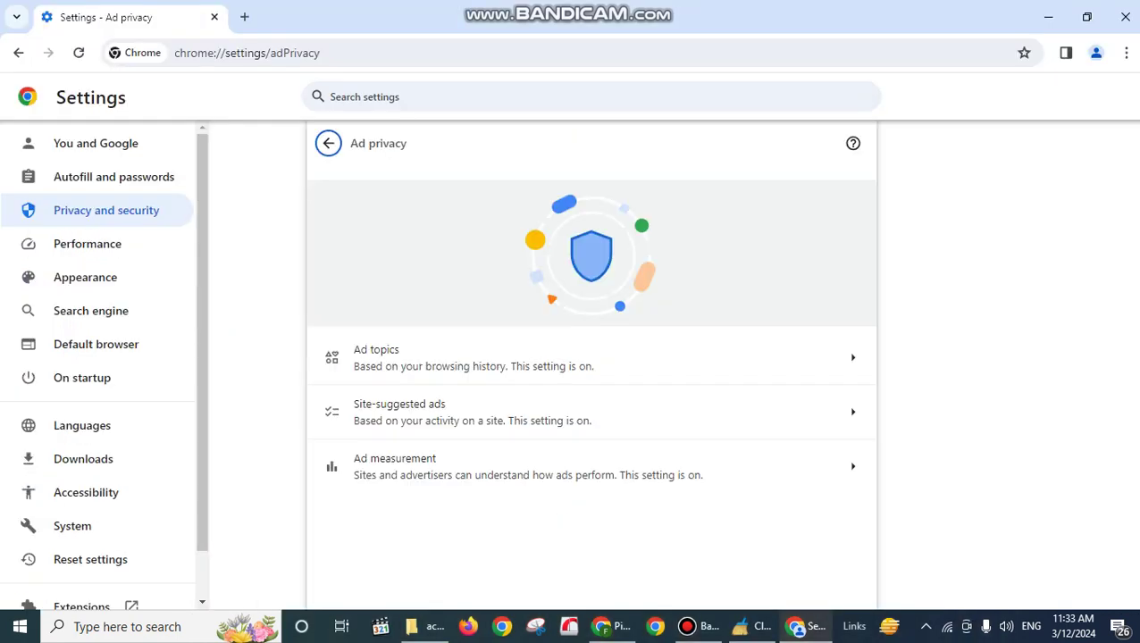
Search Google for "temp email" in the current tab.
key("ctrl+l")
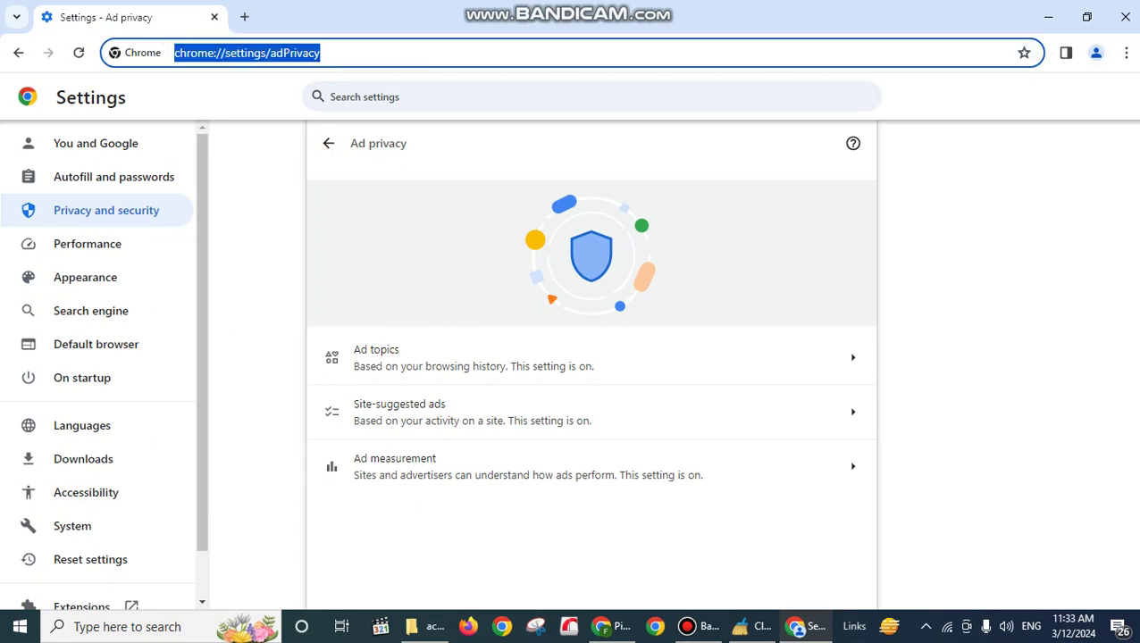
type("t")
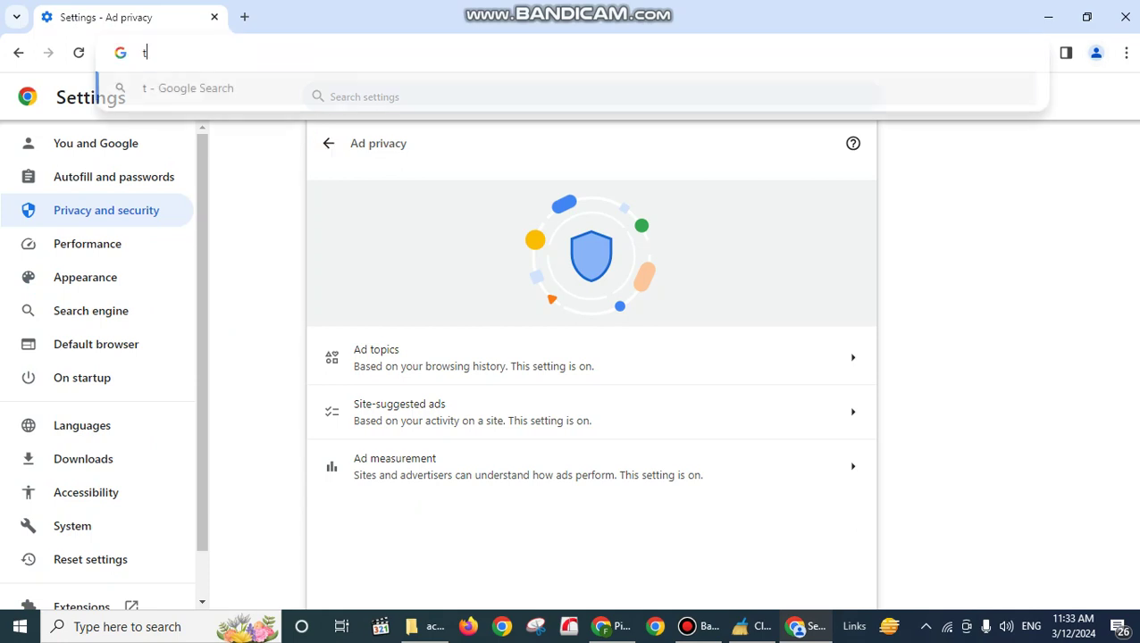
type("emp email")
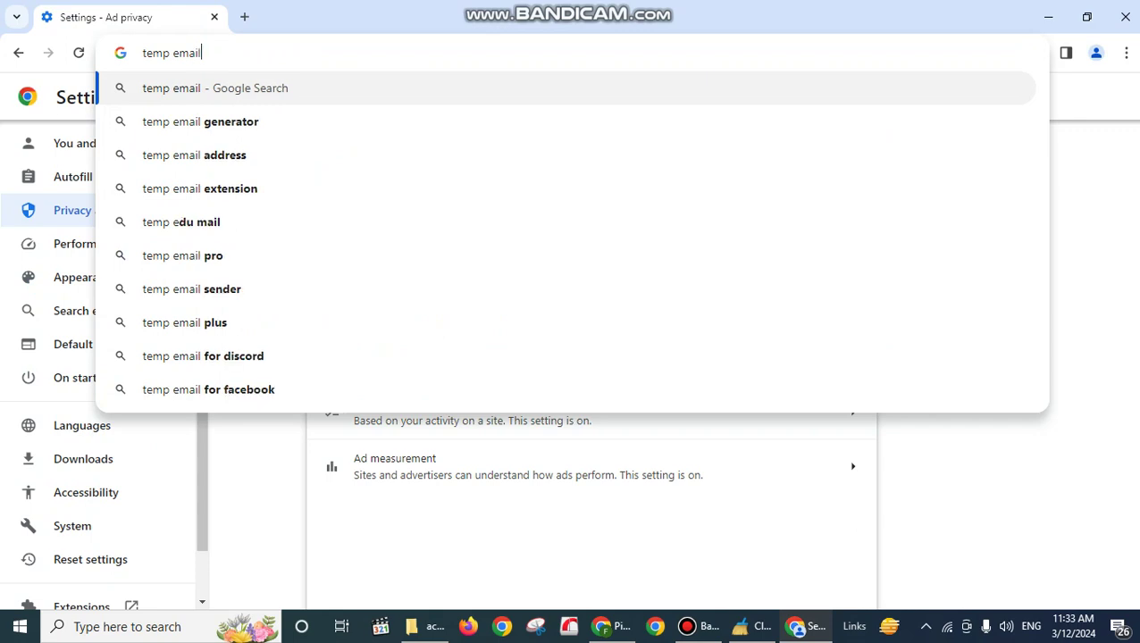
key("Return")
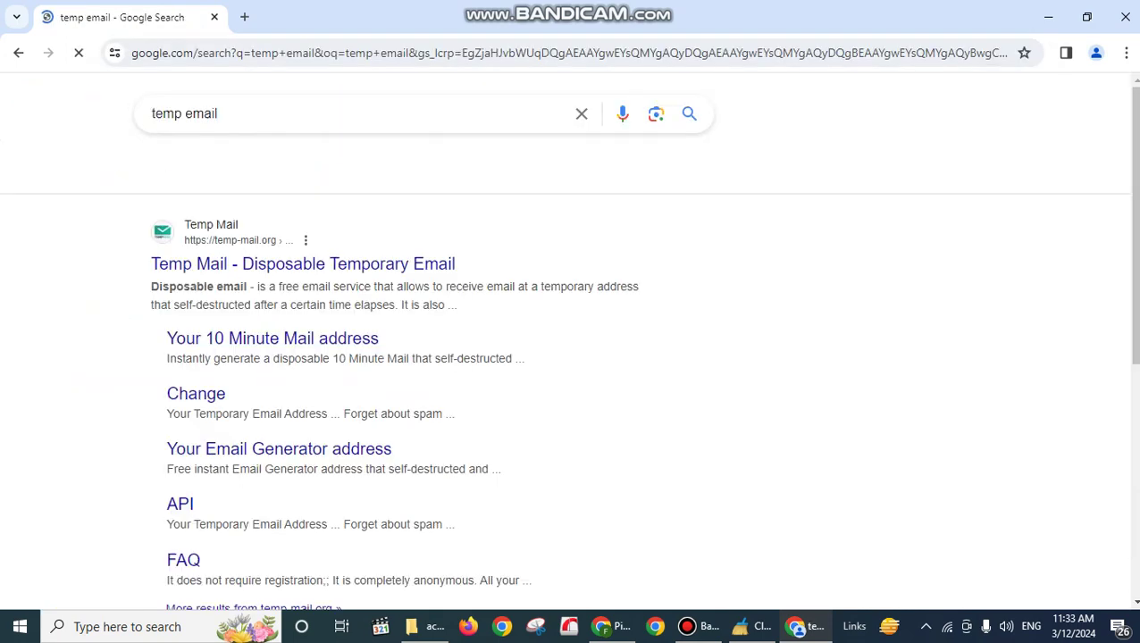
Search for "pintrest busniess" in a new tab and open the Pinterest Business: Marketing on Pinterest result.
key("ctrl+t")
type("pintrest")
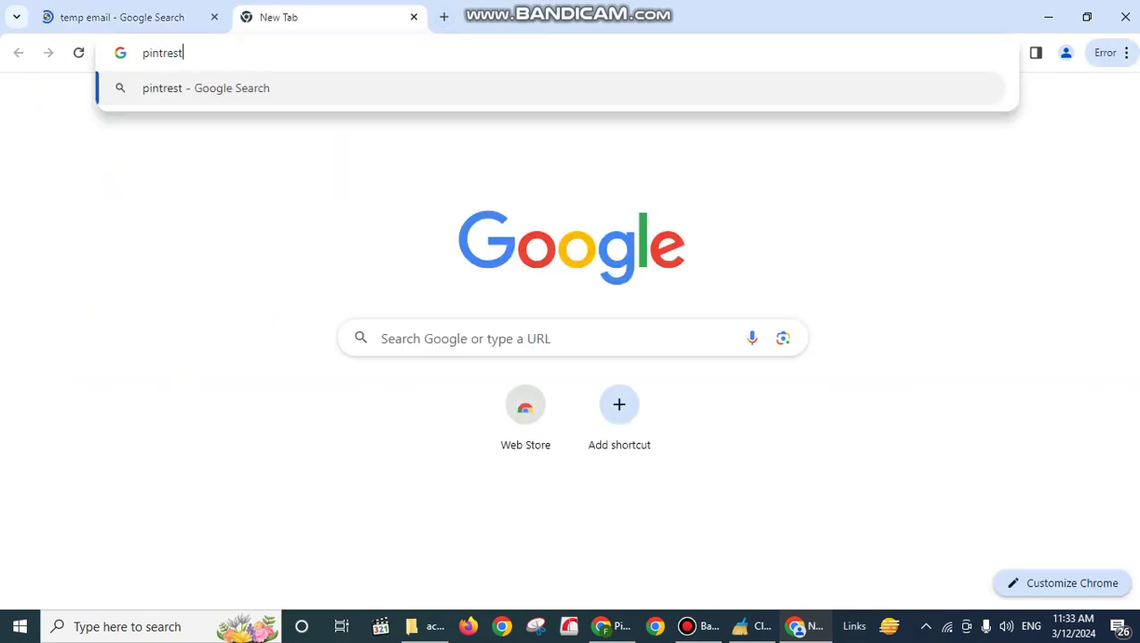
type(" bu")
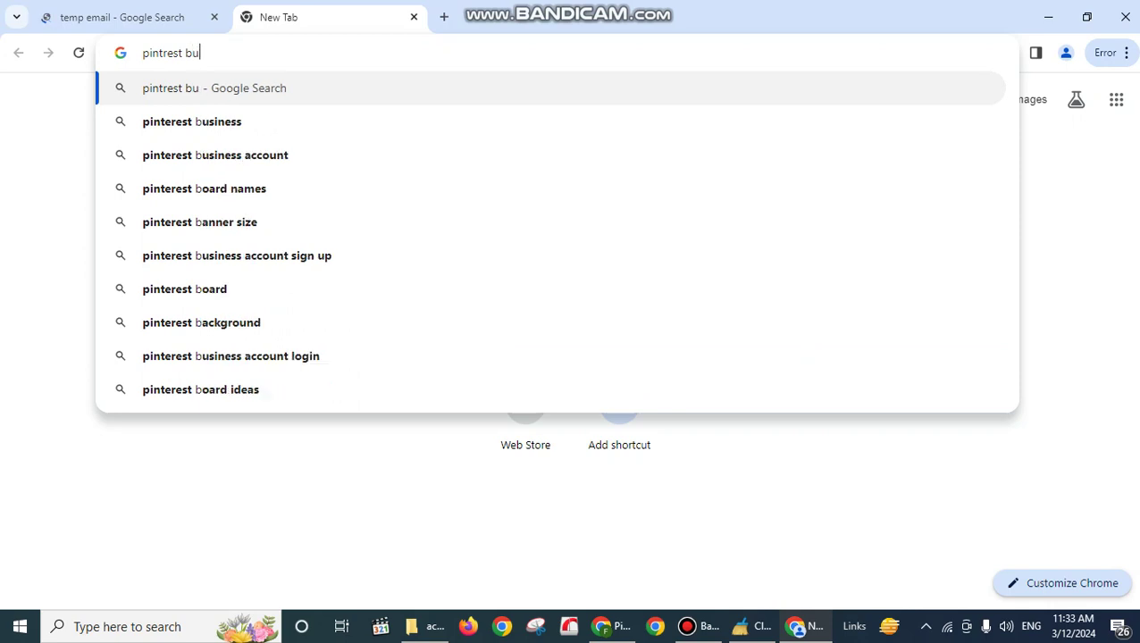
type("sniess")
key("Return")
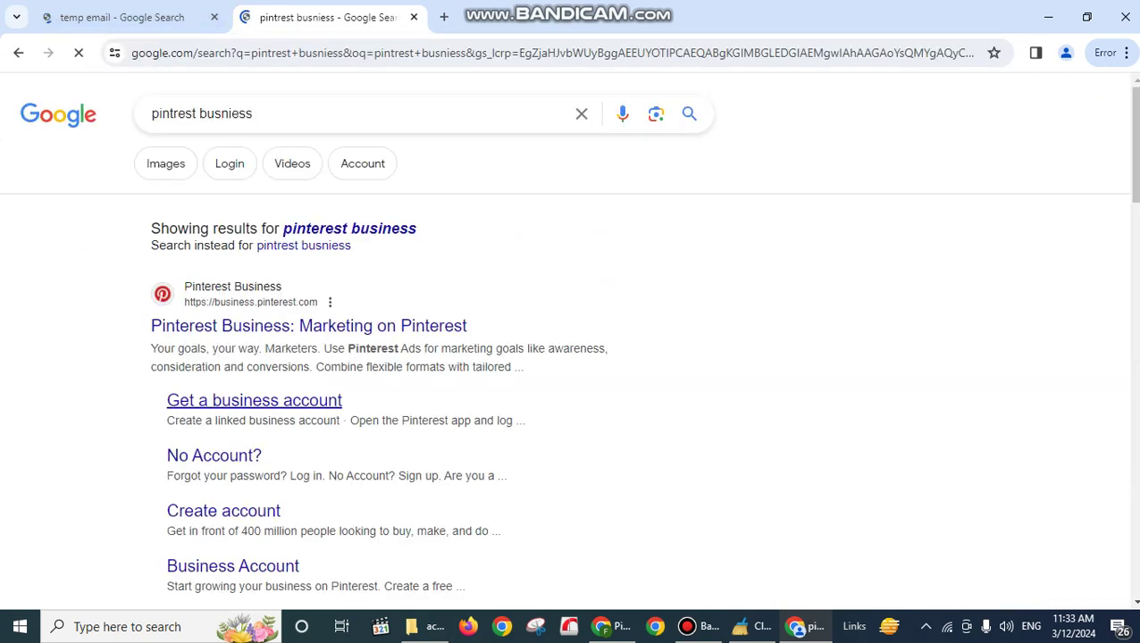
left_click(308, 325)
Load the Temp Mail site in the first tab and open the sign-up page from the Pinterest Business site.
left_click(125, 17)
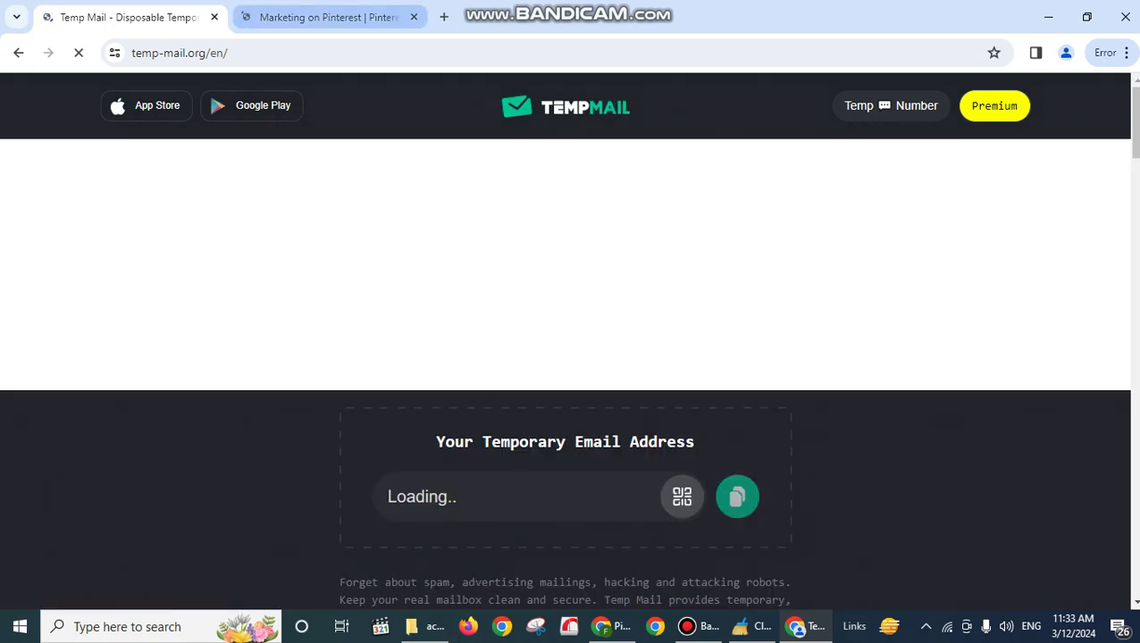
left_click(328, 17)
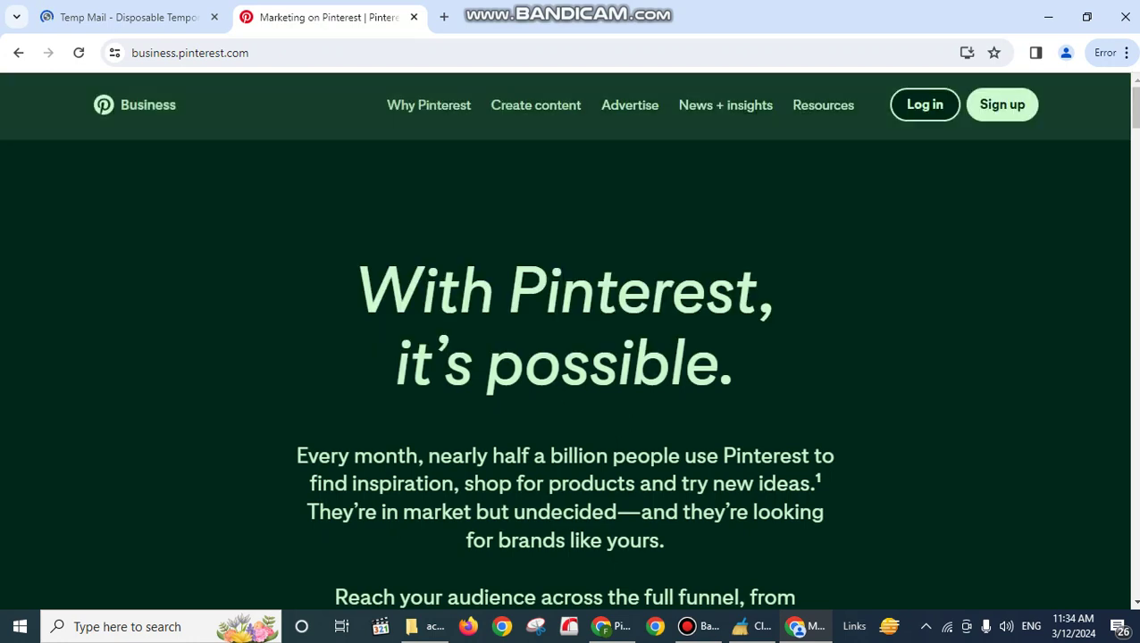
left_click(1002, 104)
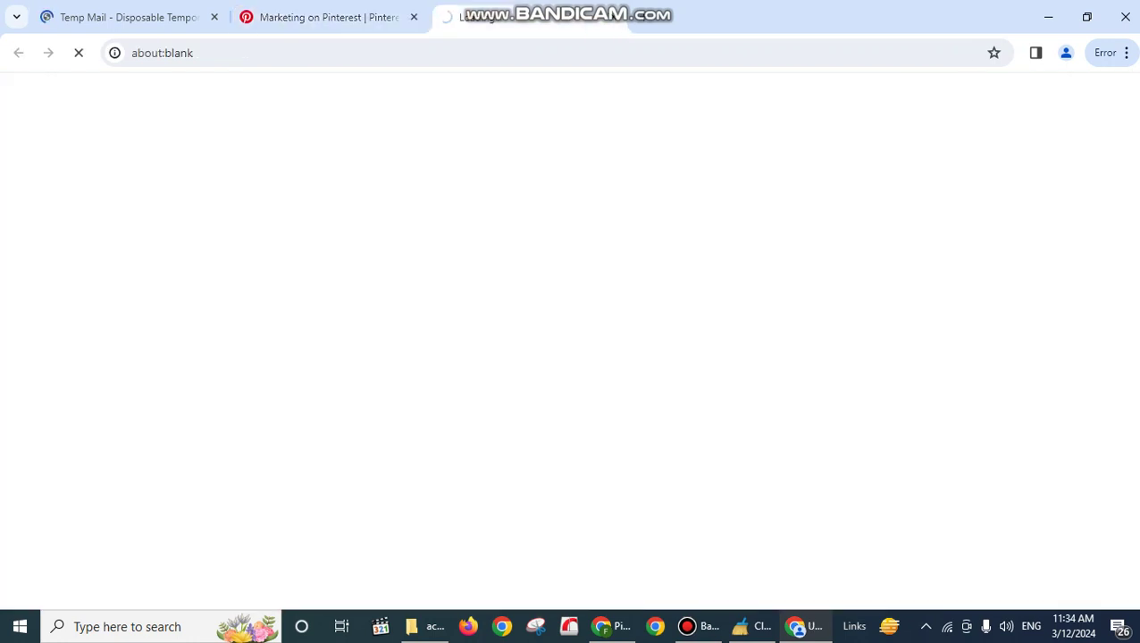
Copy the temporary email address from Temp Mail and paste it into the email field of the Pinterest business sign-up form.
left_click(127, 17)
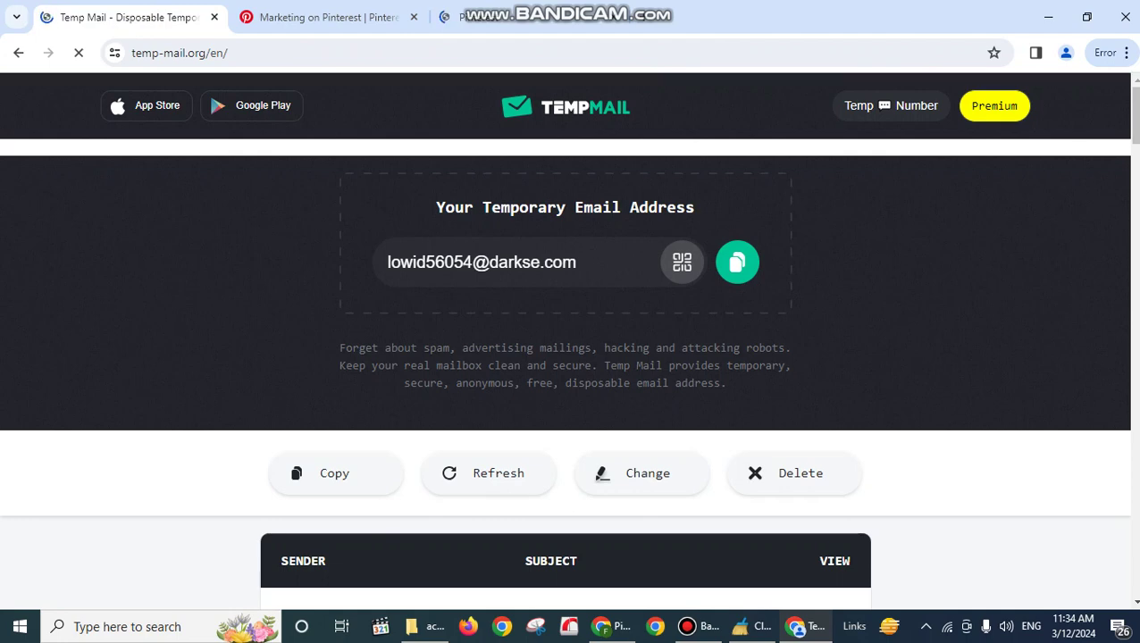
left_click(737, 262)
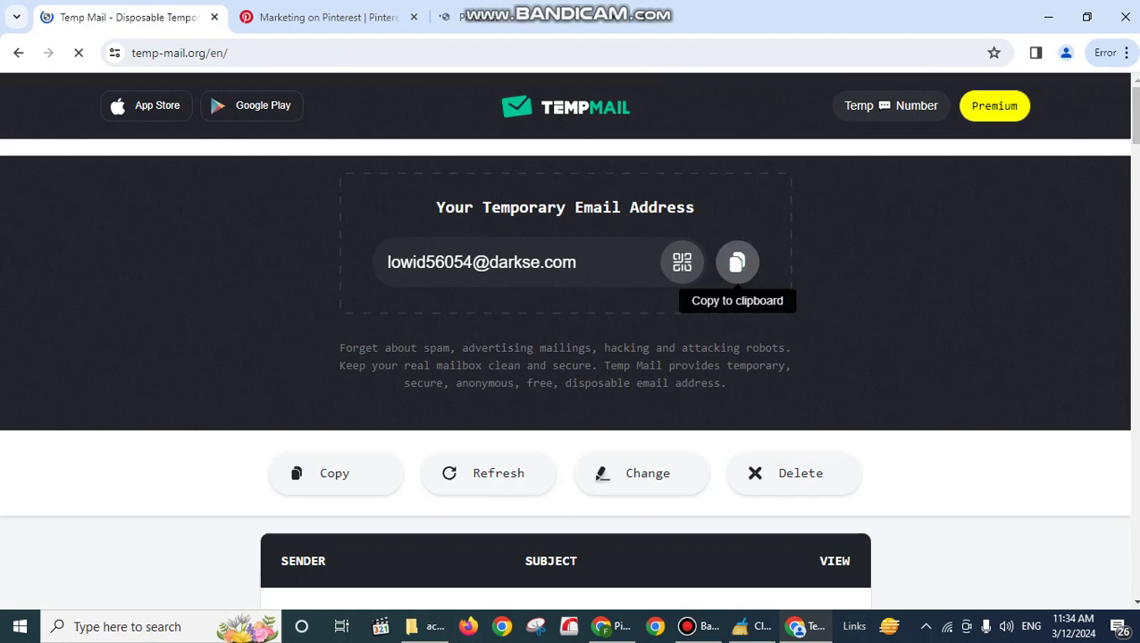
left_click(519, 17)
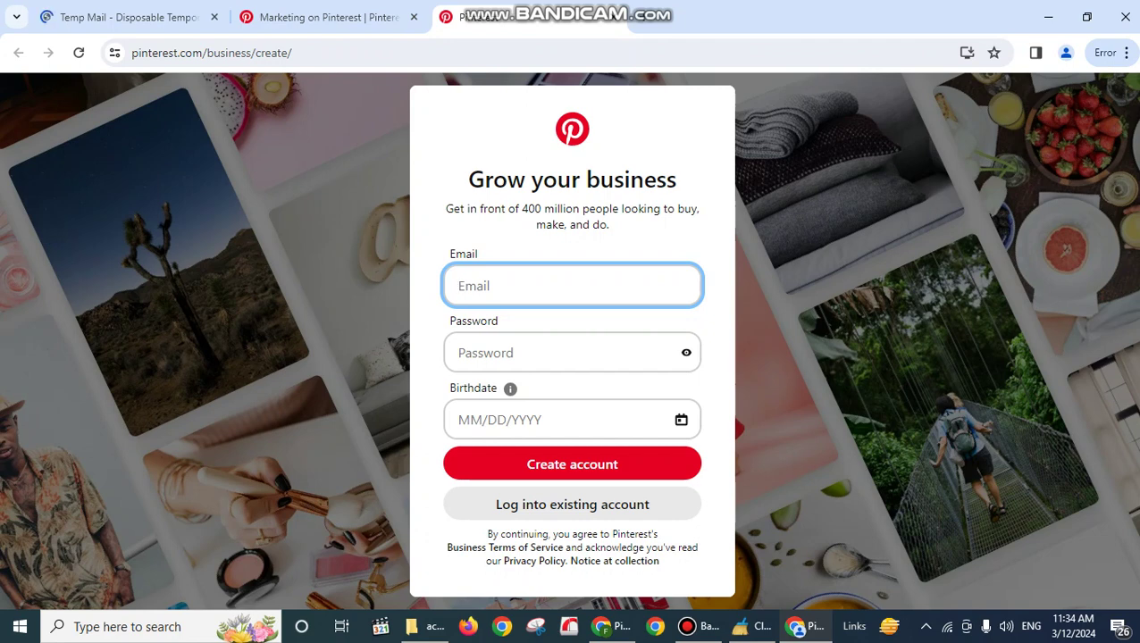
key("ctrl+v")
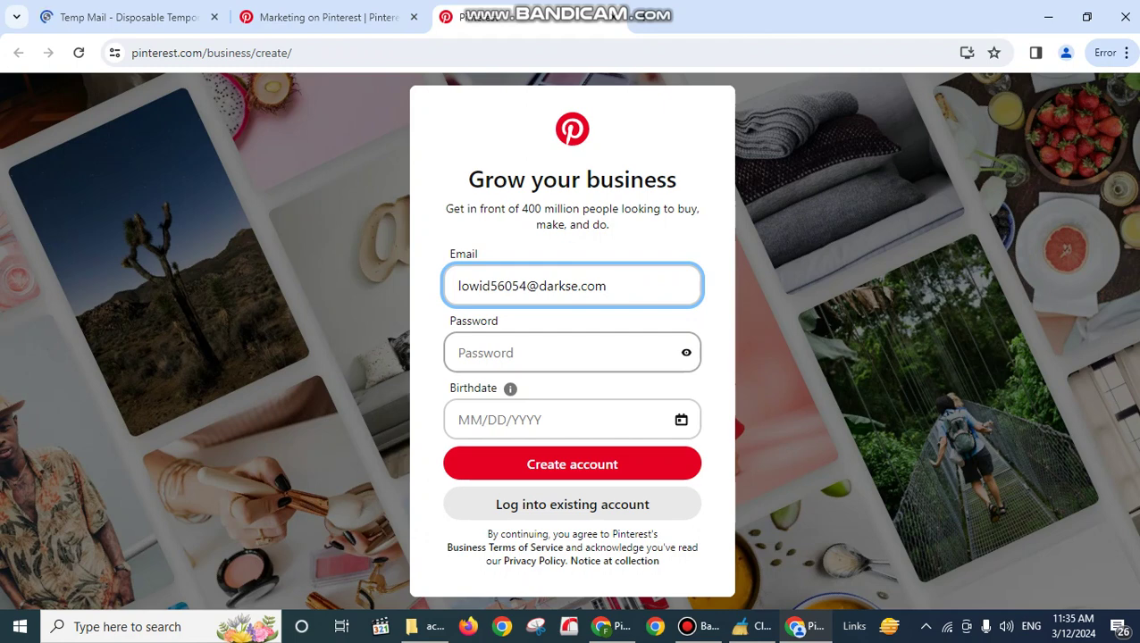
Enter the account password in the Pinterest business sign-up form.
left_click(572, 352)
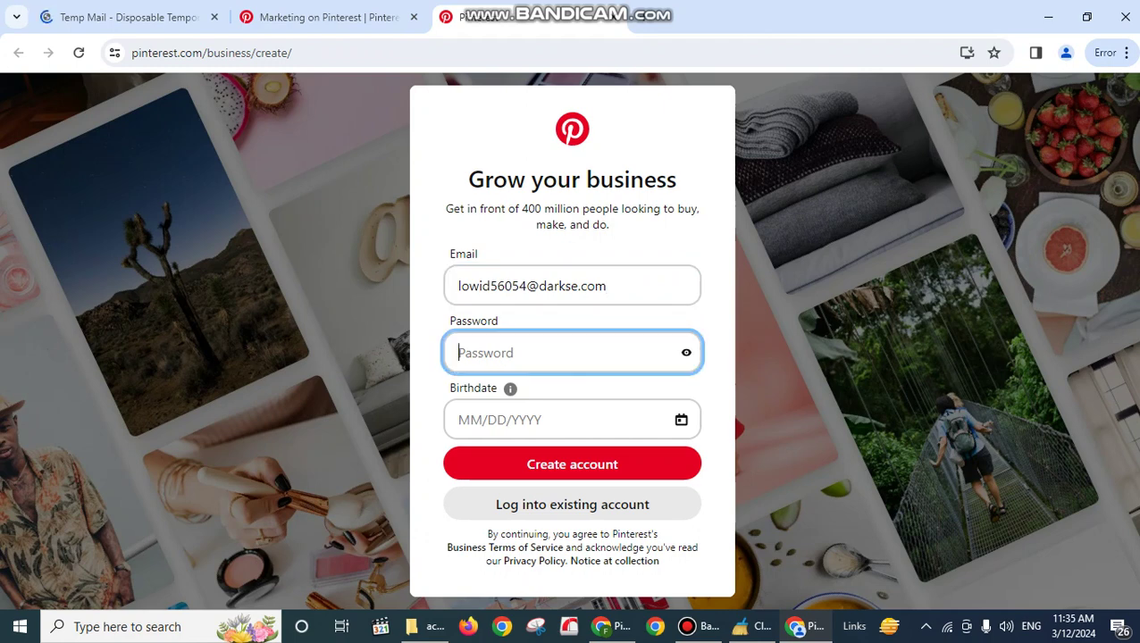
type("•••••")
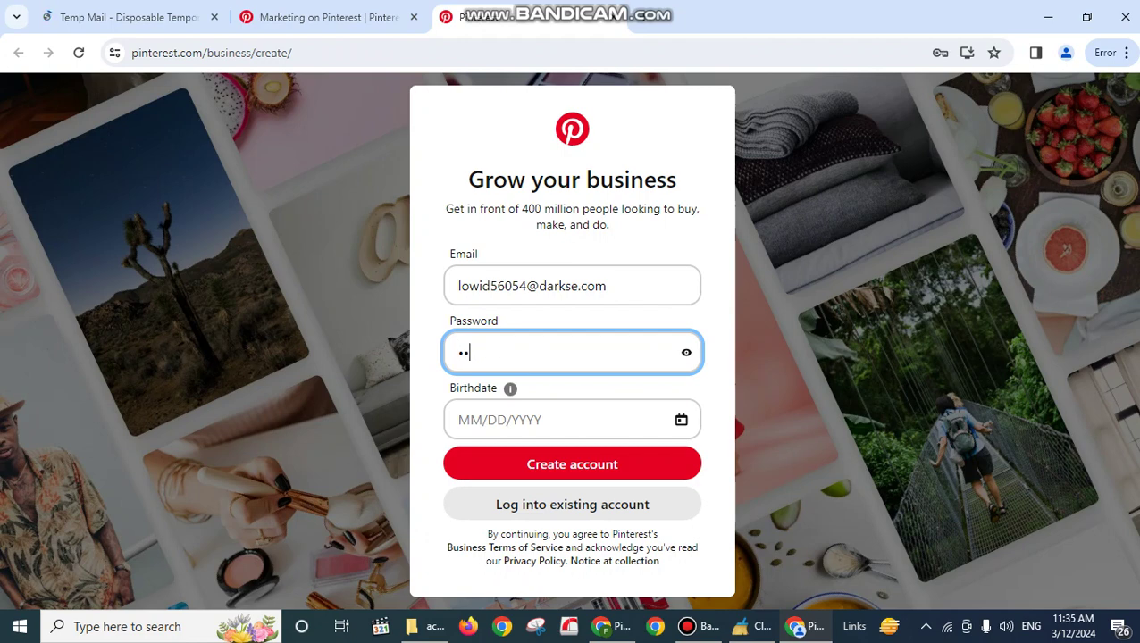
type("•••••••")
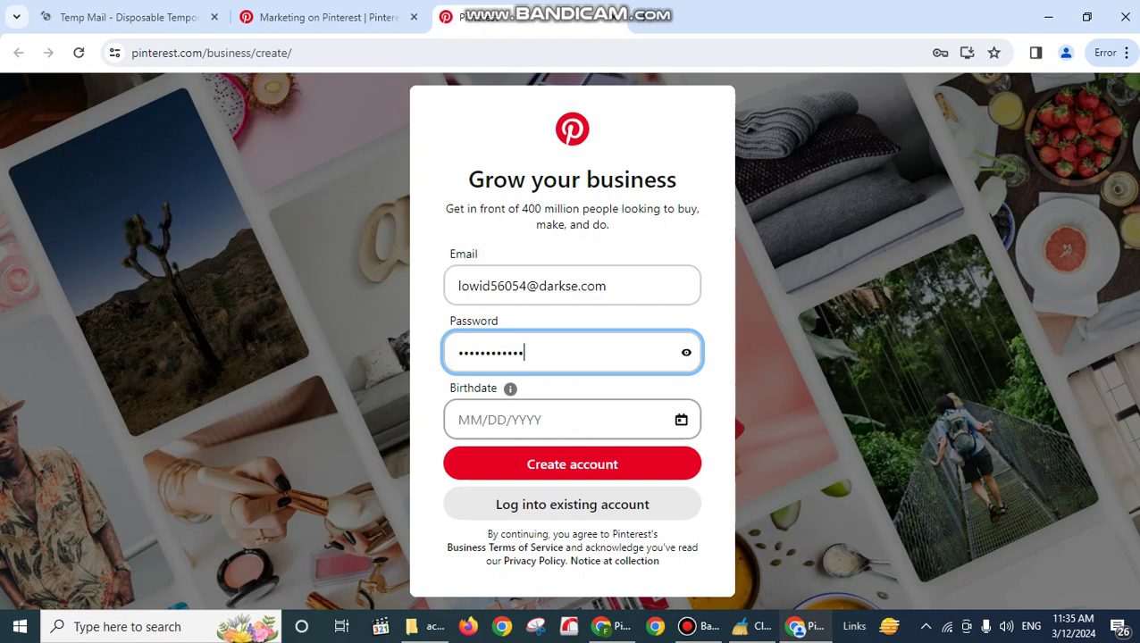
Pick the birthdate in the sign-up form's calendar and submit the form to create the business account.
left_click(561, 419)
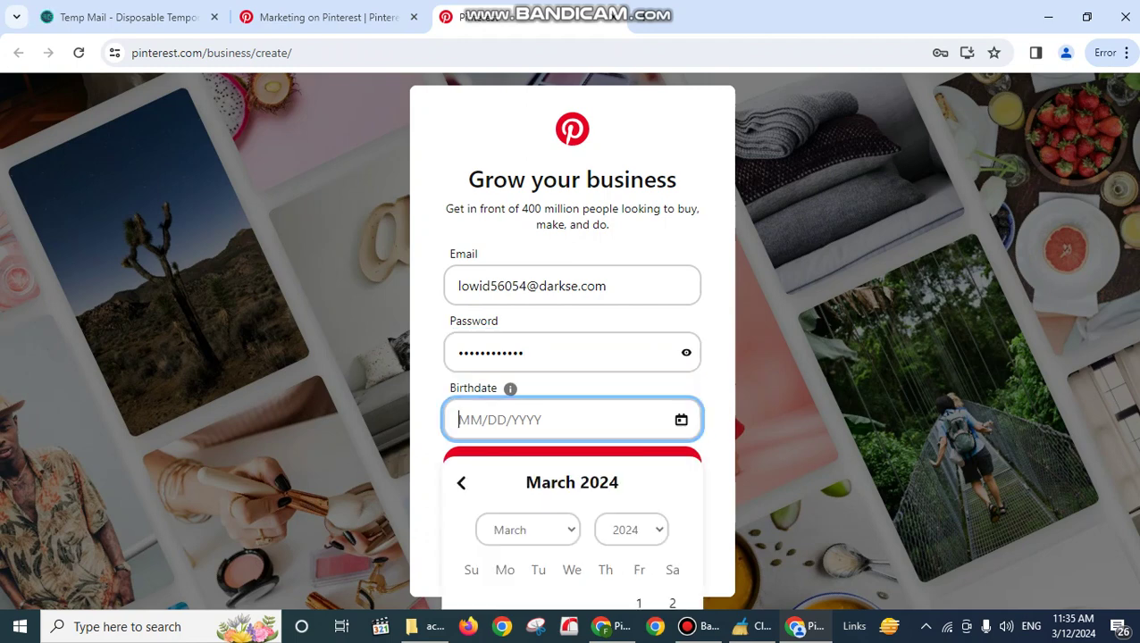
left_click(630, 530)
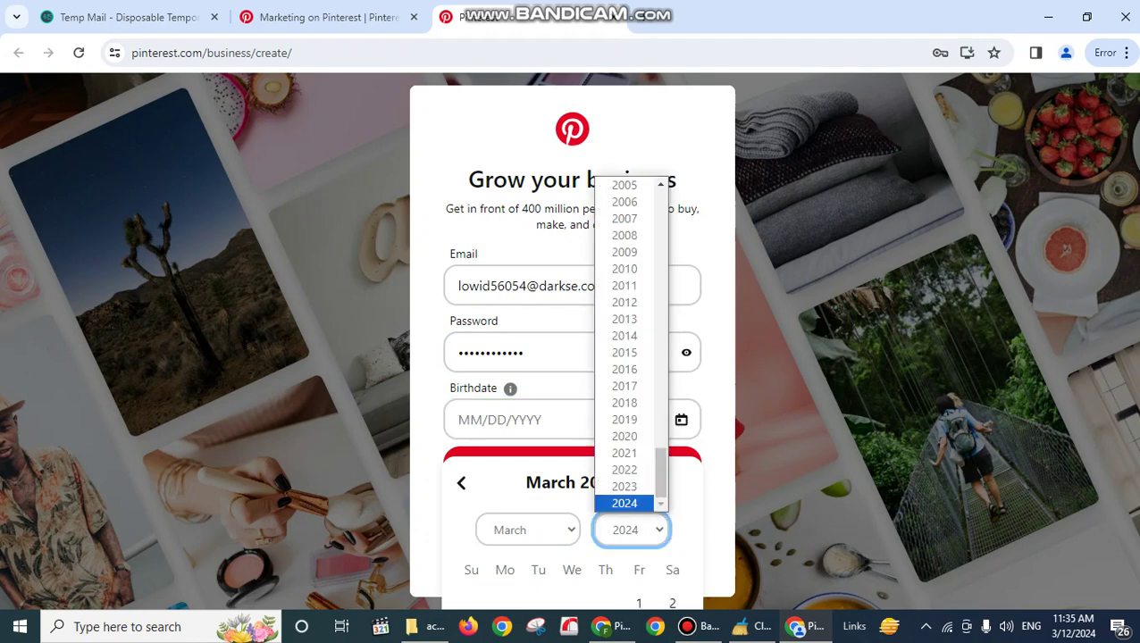
scroll(631, 339, "up", 5)
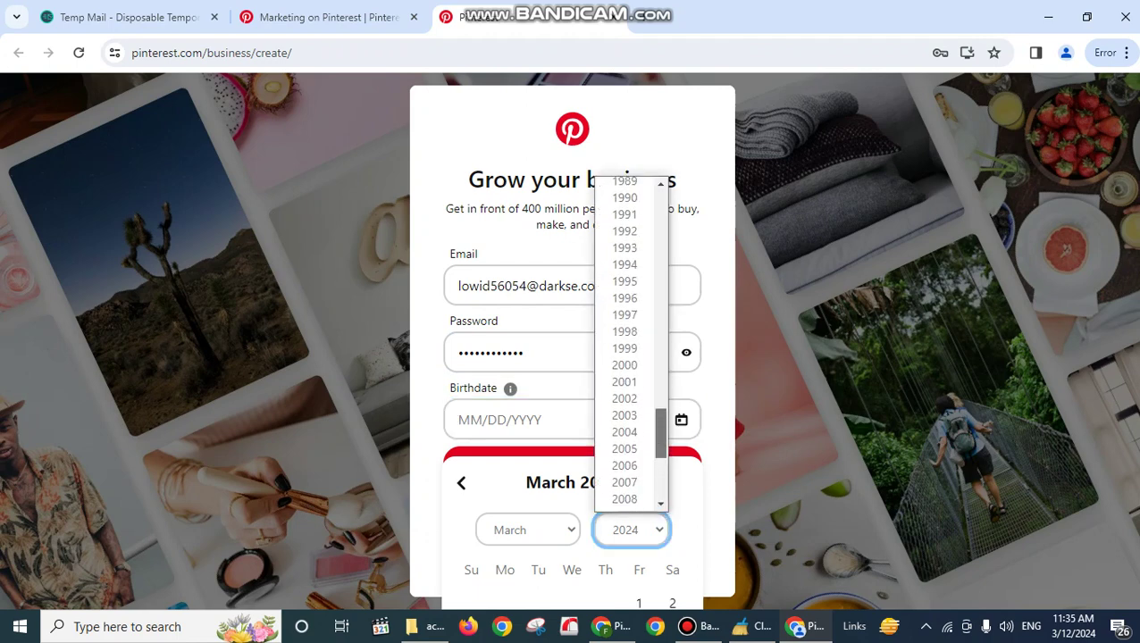
scroll(631, 339, "up", 1)
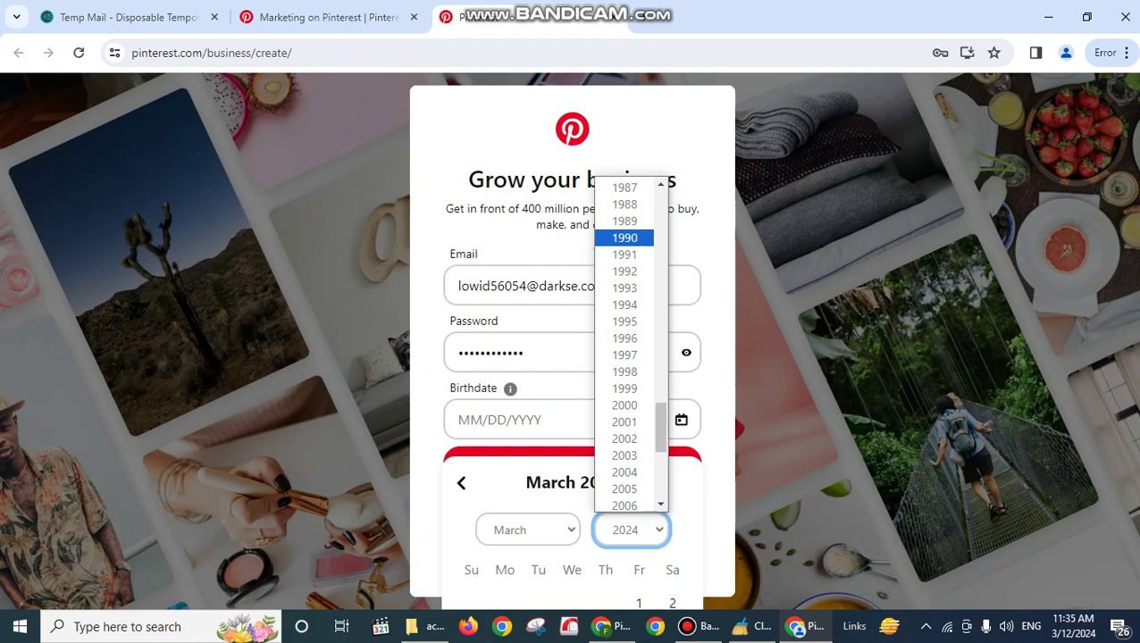
left_click(625, 305)
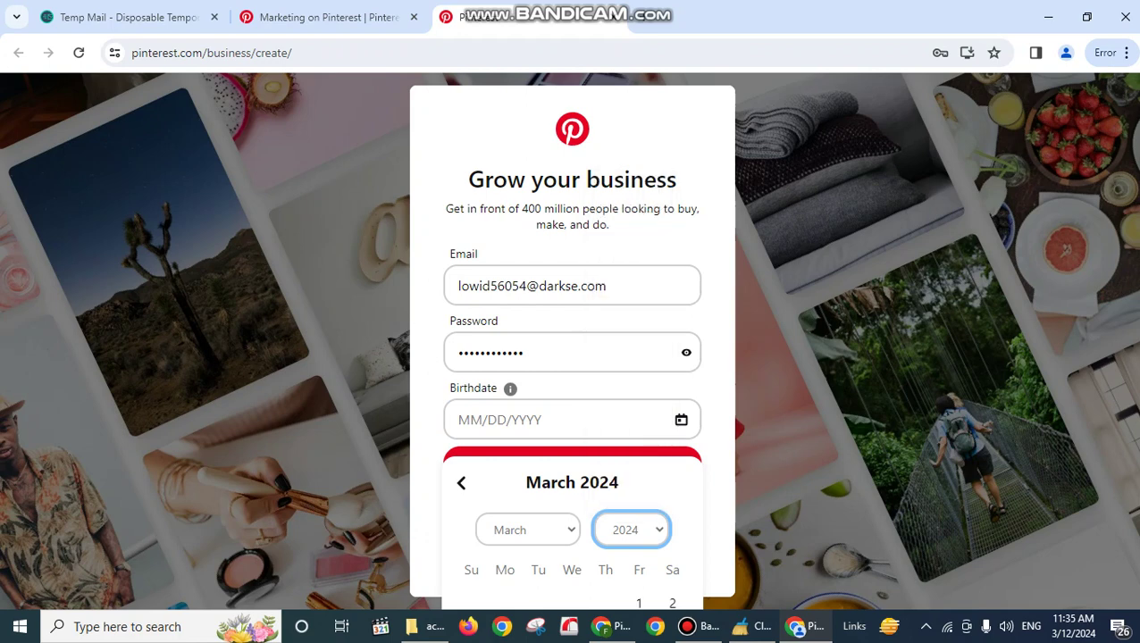
left_click(571, 597)
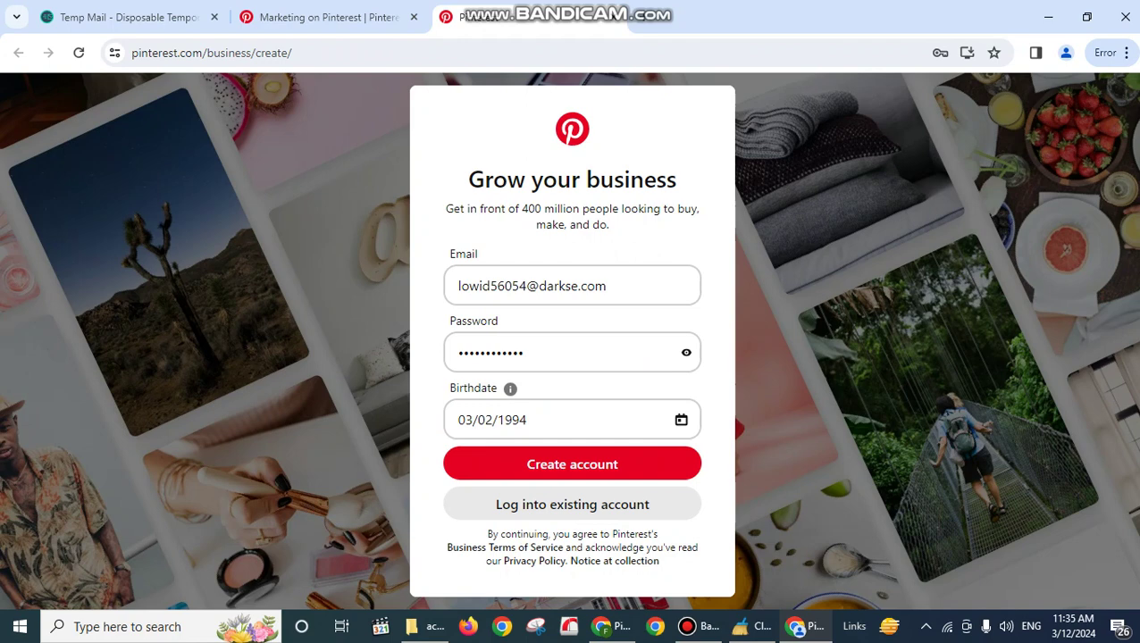
left_click(572, 464)
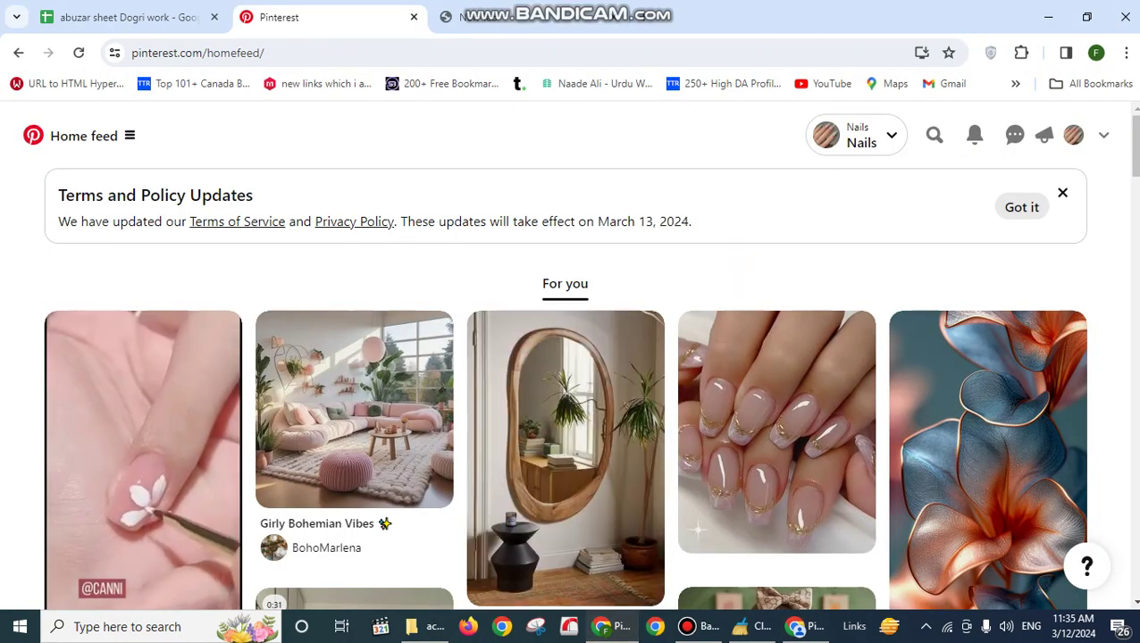
Open the example Nails account's profile and look through its details and created pins.
left_click(1074, 134)
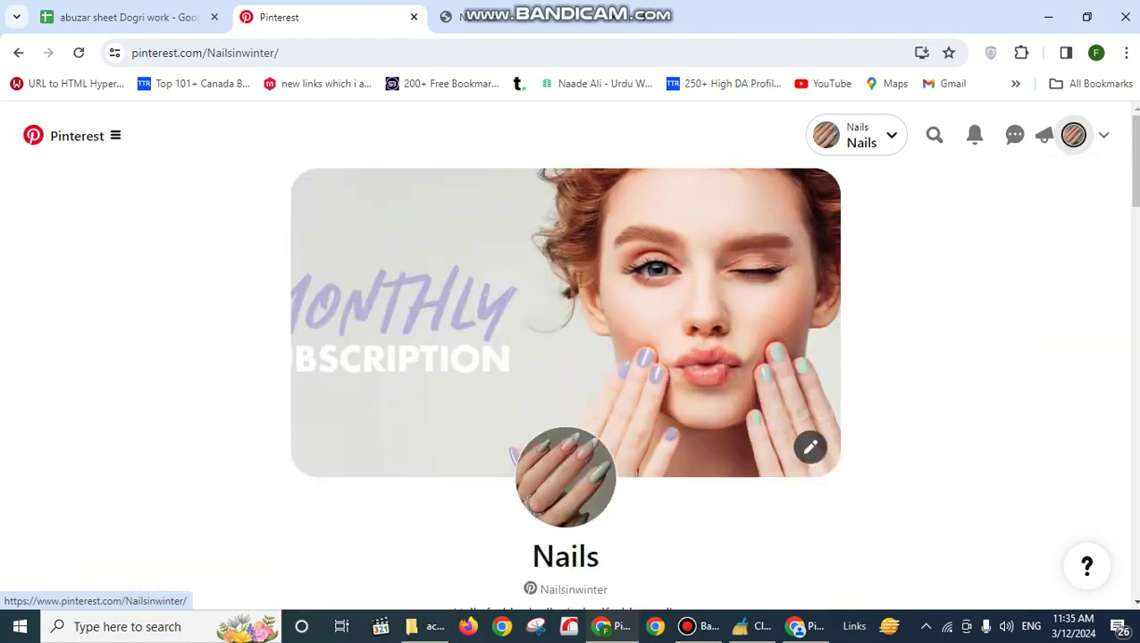
scroll(565, 384, "down", 2)
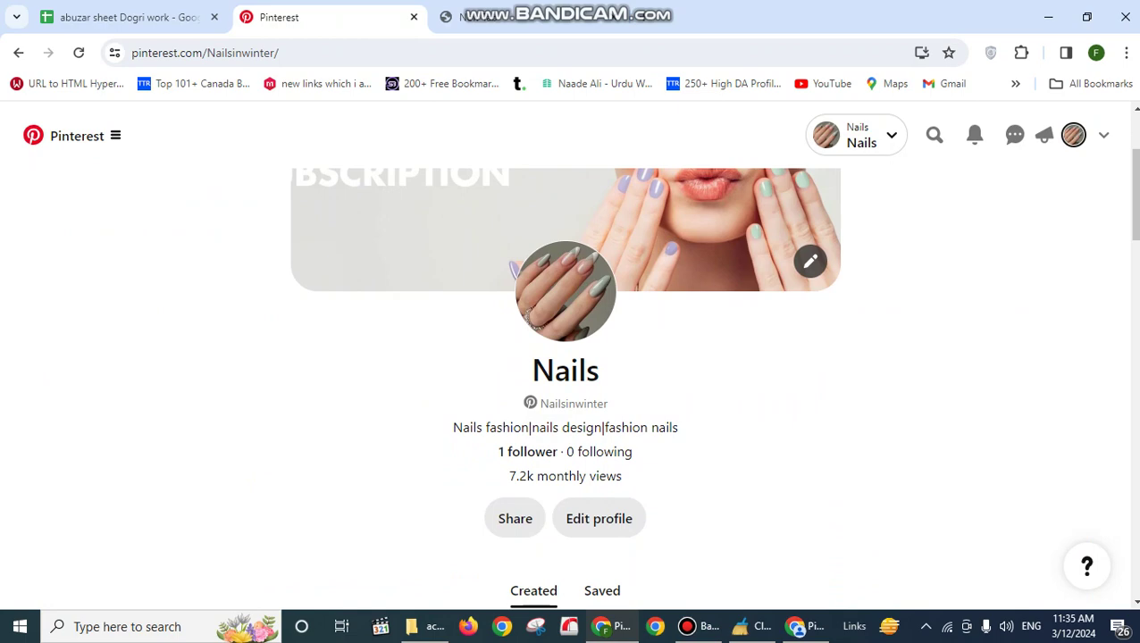
scroll(565, 384, "down", 4)
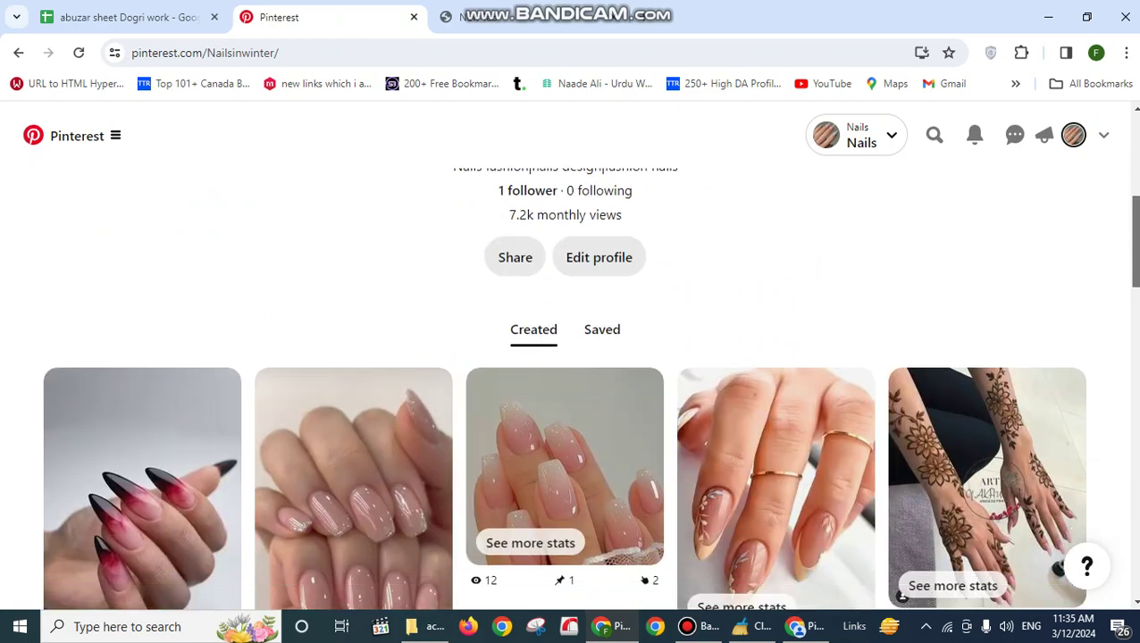
scroll(565, 384, "down", 5)
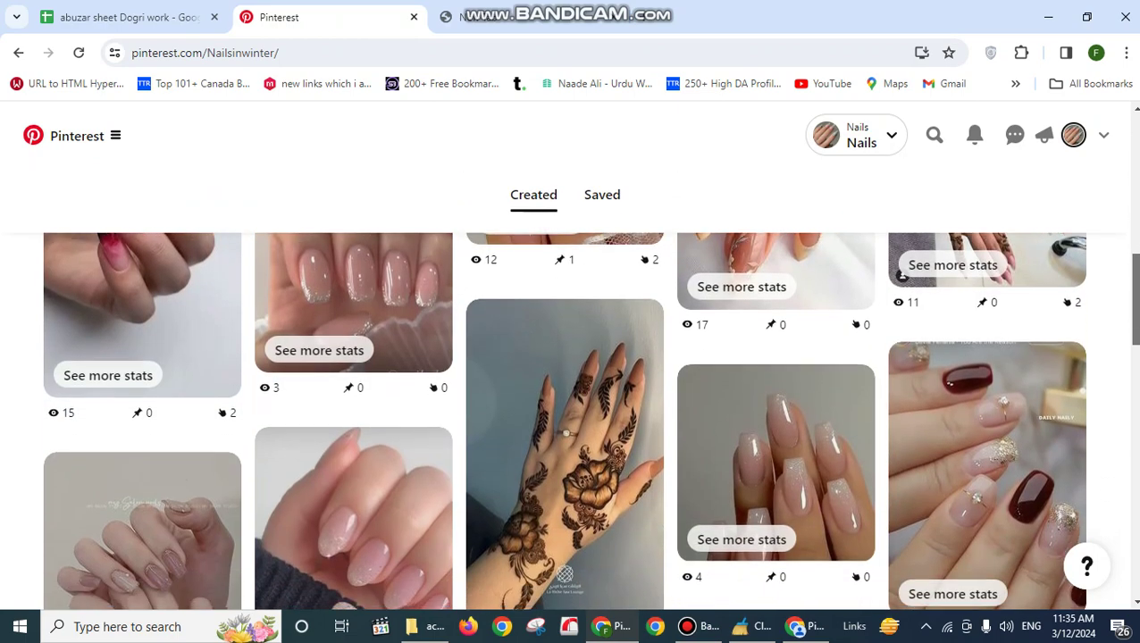
scroll(590, 420, "up", 1)
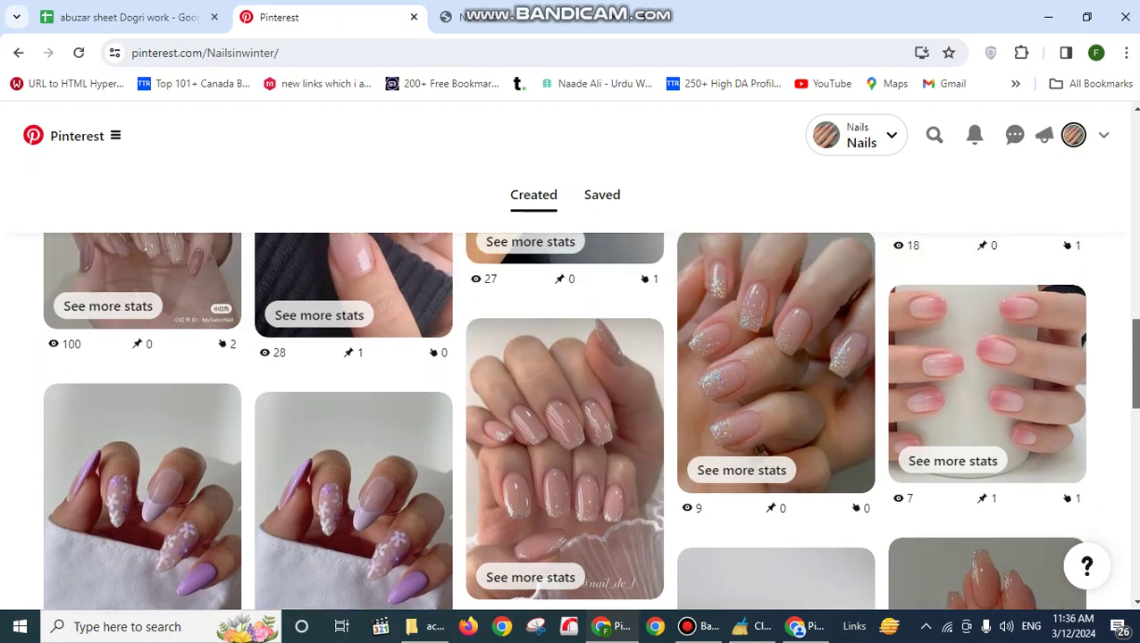
scroll(590, 420, "down", 2)
scroll(565, 420, "down", 7)
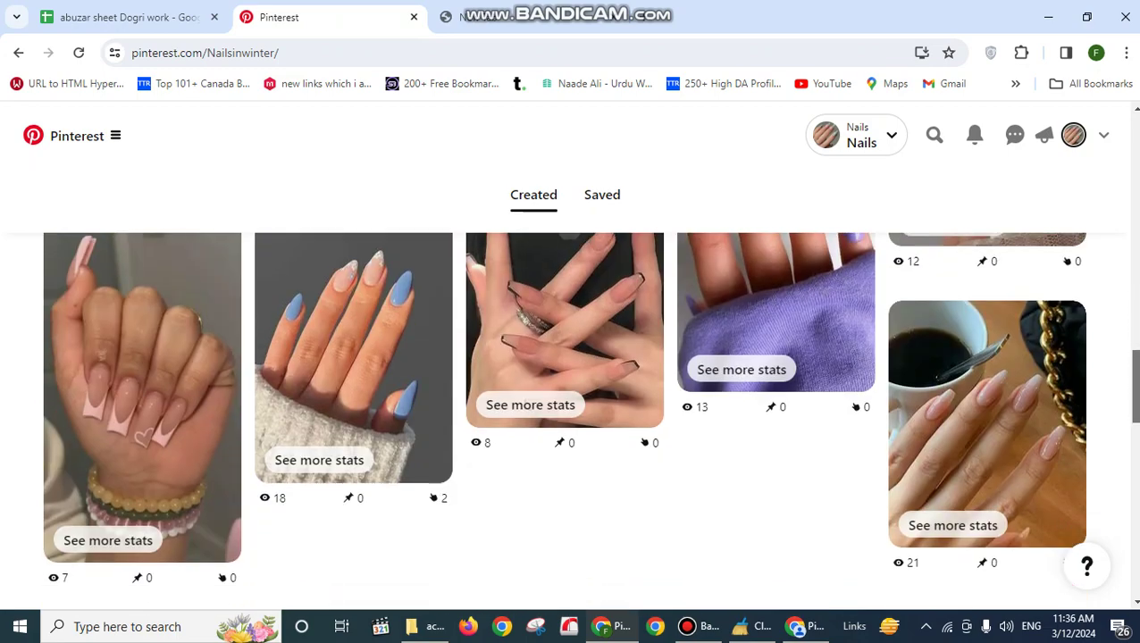
scroll(564, 420, "up", 8)
scroll(590, 420, "up", 5)
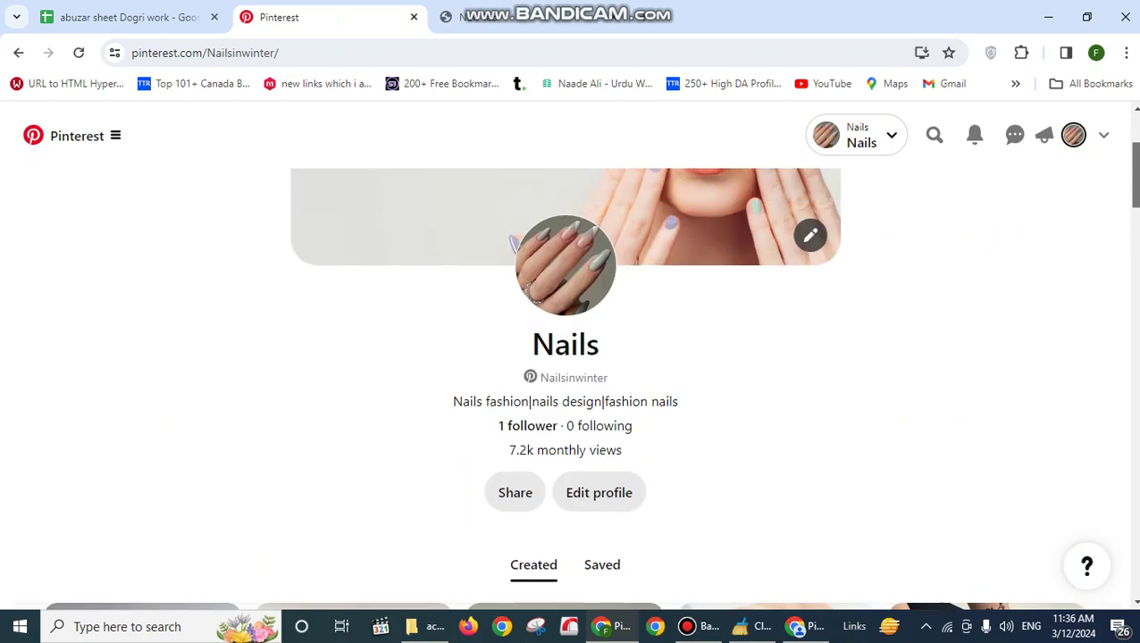
scroll(565, 357, "up", 2)
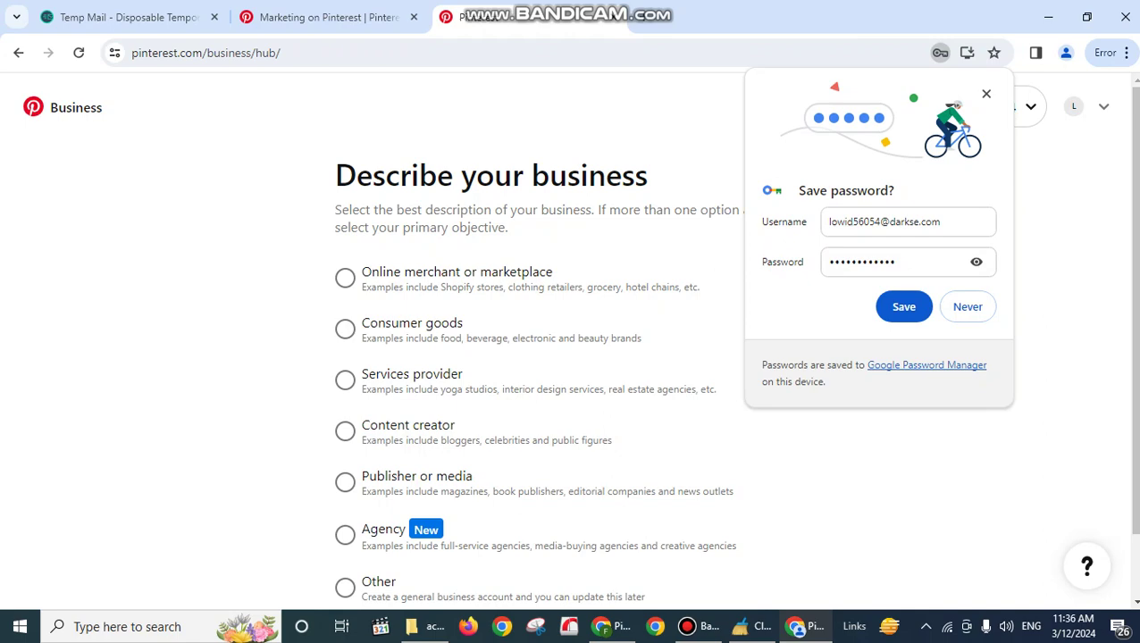
Open the Pinterest G-Mails spreadsheet in the empty tab of the other Chrome profile's window.
left_click(611, 626)
left_click(439, 16)
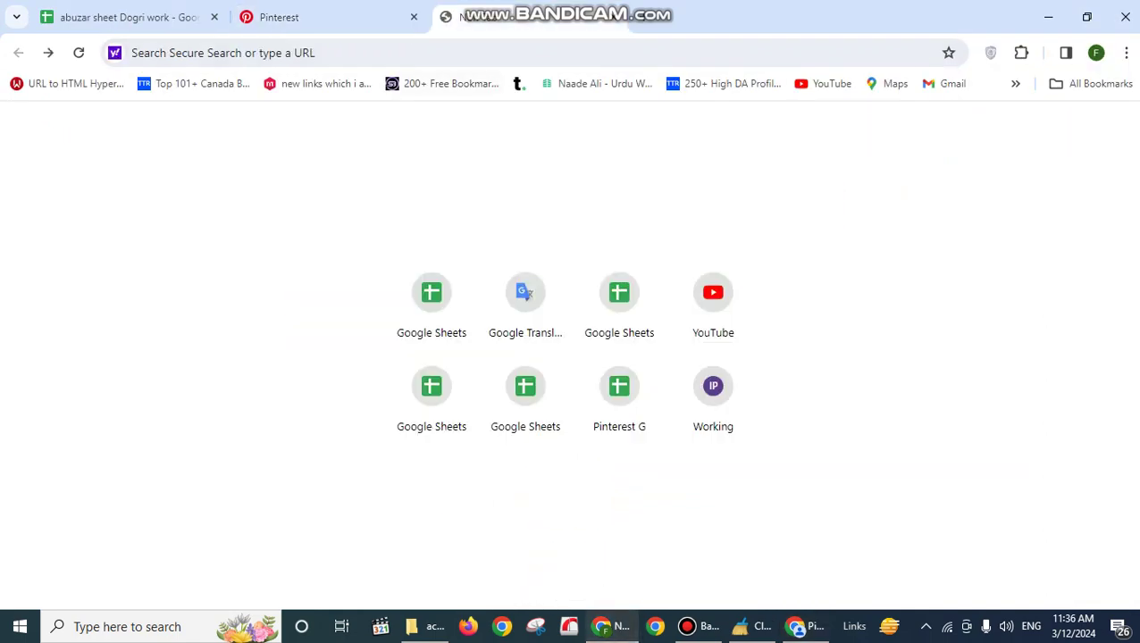
type("pinterest.com/Nailsinwinter/")
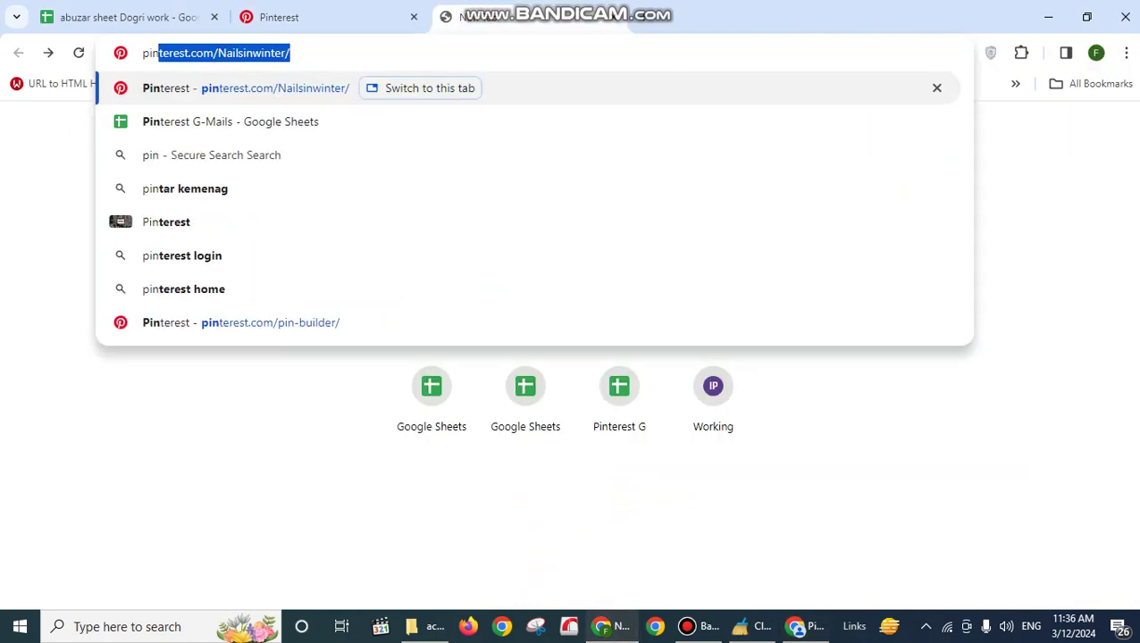
key("Down")
key("Return")
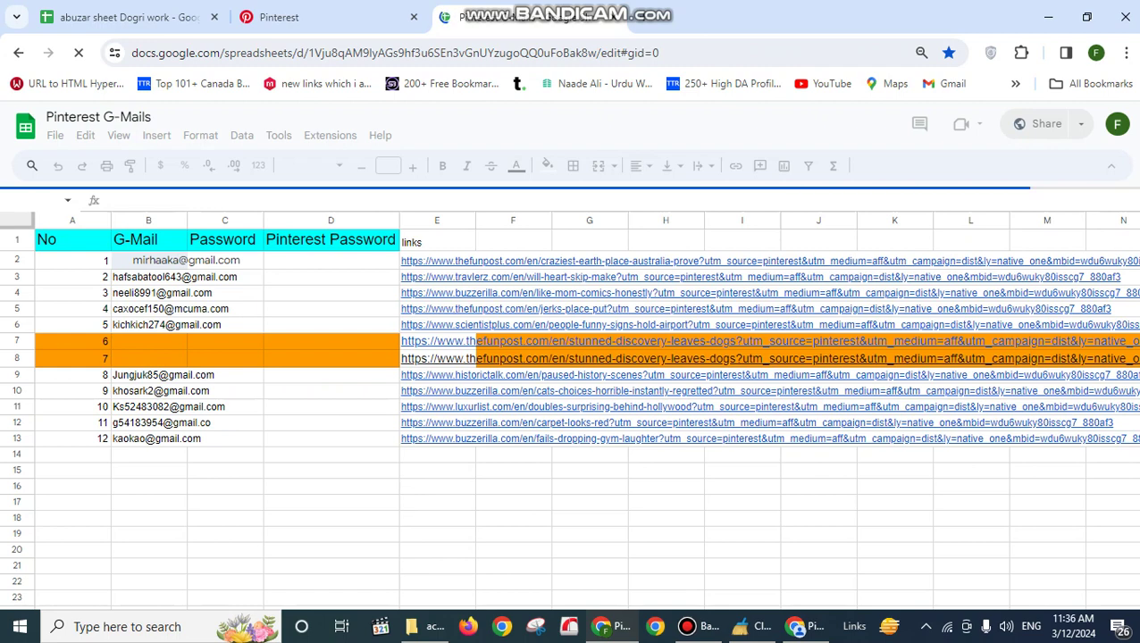
Copy the temporary email address from the save-password prompt into cell A5 of the second sheet in Pinterest G-Mails.
left_click(803, 626)
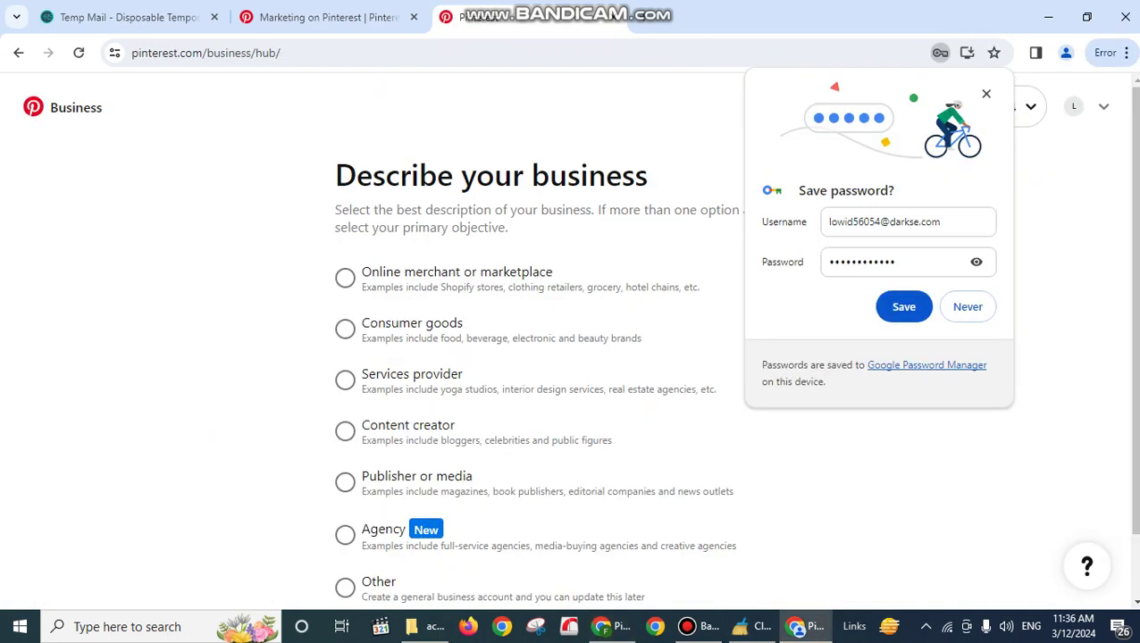
left_click_drag(943, 221, 853, 222)
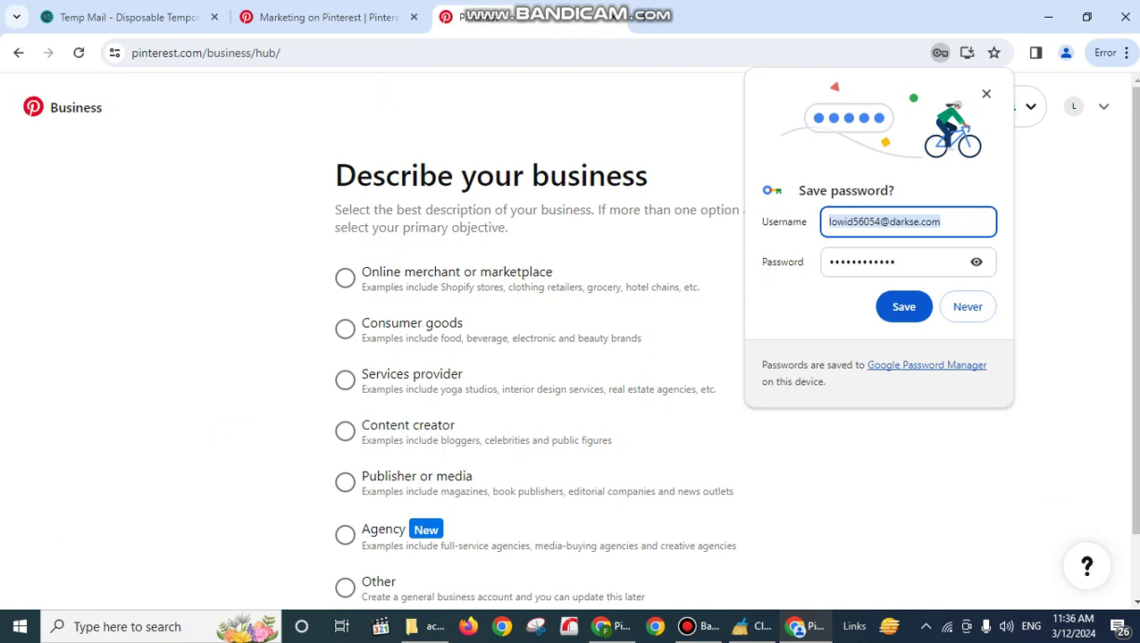
left_click(611, 627)
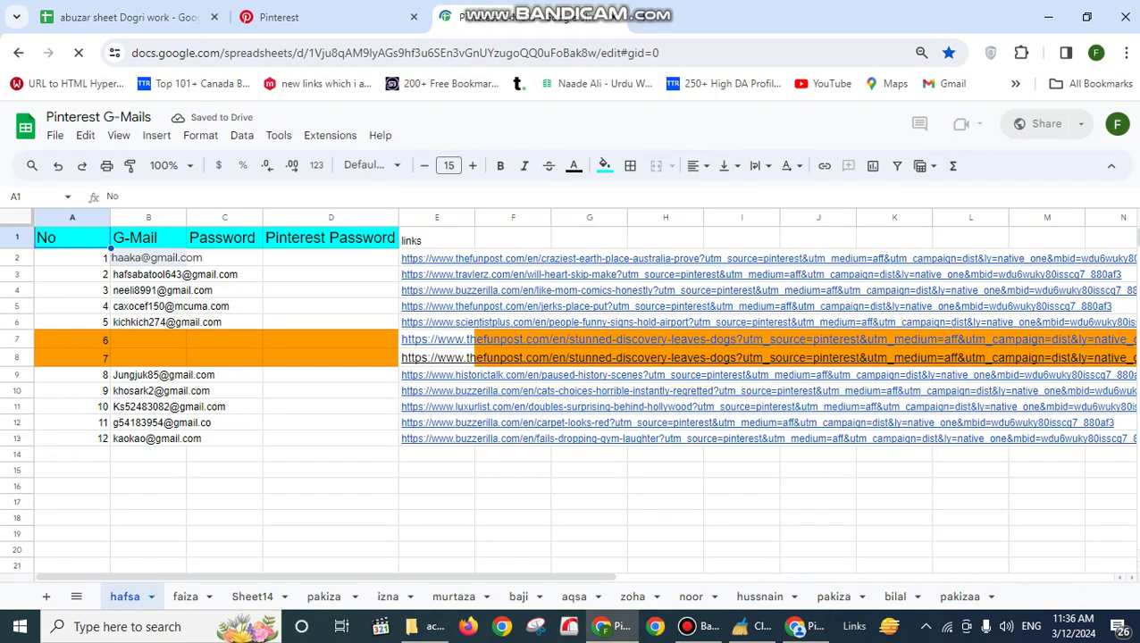
left_click(185, 597)
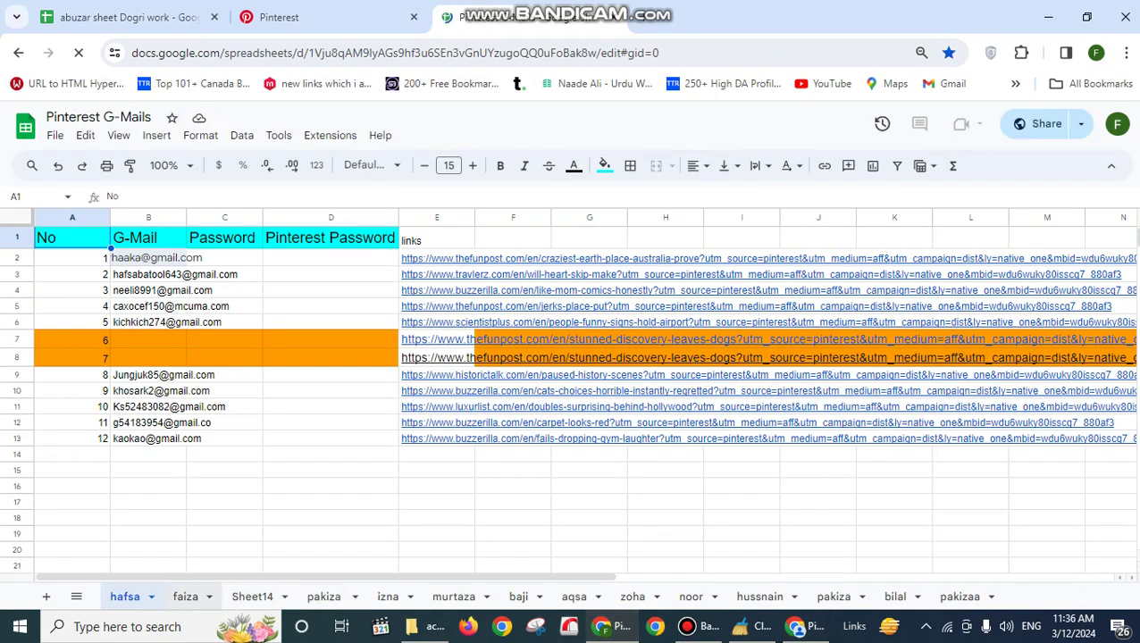
left_click(72, 299)
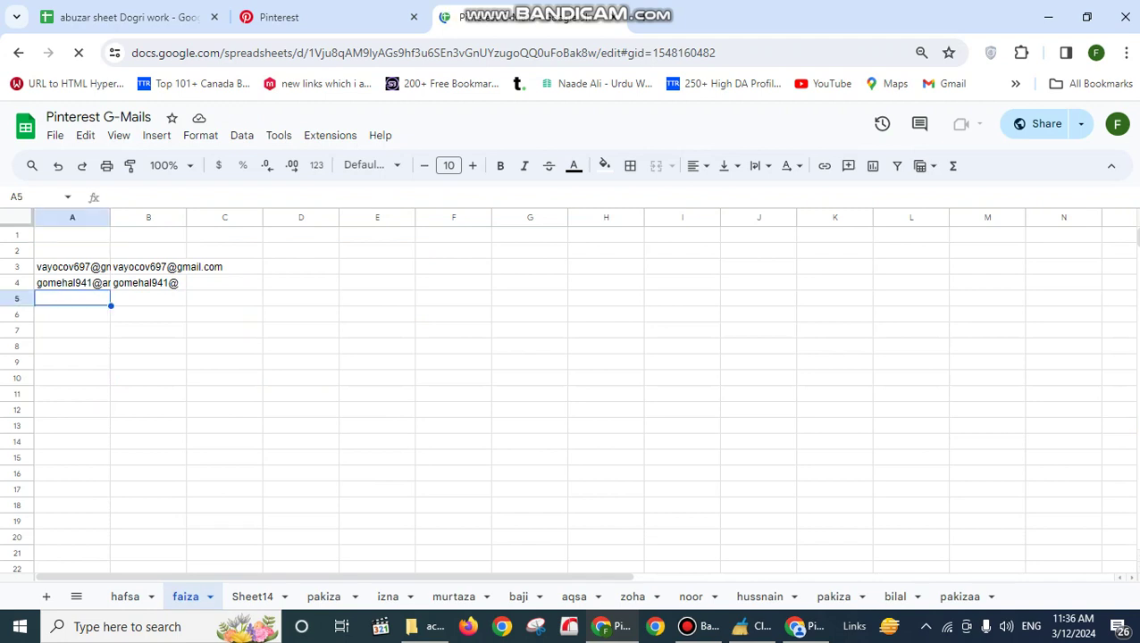
key("ctrl+v")
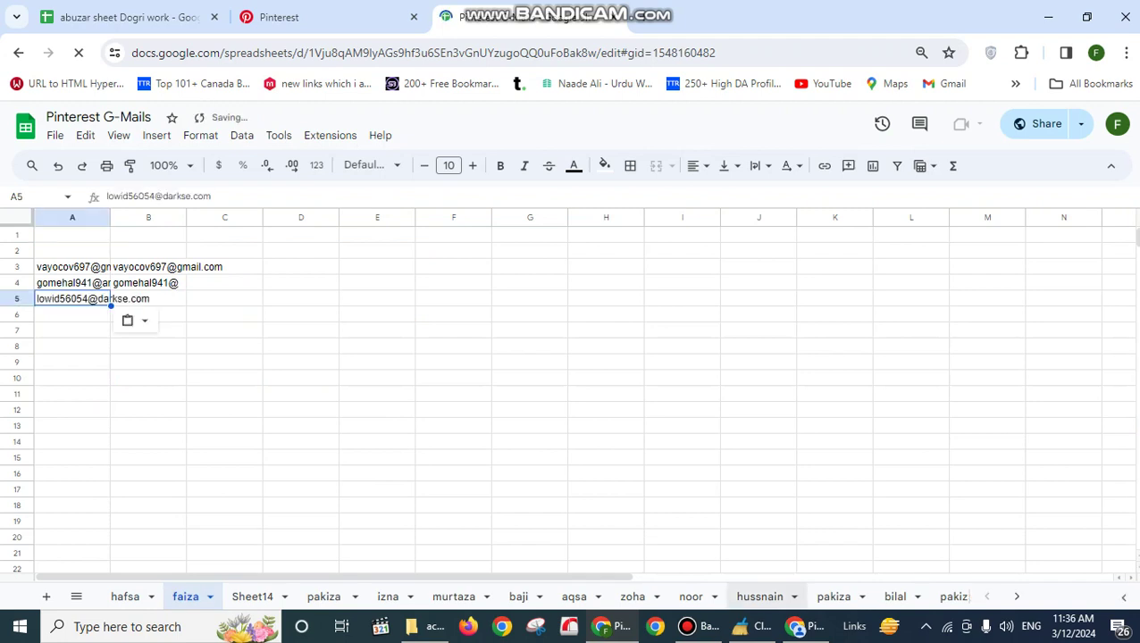
Try to copy the account password from the save-password prompt into cell B5 of the sheet.
left_click(802, 626)
key("Tab")
key("ctrl+c")
key("Tab")
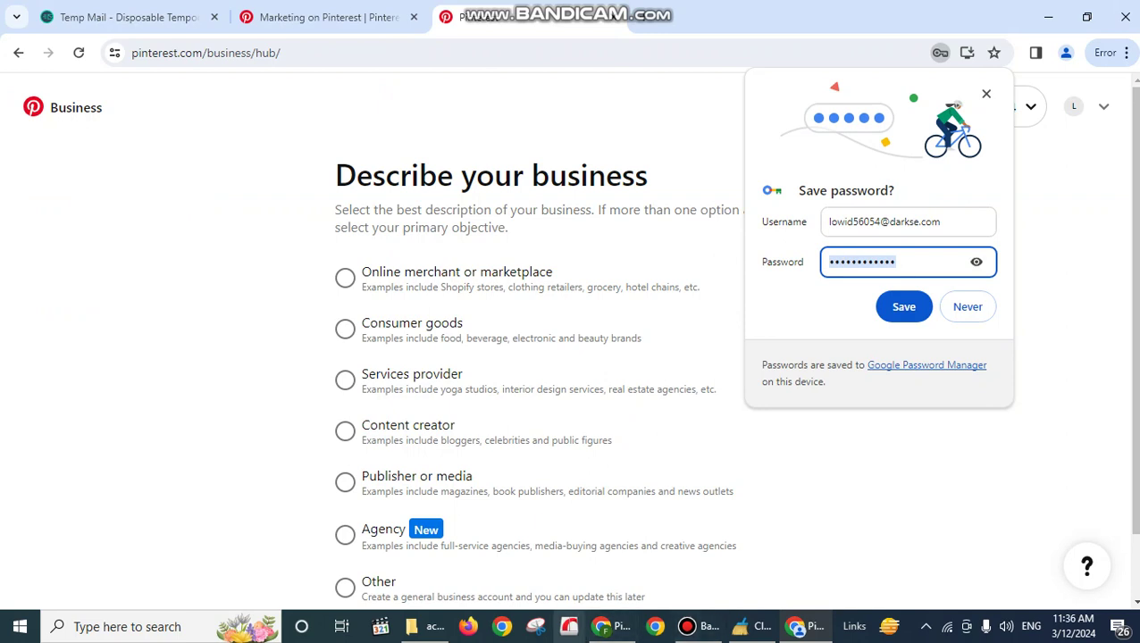
left_click(616, 626)
left_click(149, 298)
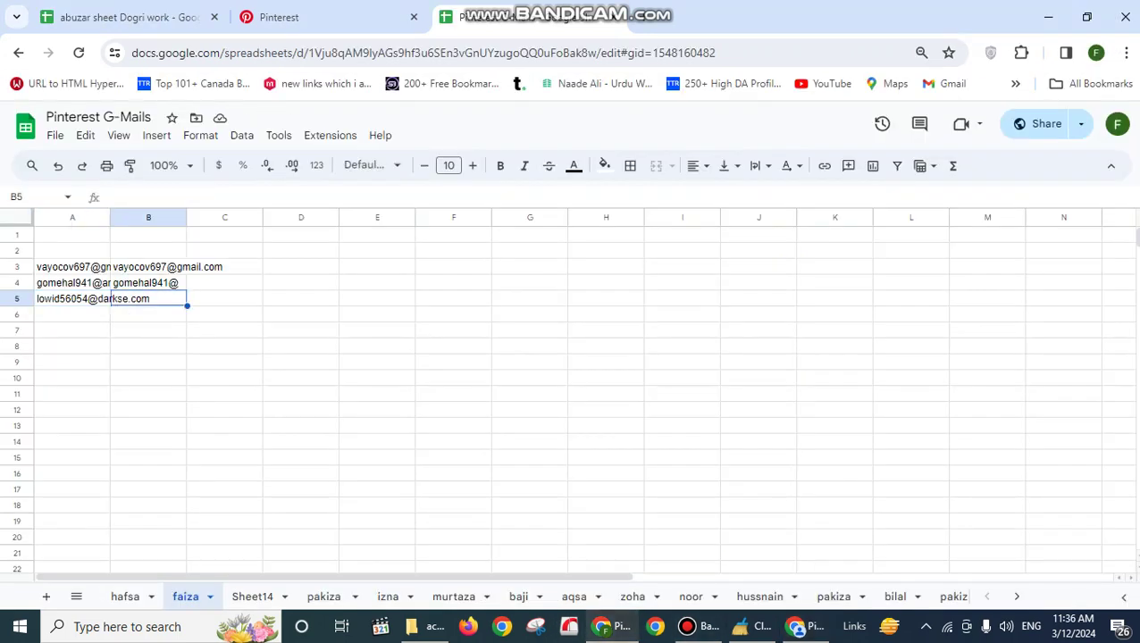
key("ctrl+v")
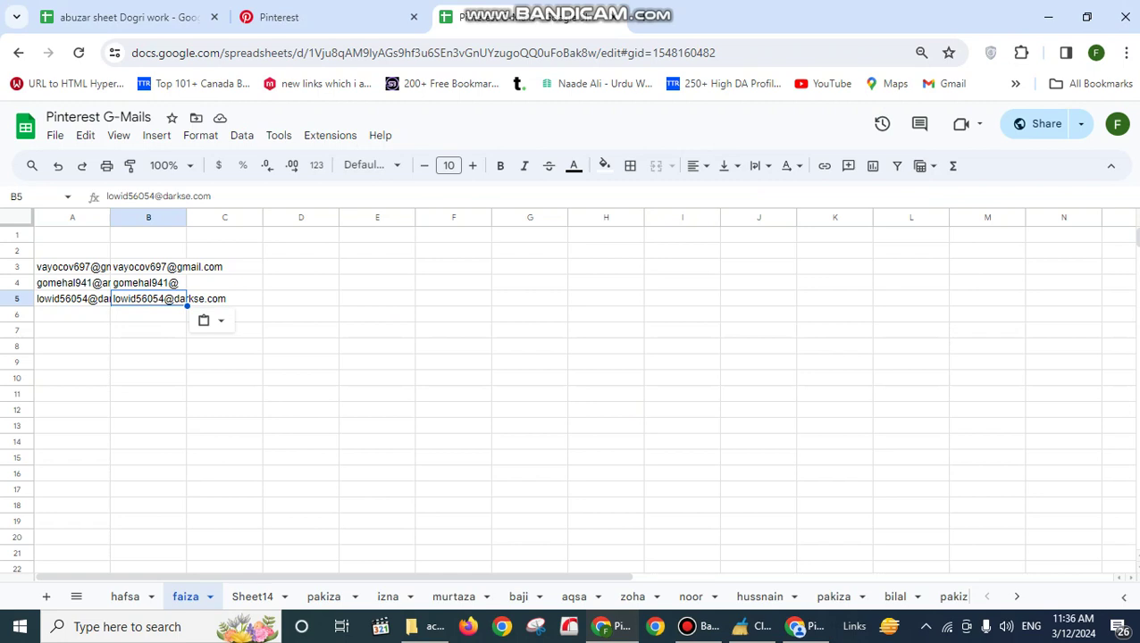
Save the new account's login in the browser and submit Other as the business description.
left_click(804, 626)
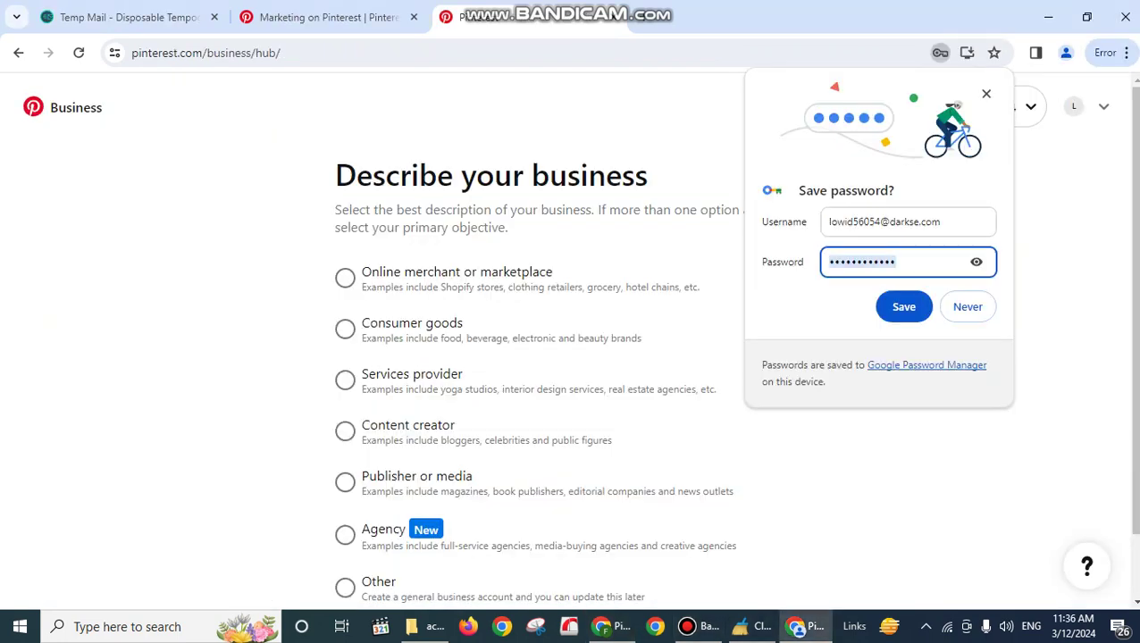
left_click(904, 306)
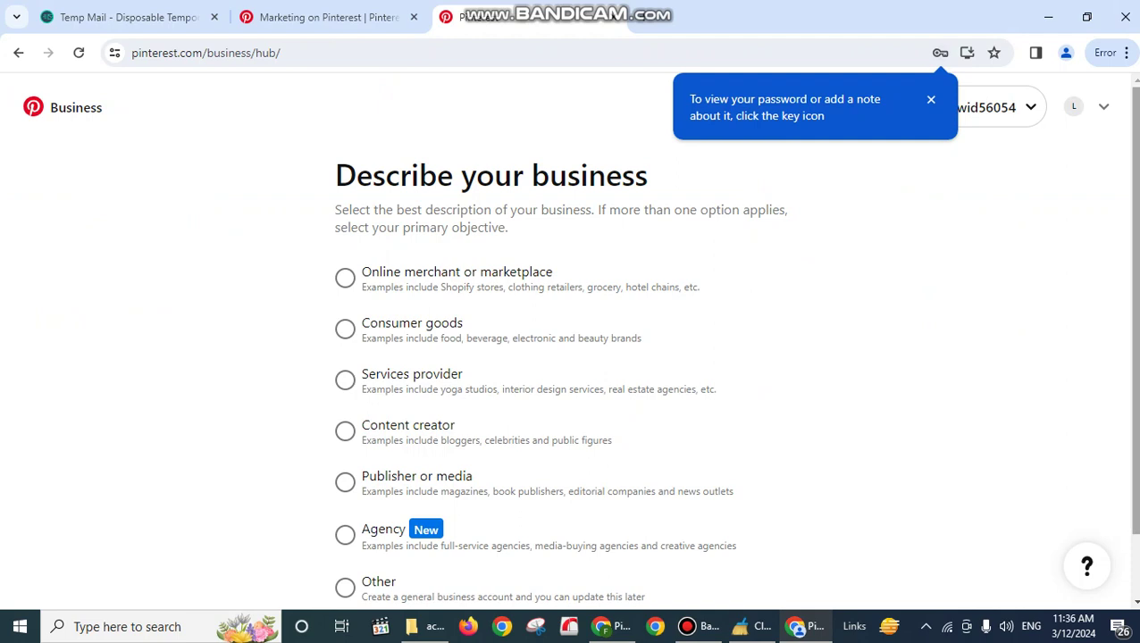
left_click_drag(1132, 313, 1132, 375)
left_click(345, 514)
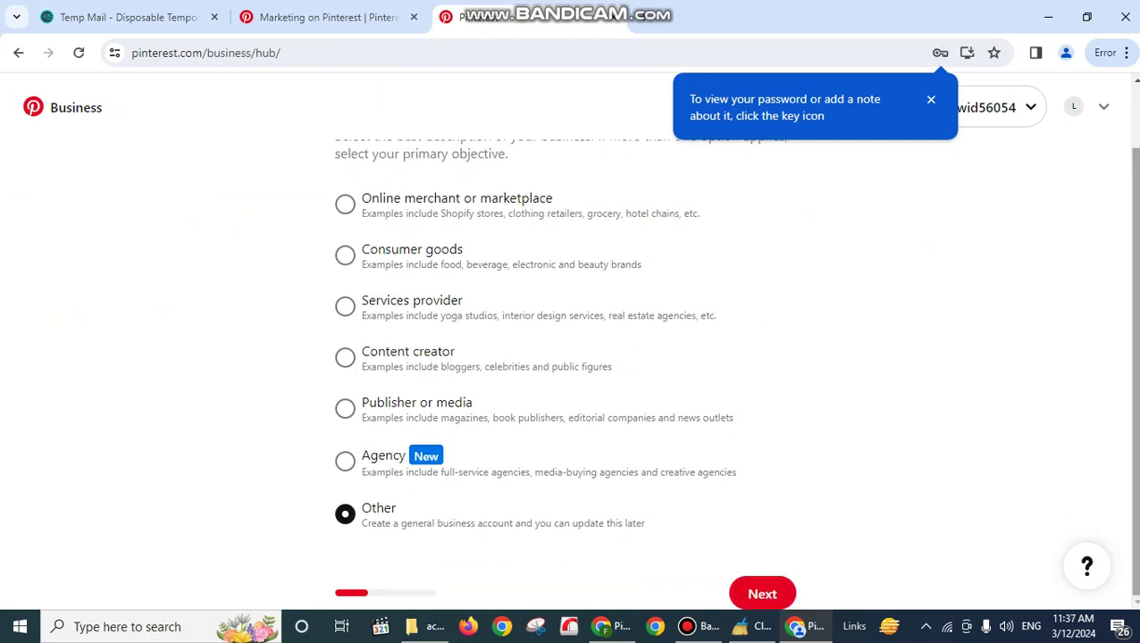
left_click(762, 594)
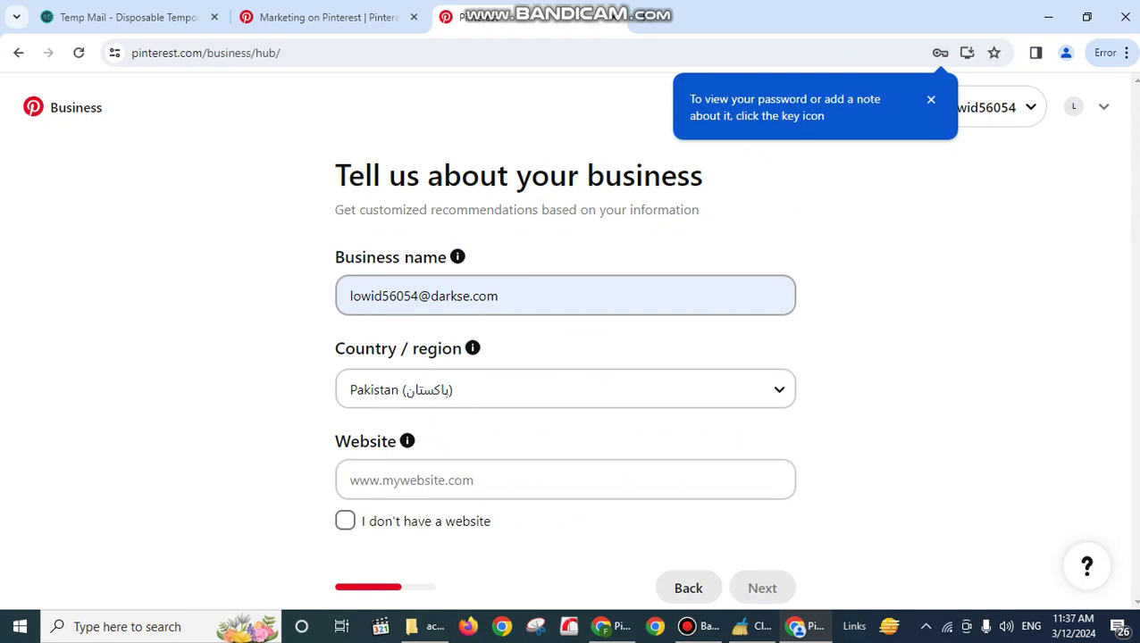
Replace the prefilled business name with "celebrity".
left_click_drag(500, 296, 346, 295)
type("H")
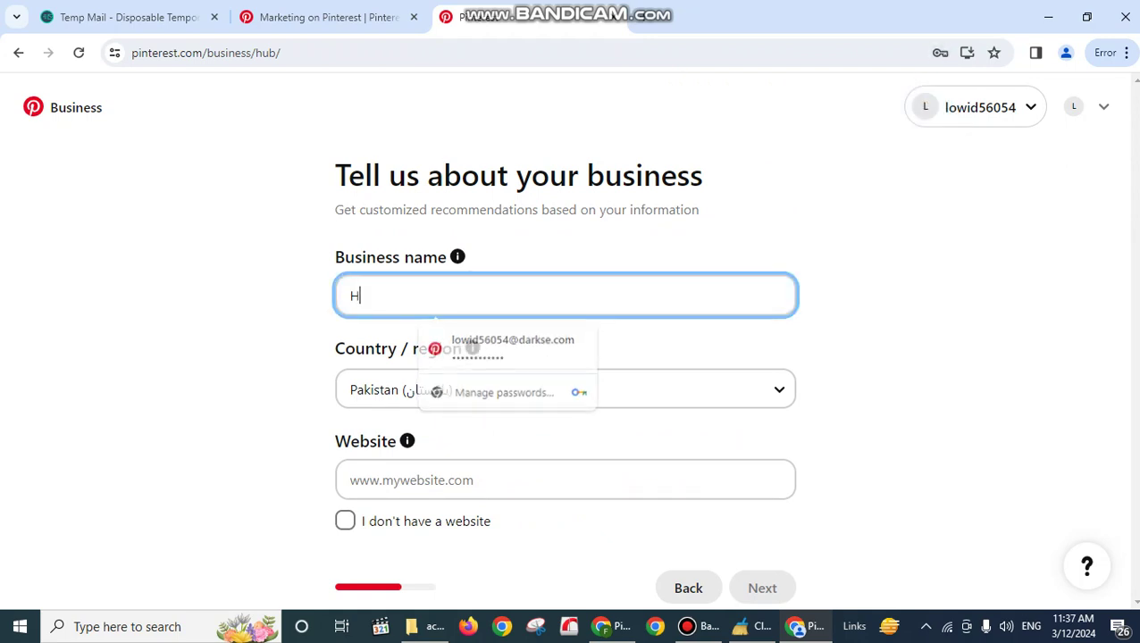
key("BackSpace")
key("BackSpace")
key("BackSpace")
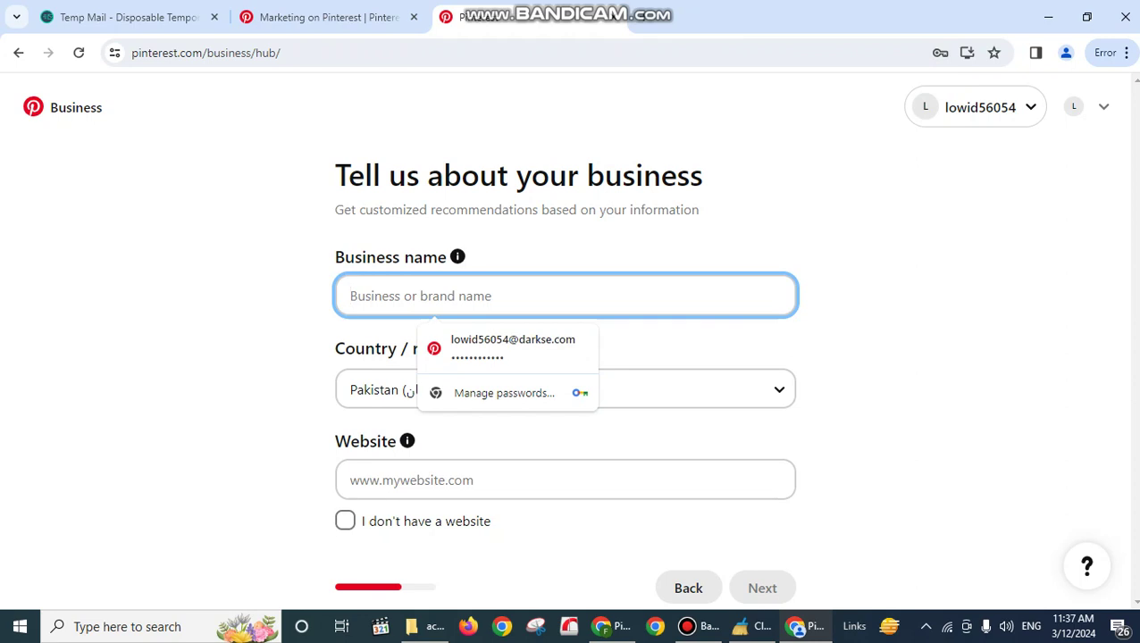
type("ca")
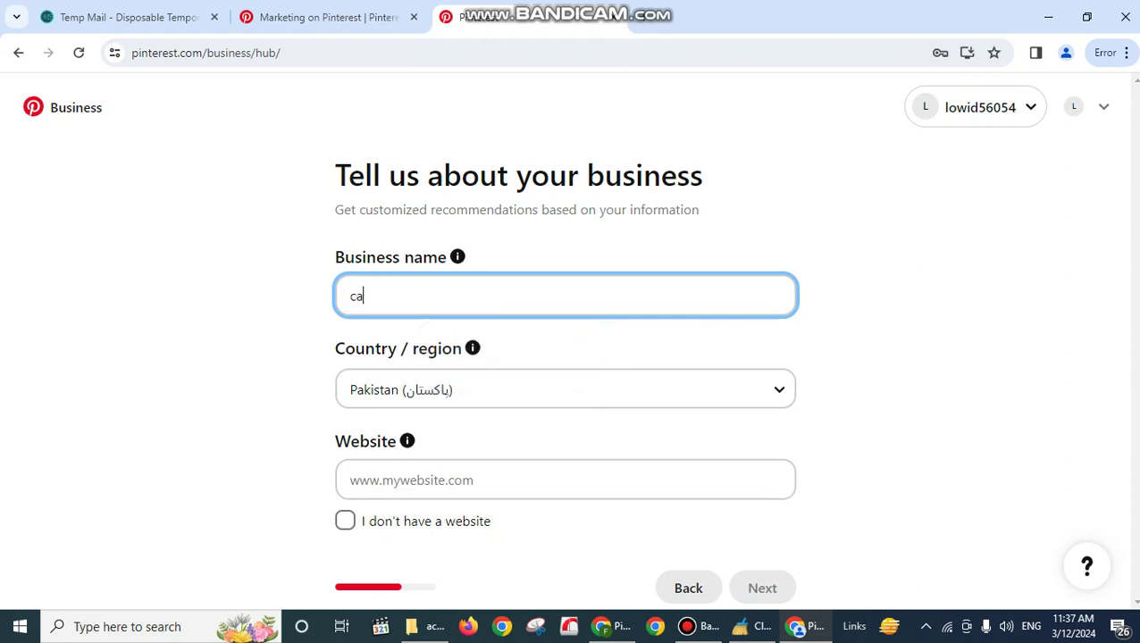
key("BackSpace")
type("ceklebrity")
Set the country to United States and submit the business details with "I don't have a website" selected.
left_click(565, 389)
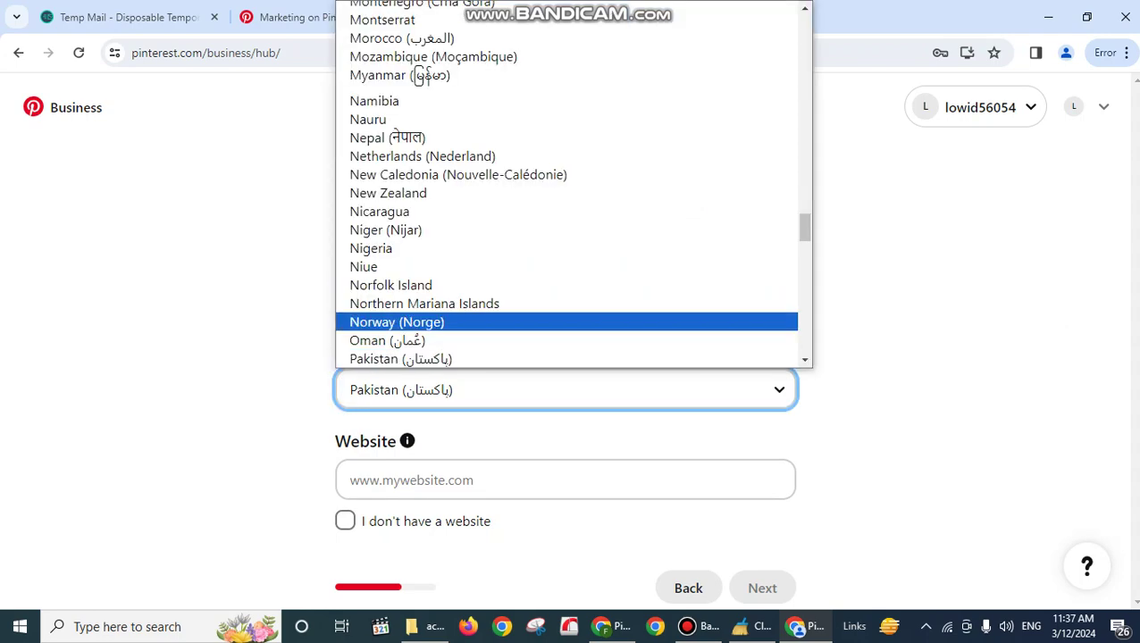
scroll(402, 230, "down", 5)
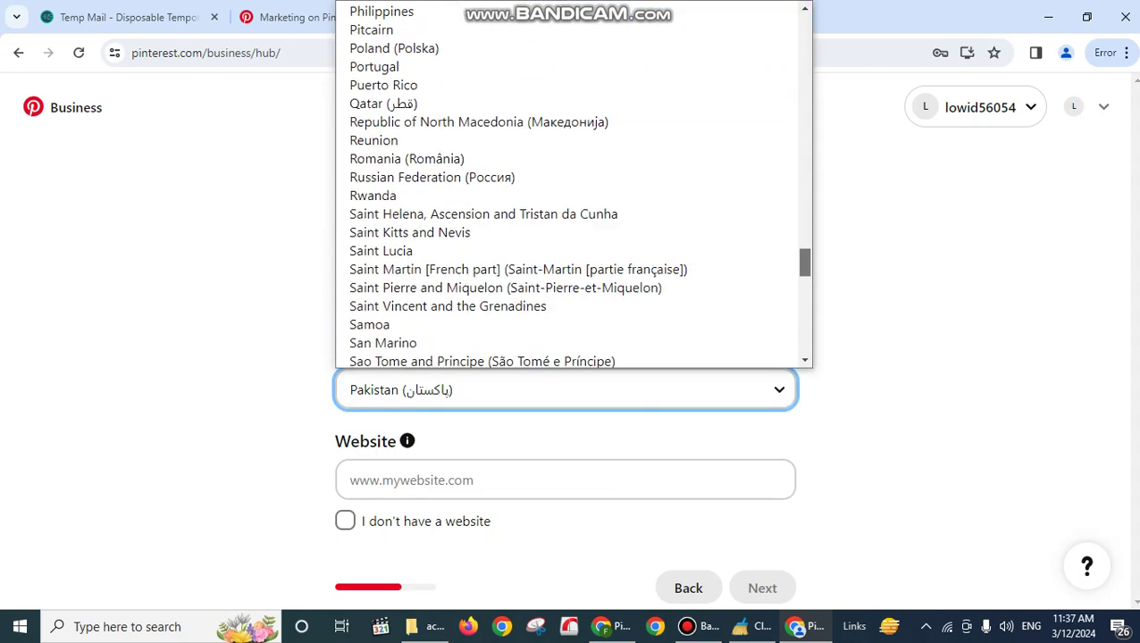
mouse_move(805, 261)
left_mouse_down()
mouse_move(806, 343)
mouse_move(805, 243)
left_mouse_up()
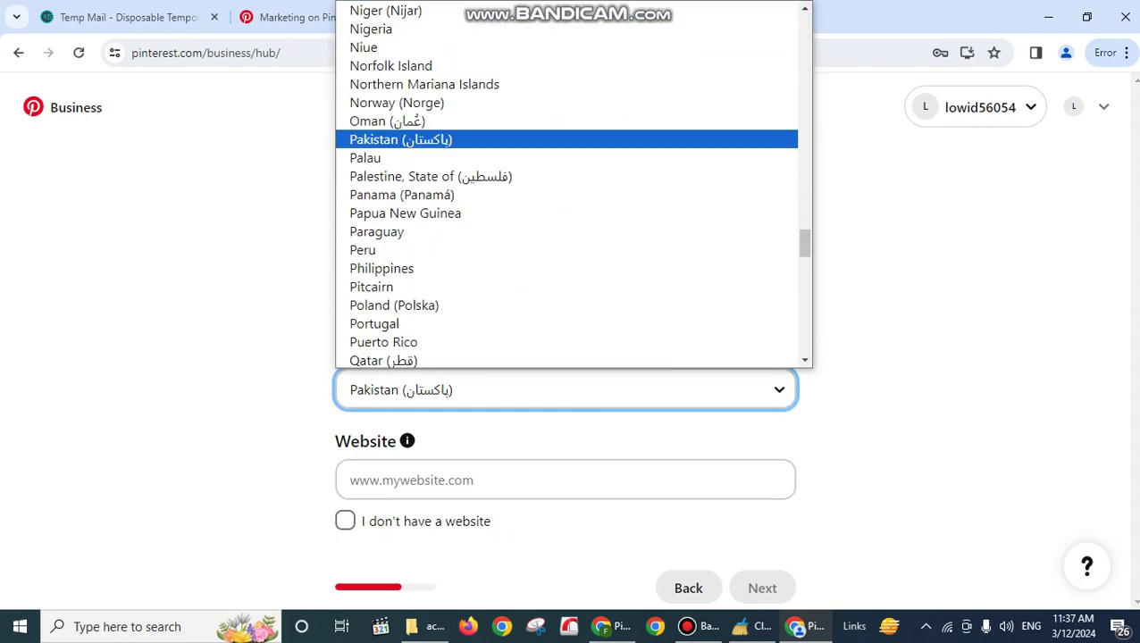
scroll(402, 250, "down", 4)
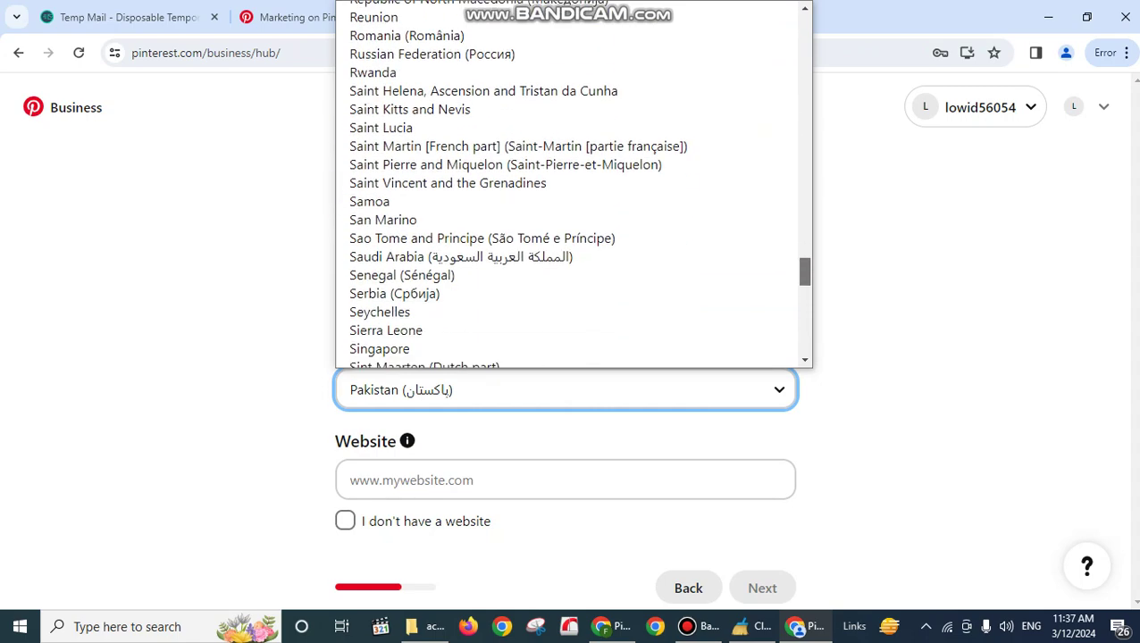
scroll(572, 183, "down", 7)
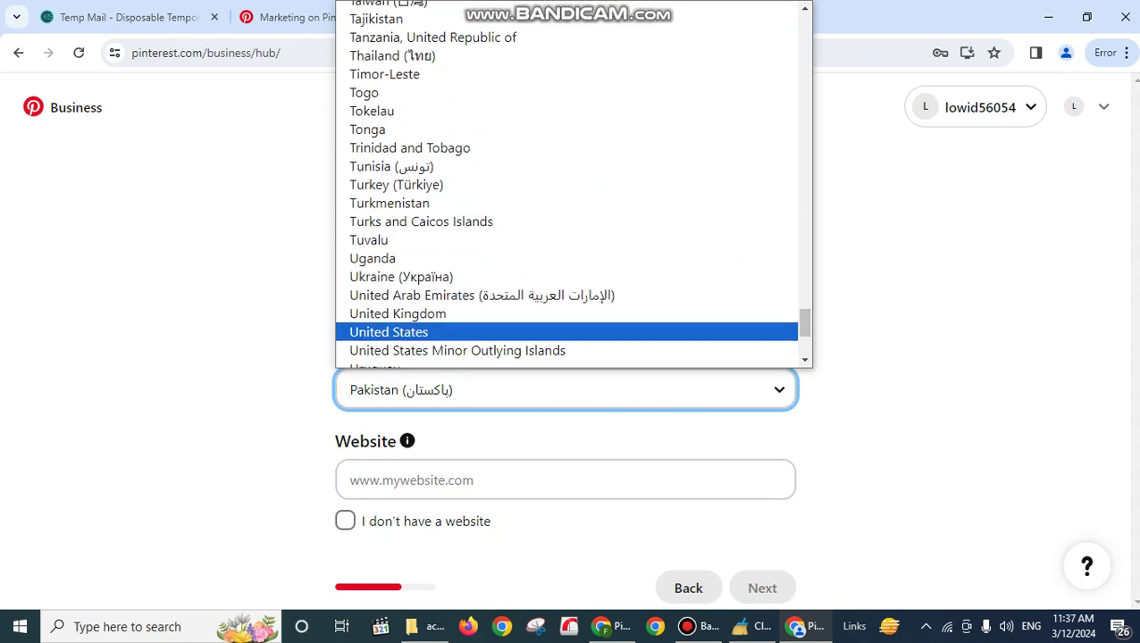
left_click(389, 331)
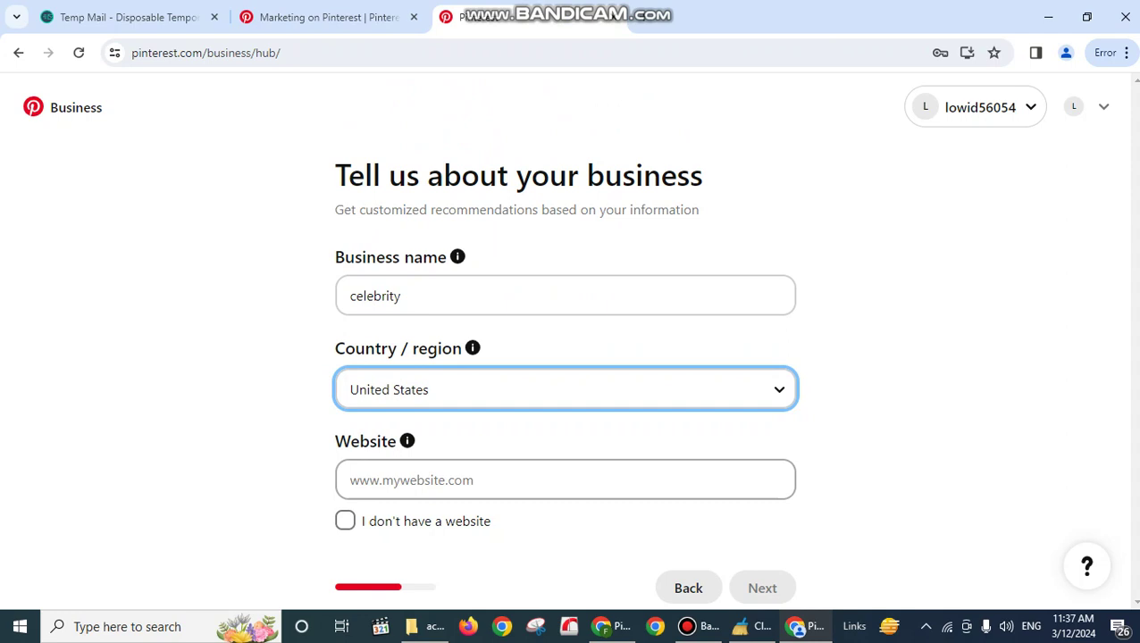
left_click(345, 521)
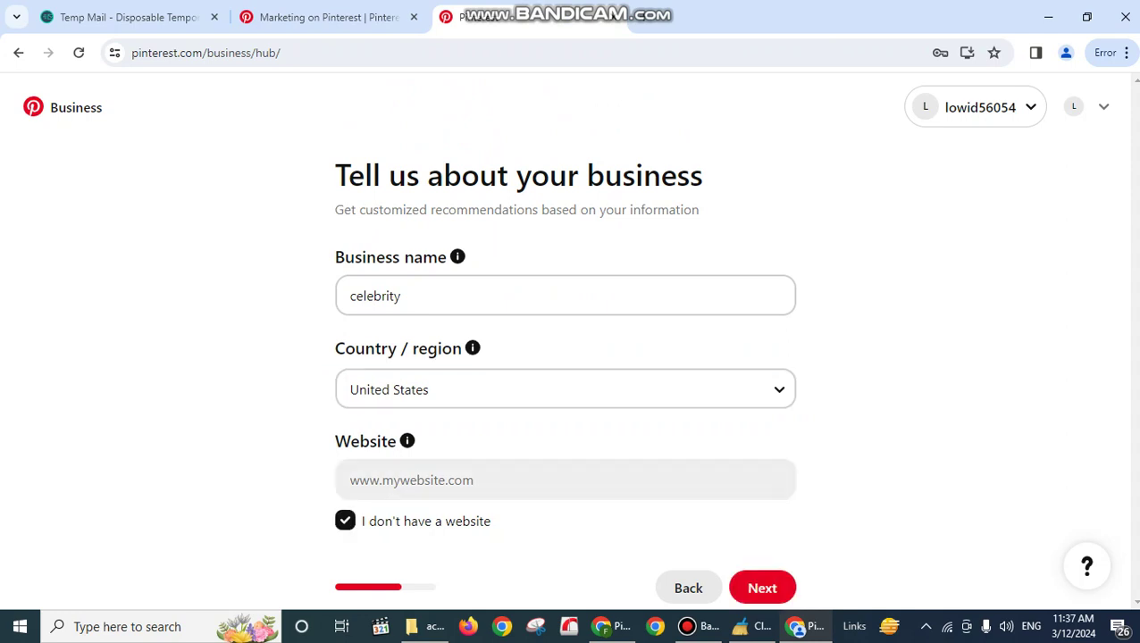
left_click(762, 588)
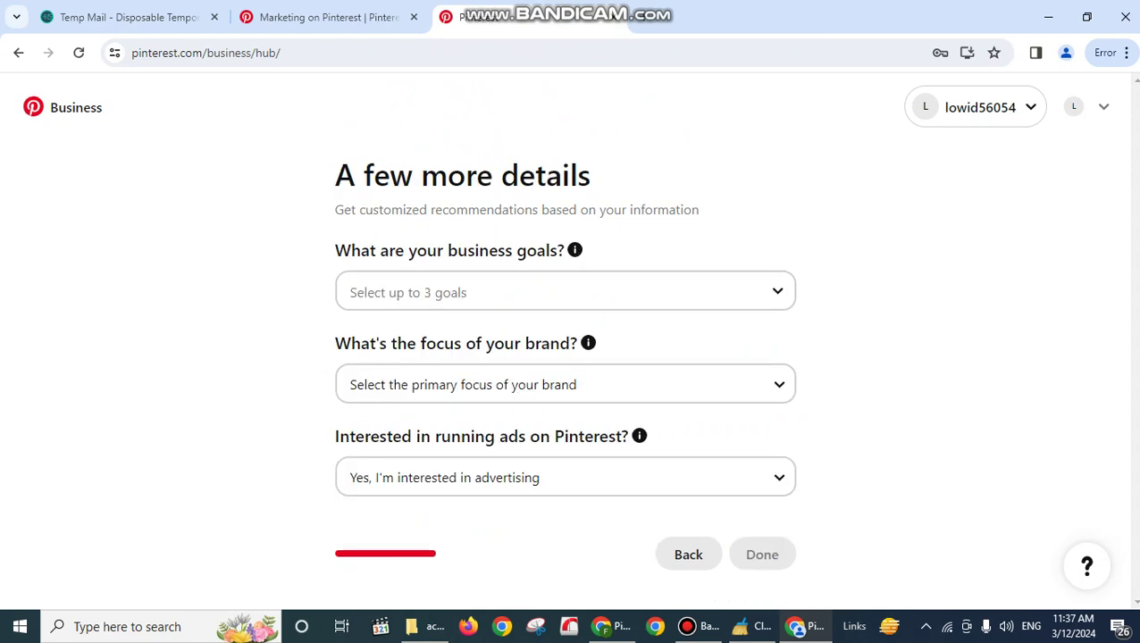
Set the brand focus to Fashion and the business goal to Increase online sales, and submit the additional business details.
left_click(565, 384)
left_click(564, 431)
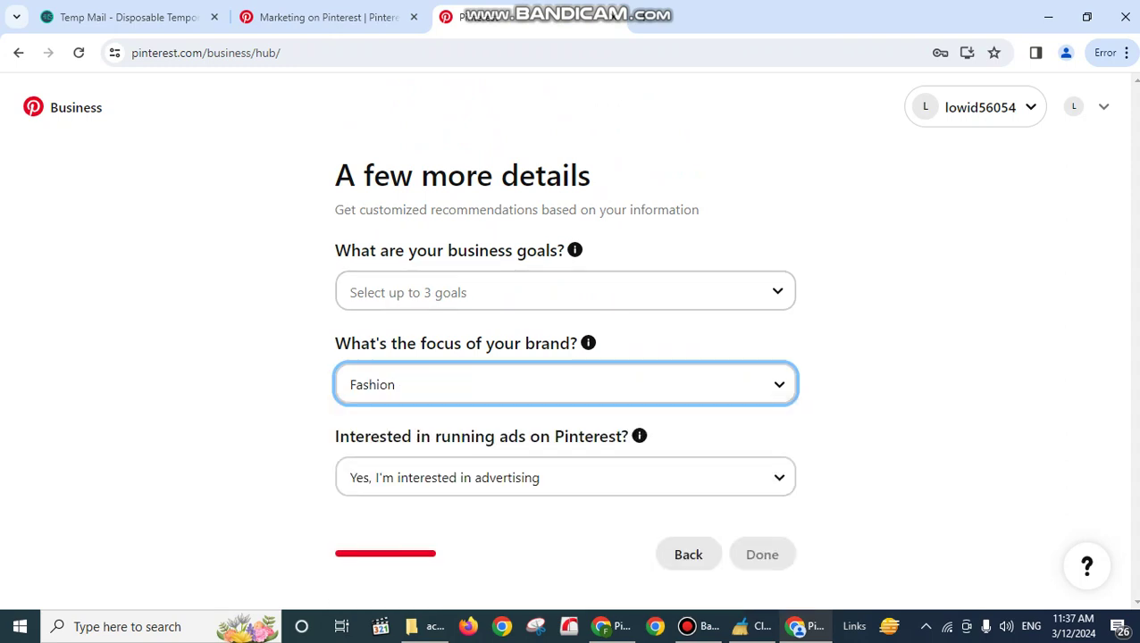
left_click(565, 291)
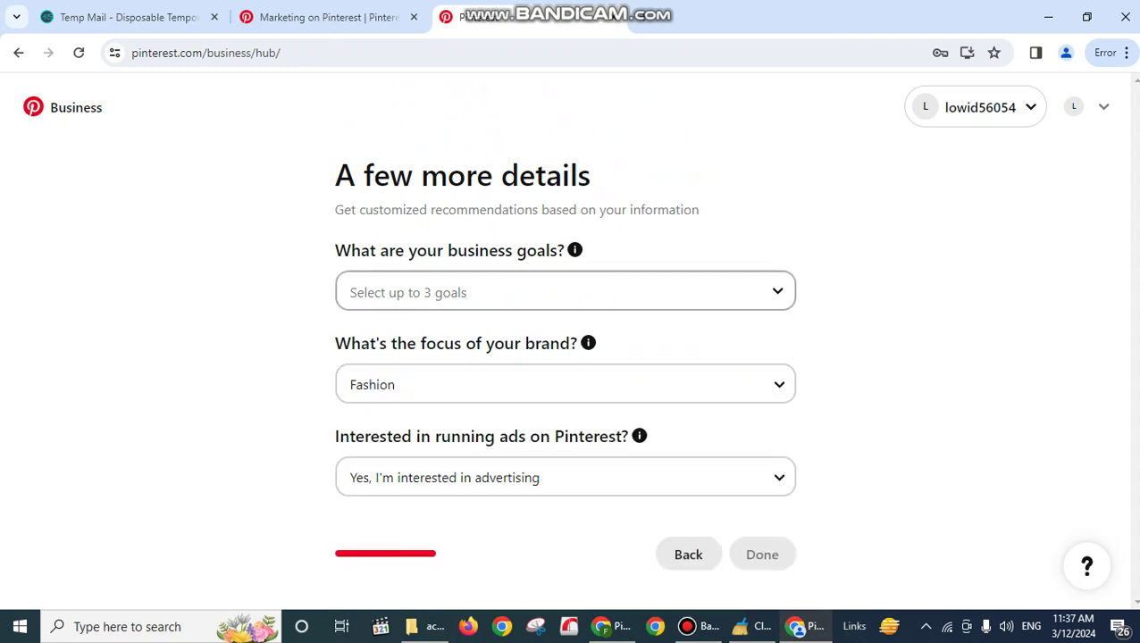
left_click(564, 292)
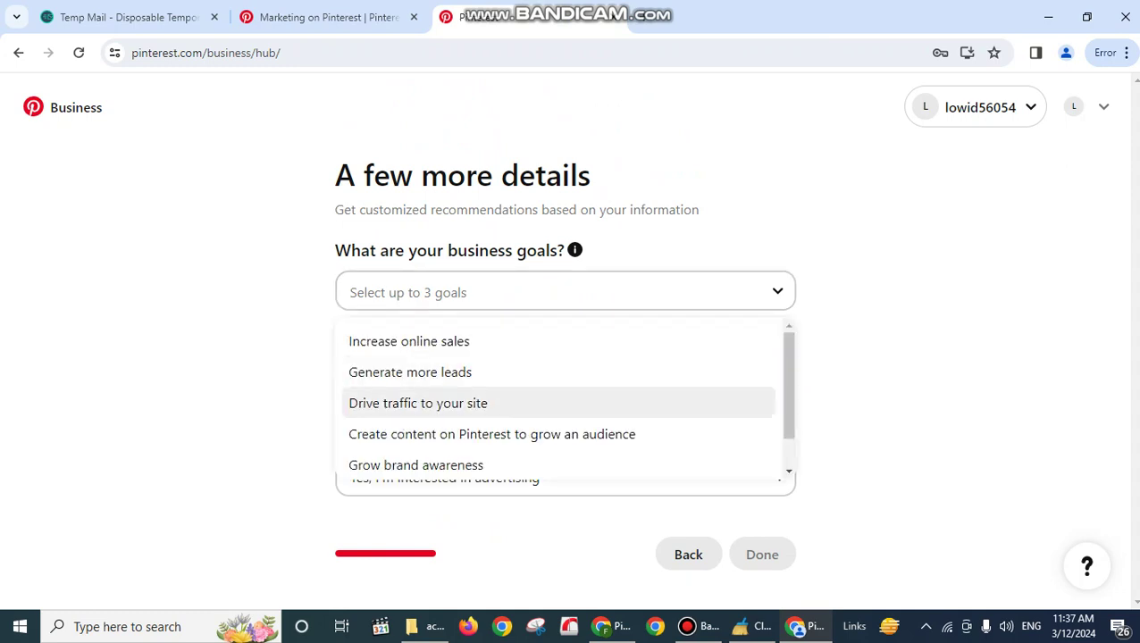
key("Return")
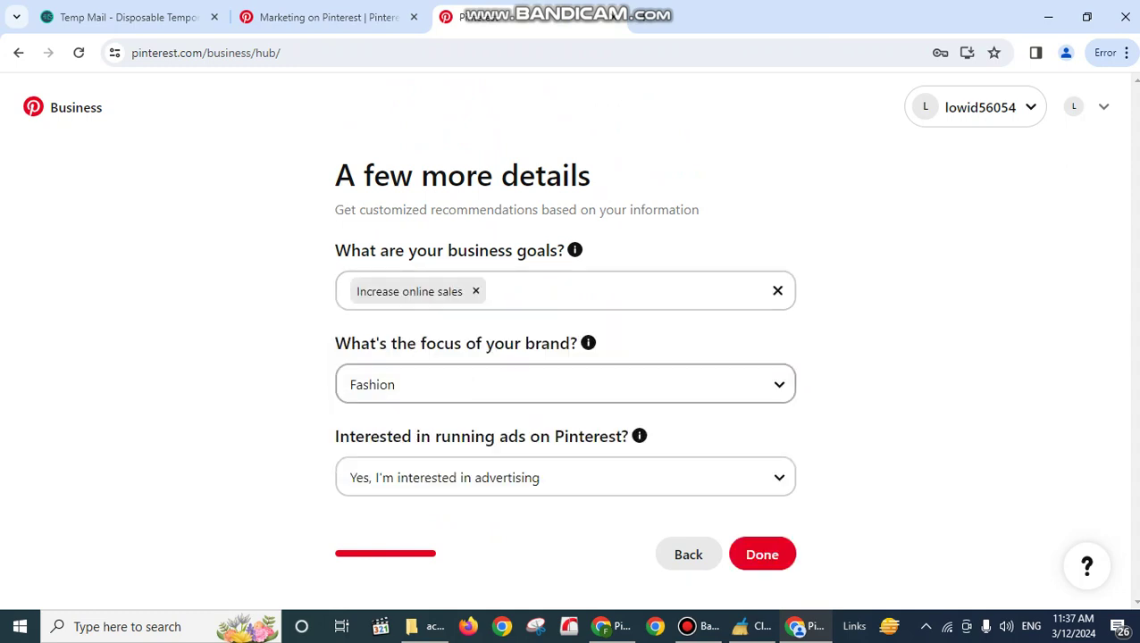
left_click(565, 384)
key("Escape")
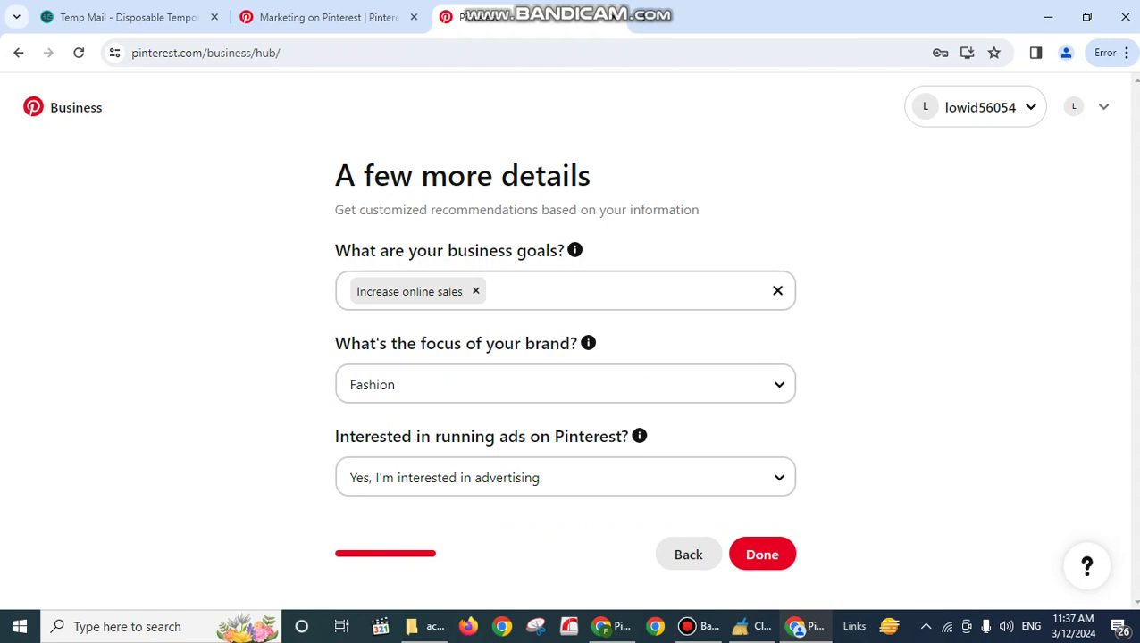
left_click(762, 554)
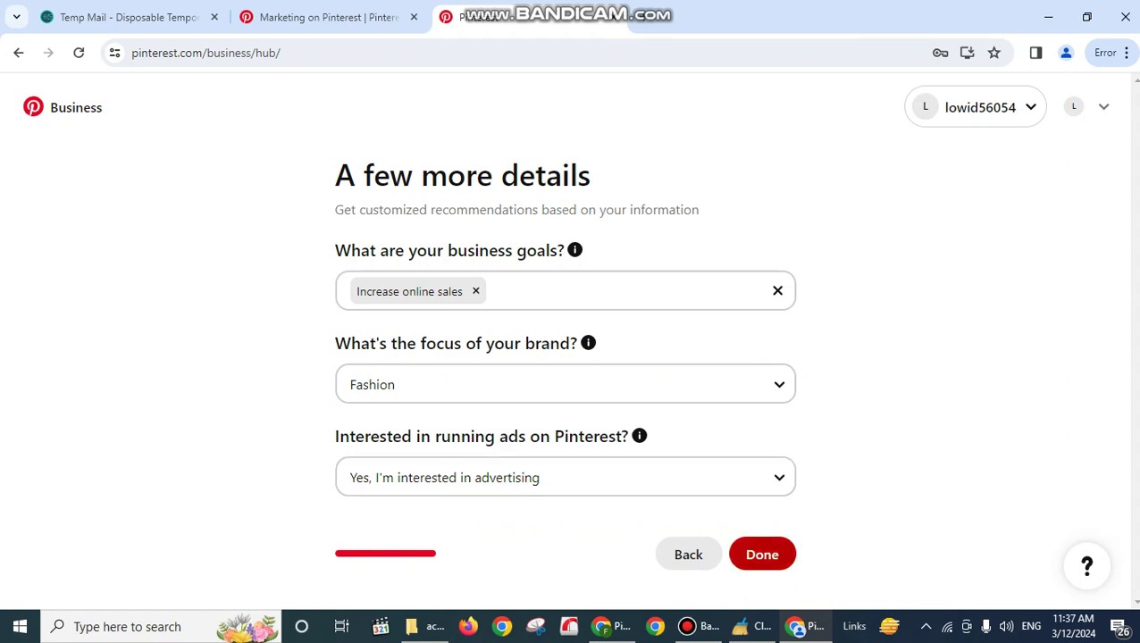
key("Return")
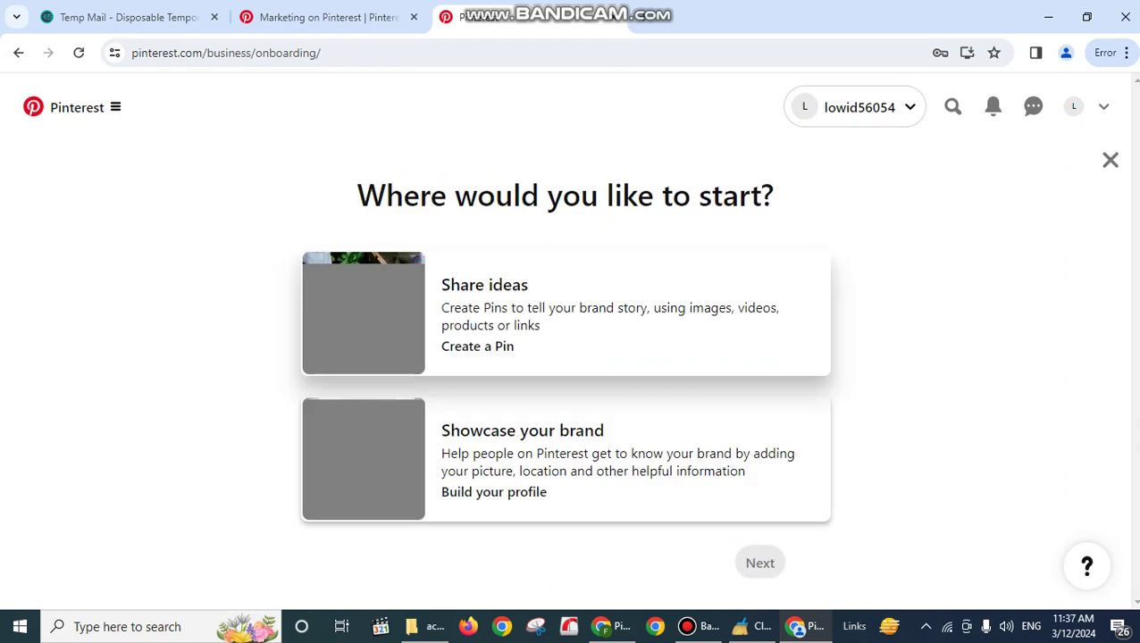
Choose Share ideas as the starting point to finish onboarding, and open the account's own profile page.
left_click(565, 312)
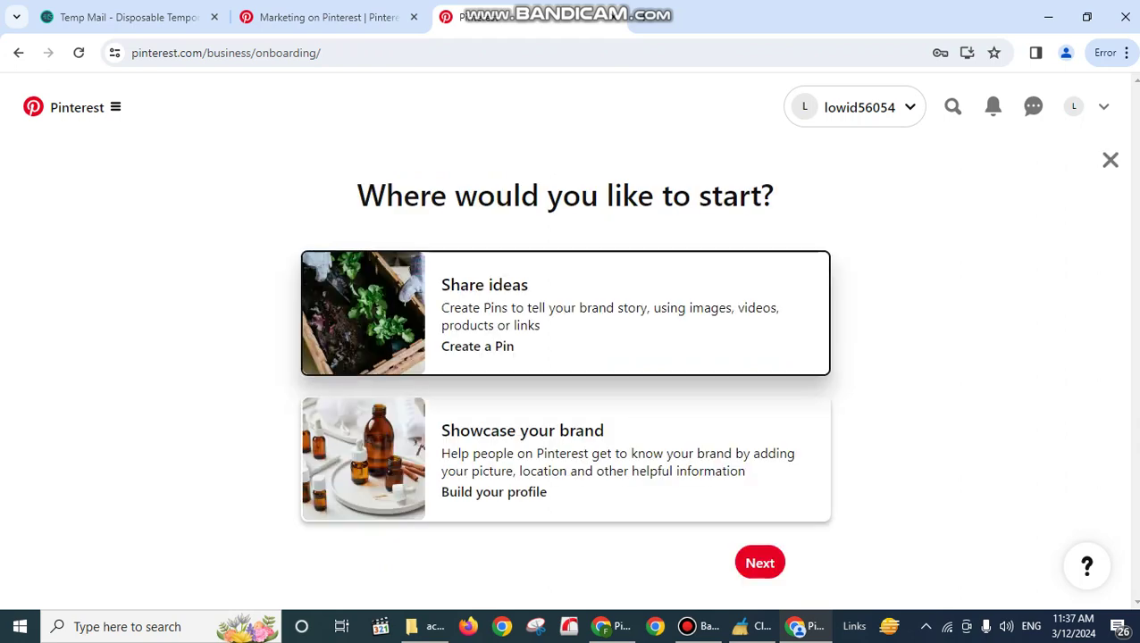
left_click(759, 562)
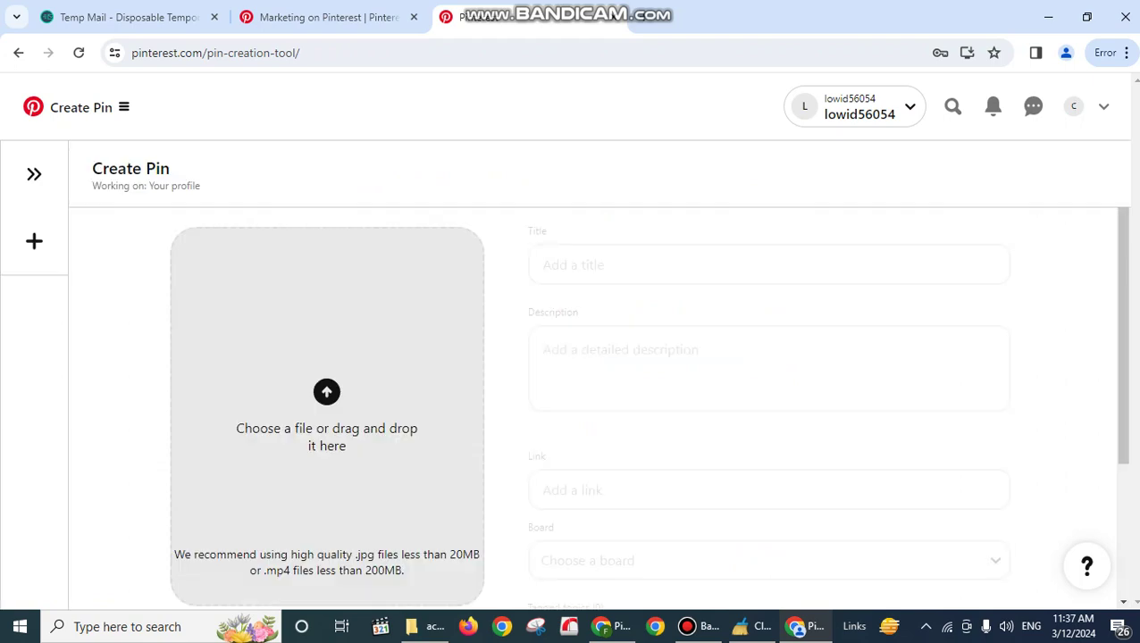
left_click(1074, 107)
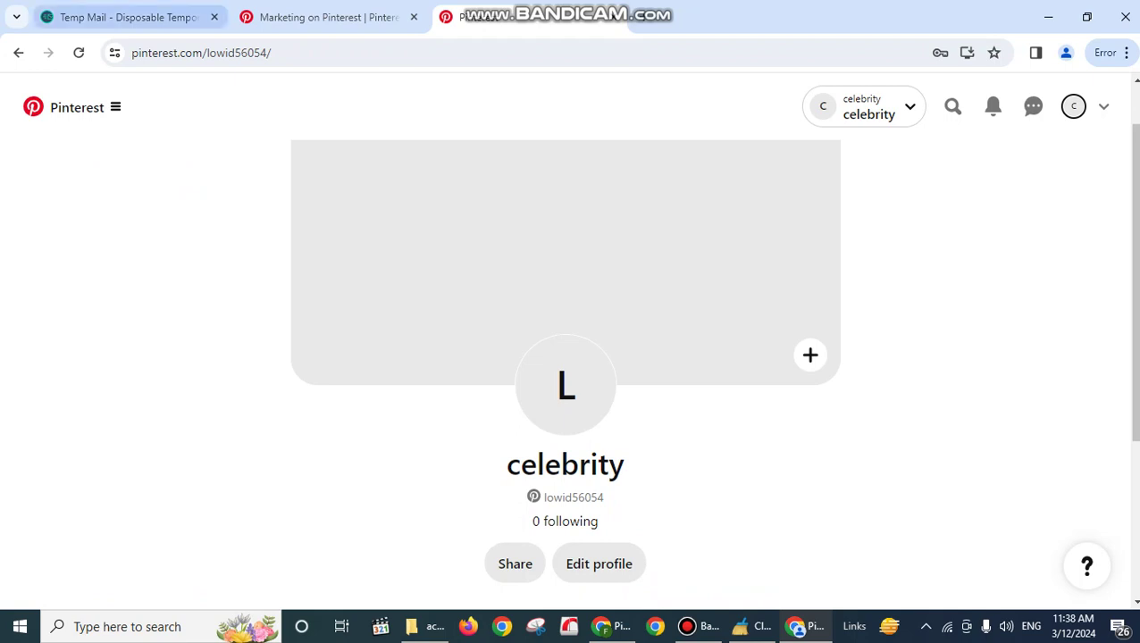
Check the temporary mailbox for messages by refreshing it, and return to the Pinterest profile.
left_click(125, 17)
left_click(527, 17)
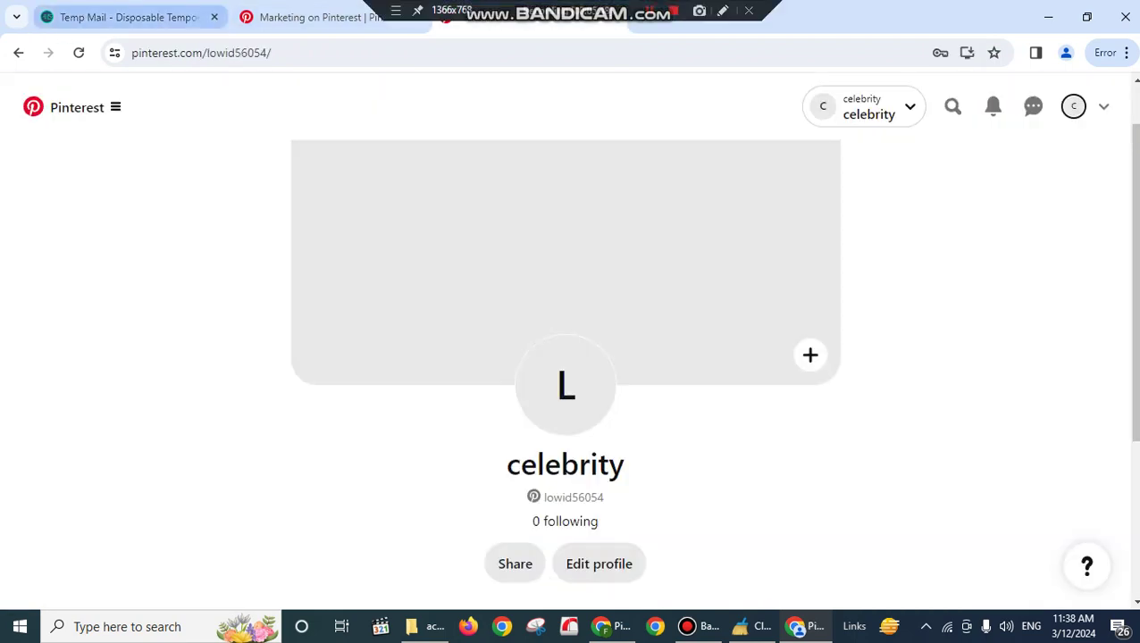
left_click(125, 17)
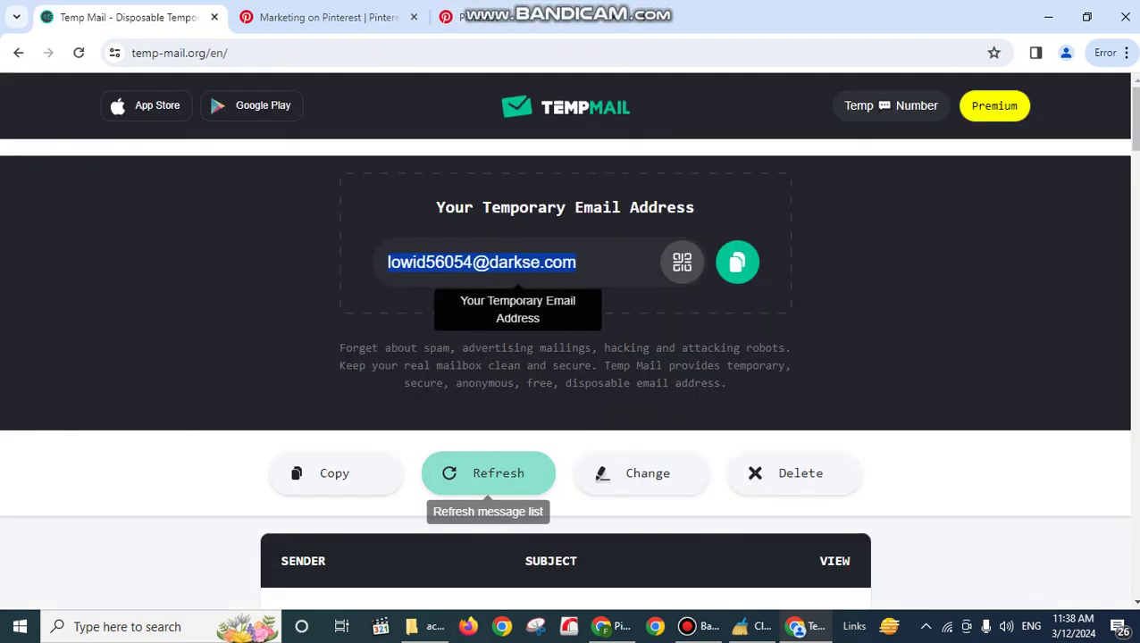
left_click(488, 474)
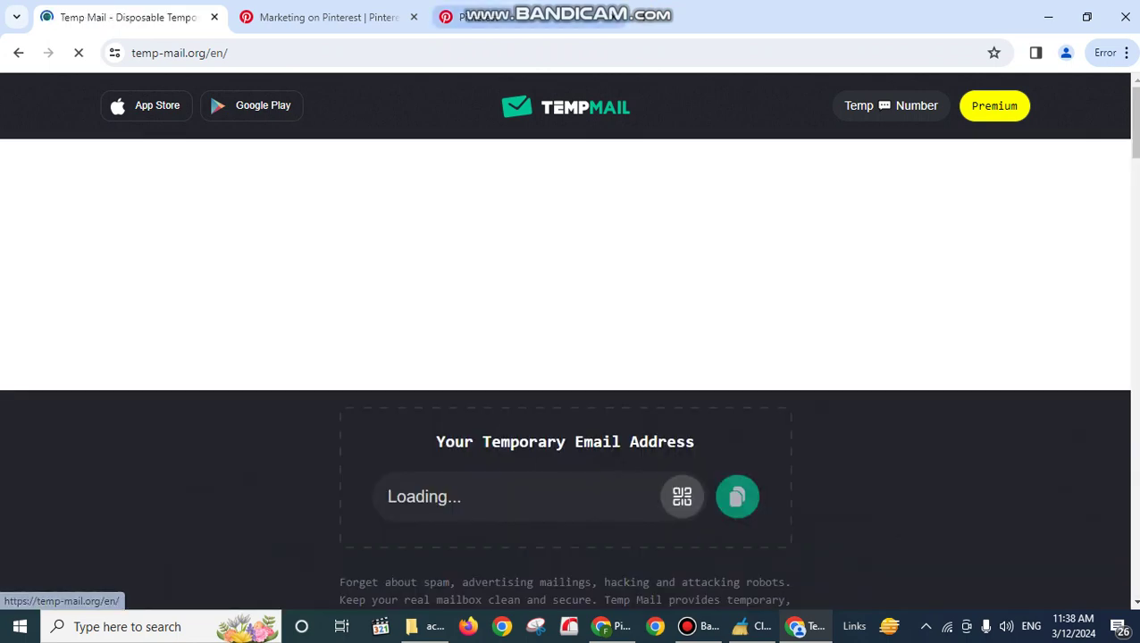
left_click(527, 17)
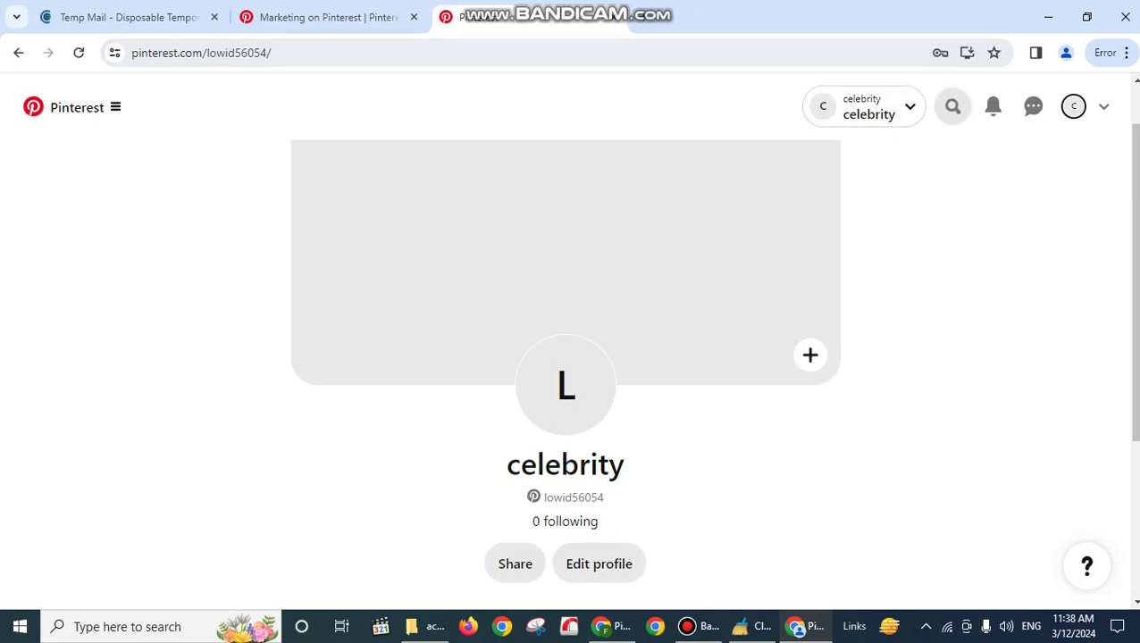
Search all Pins for "celebrity style" using the suggestions for "celebrity", and limit the results to profiles.
left_click(952, 106)
left_click(919, 108)
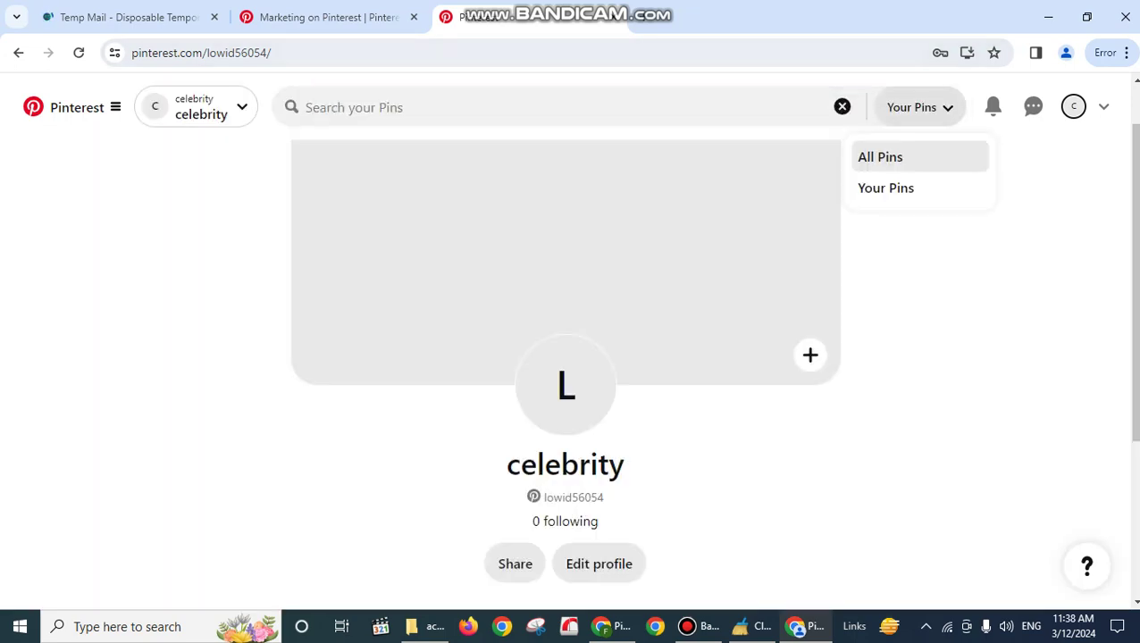
left_click(880, 155)
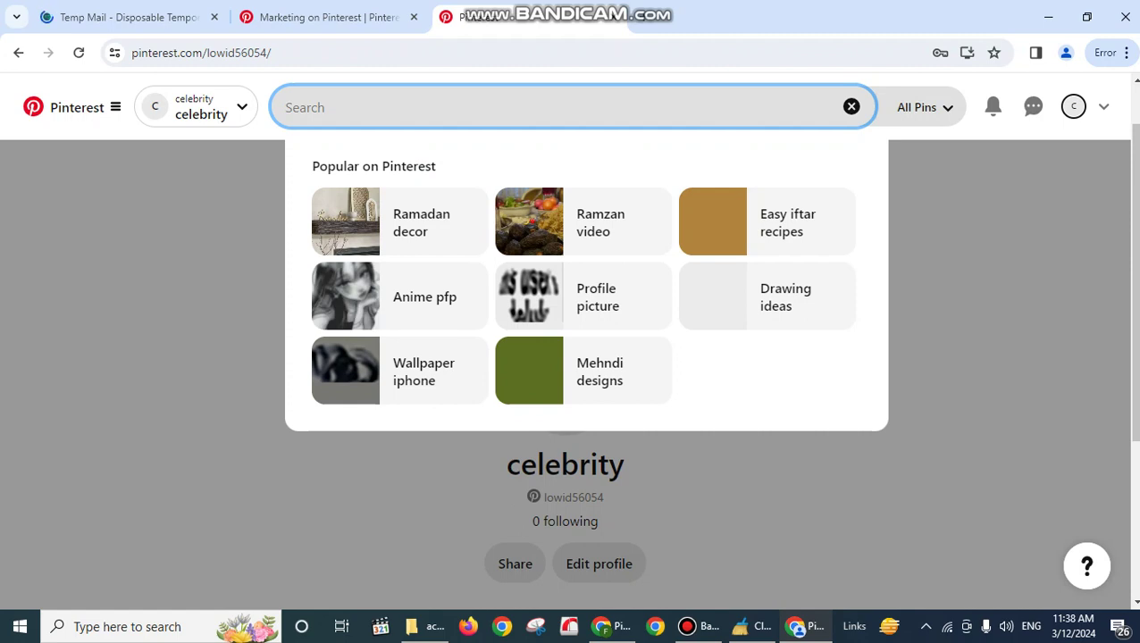
type("celebrity")
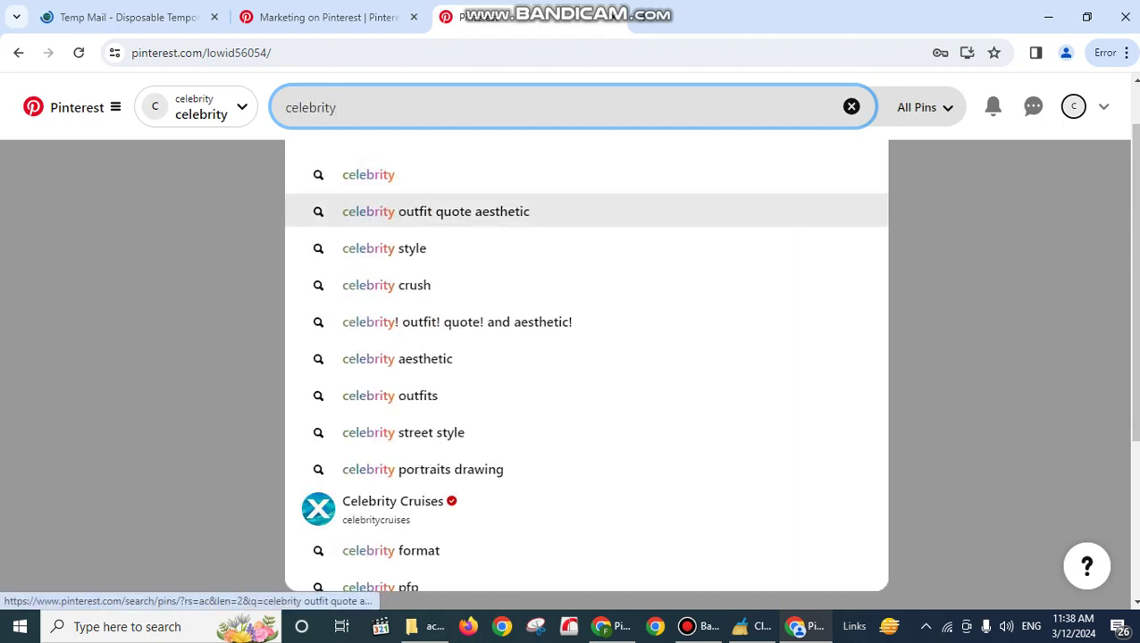
left_click(385, 248)
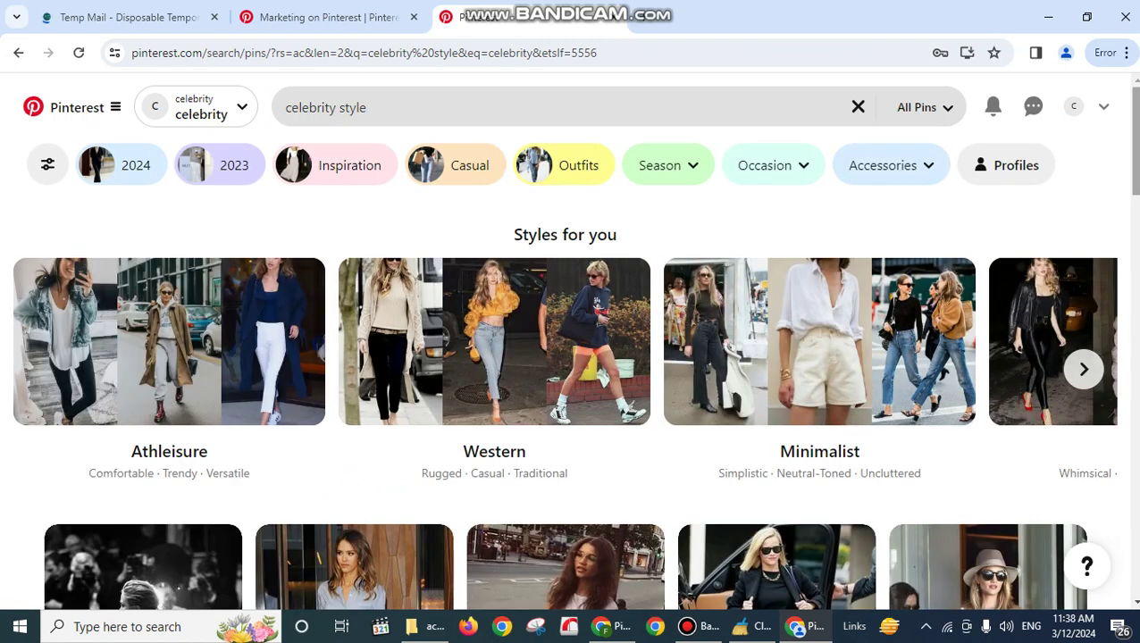
left_click(1005, 165)
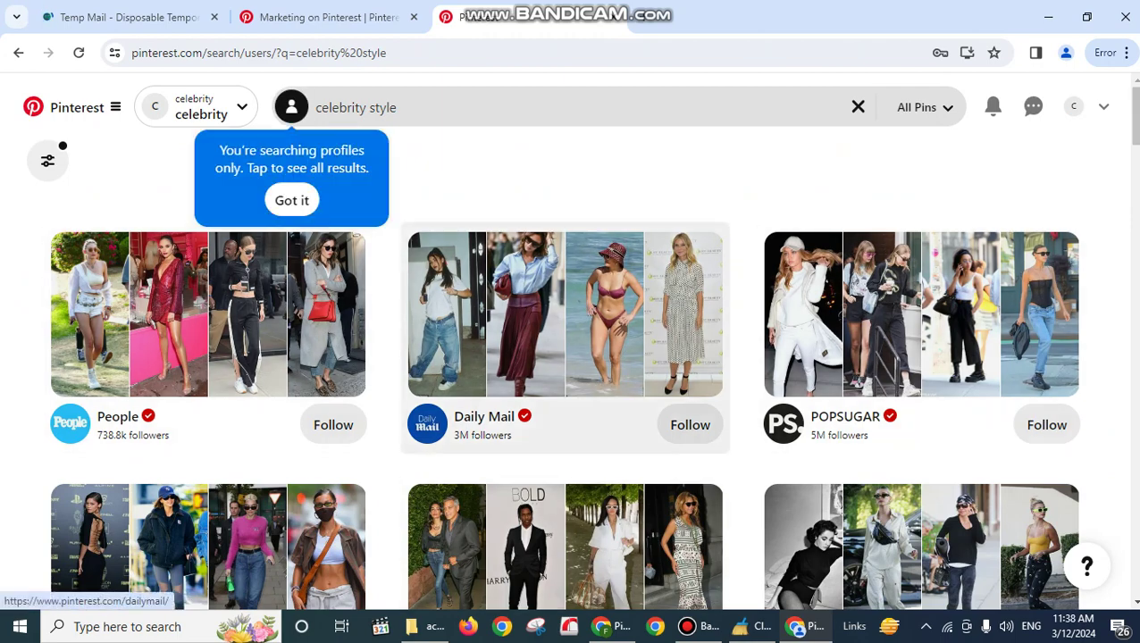
Browse the found profiles, follow Harper's Bazaar, and open its profile page.
scroll(564, 348, "down", 3)
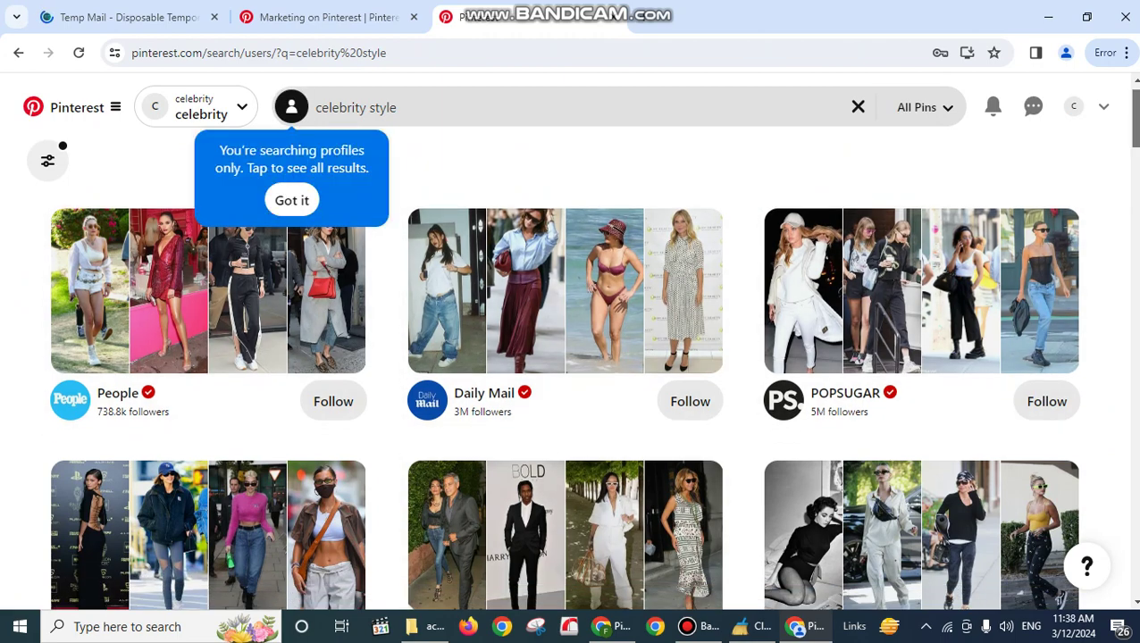
left_click_drag(1135, 146, 1135, 147)
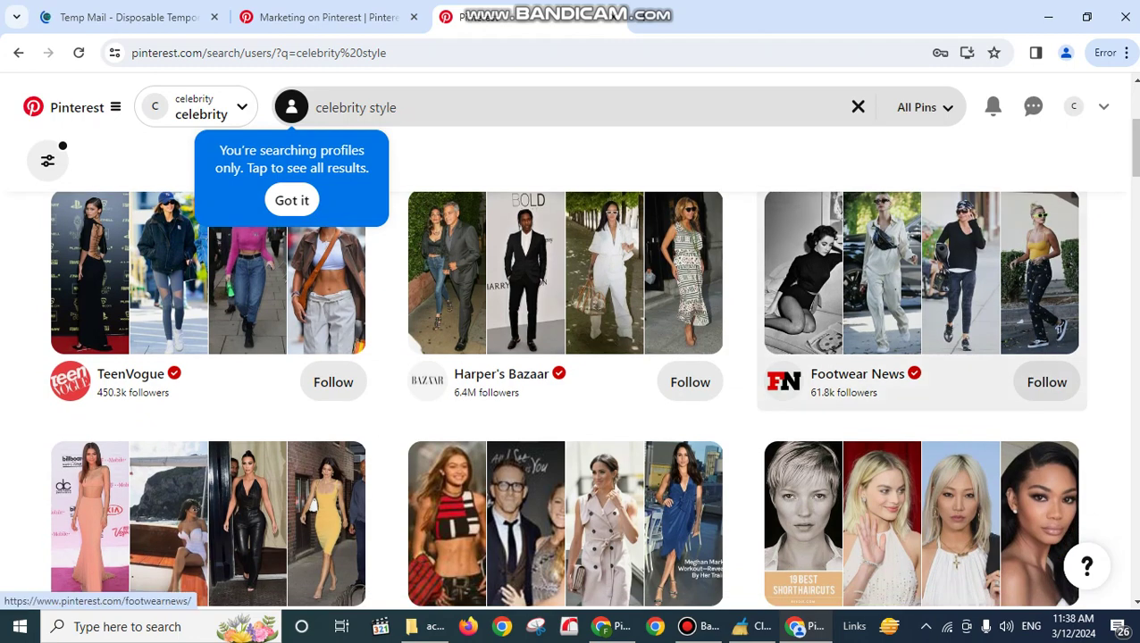
scroll(565, 398, "down", 1)
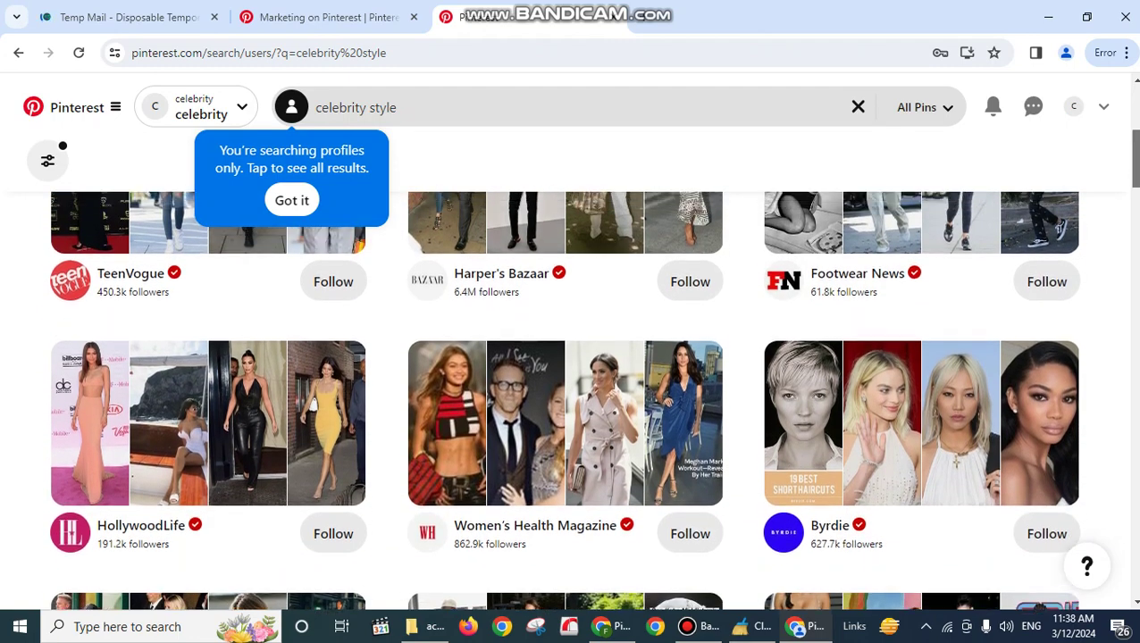
scroll(564, 399, "up", 1)
scroll(565, 398, "down", 3)
scroll(565, 398, "up", 2)
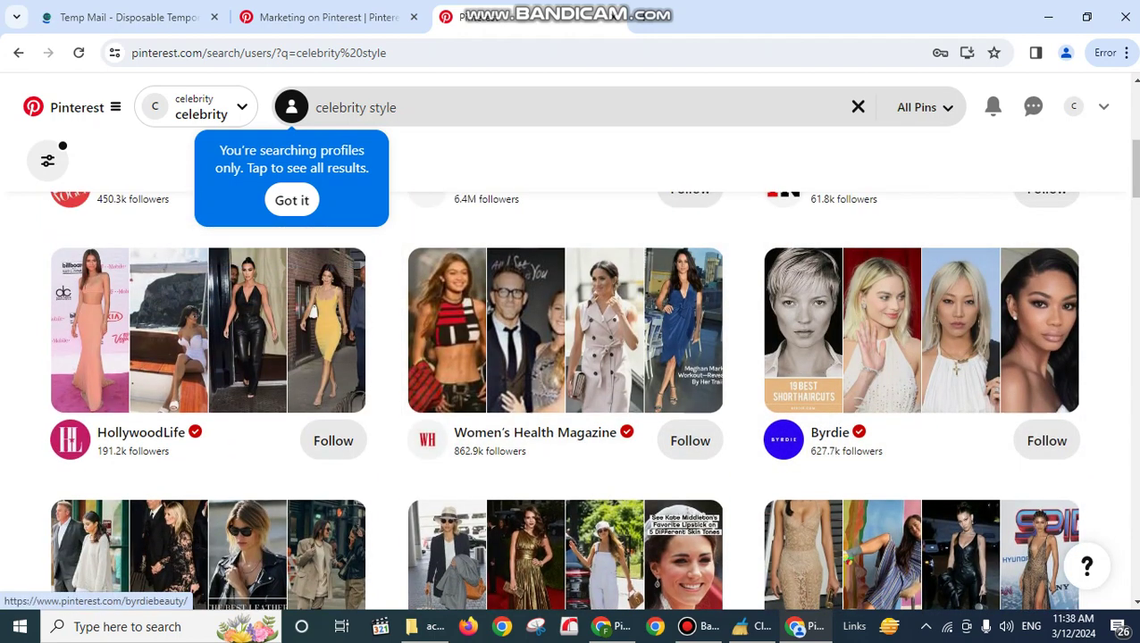
left_click_drag(1134, 168, 1133, 160)
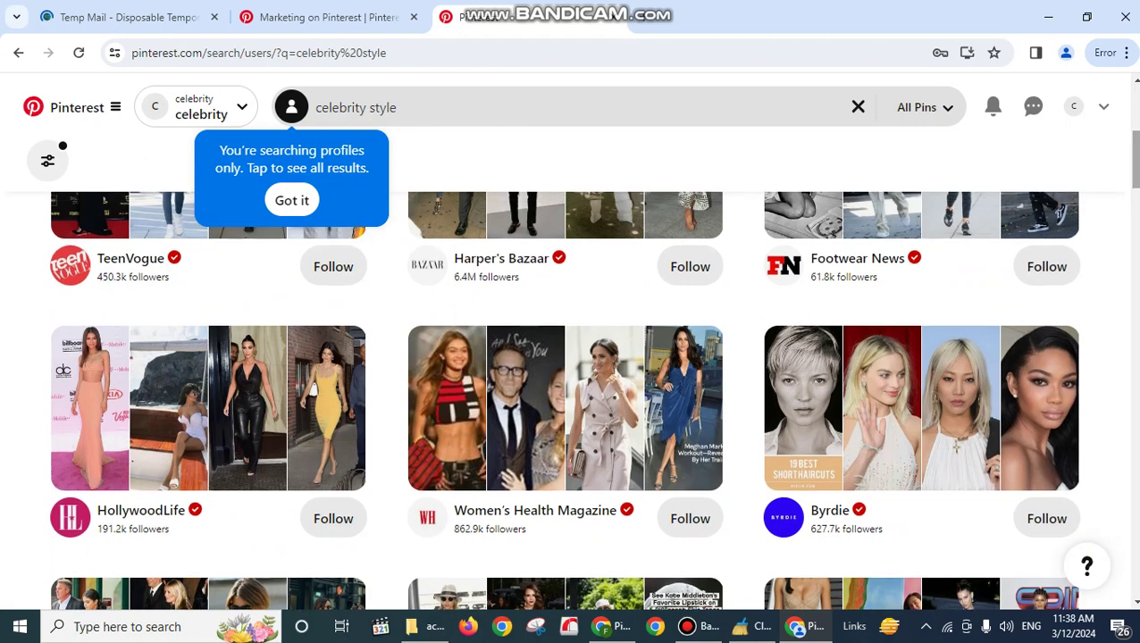
left_click(689, 258)
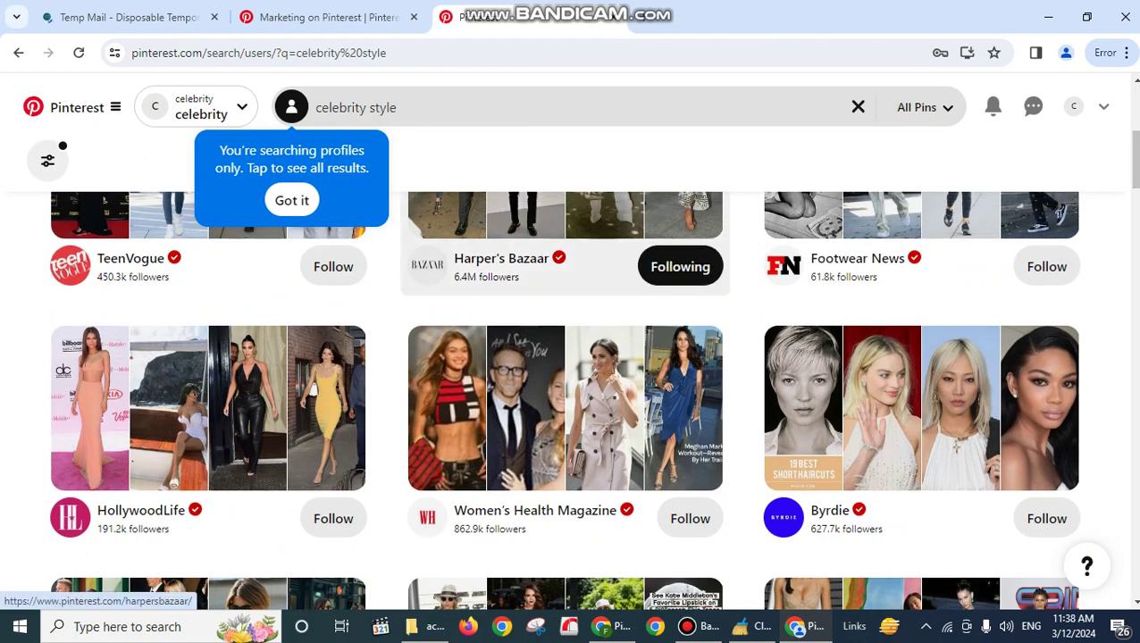
left_click(508, 259)
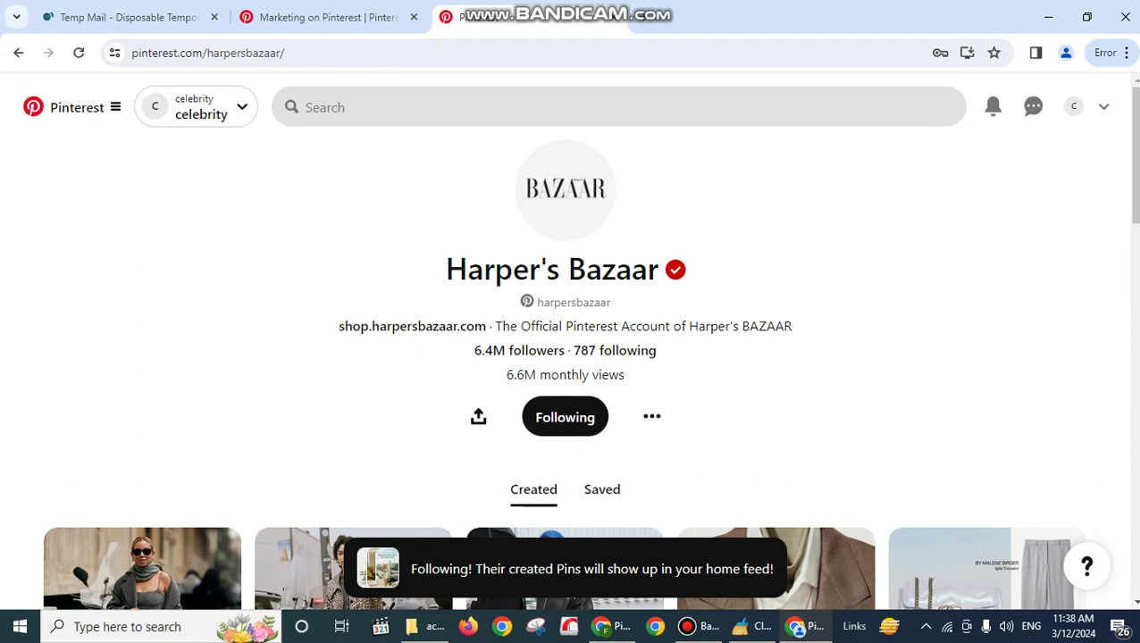
Select the Harper's Bazaar profile name and open the celebrity account's Edit profile page in a new browser tab.
mouse_move(445, 269)
left_mouse_down()
mouse_move(646, 269)
mouse_move(445, 269)
left_mouse_up()
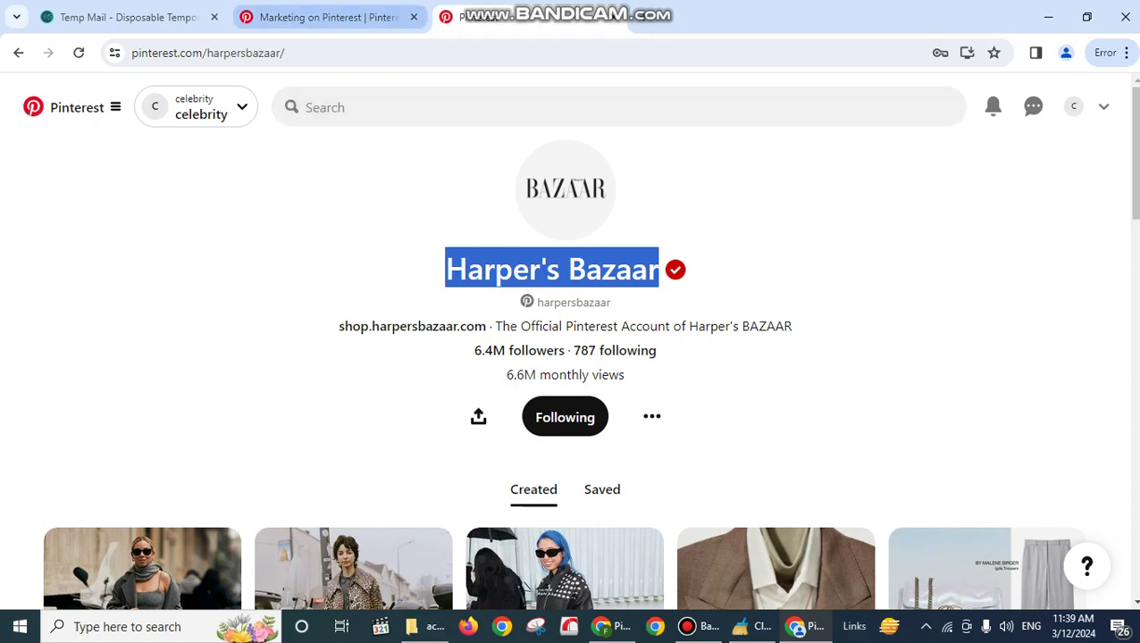
left_click(326, 17)
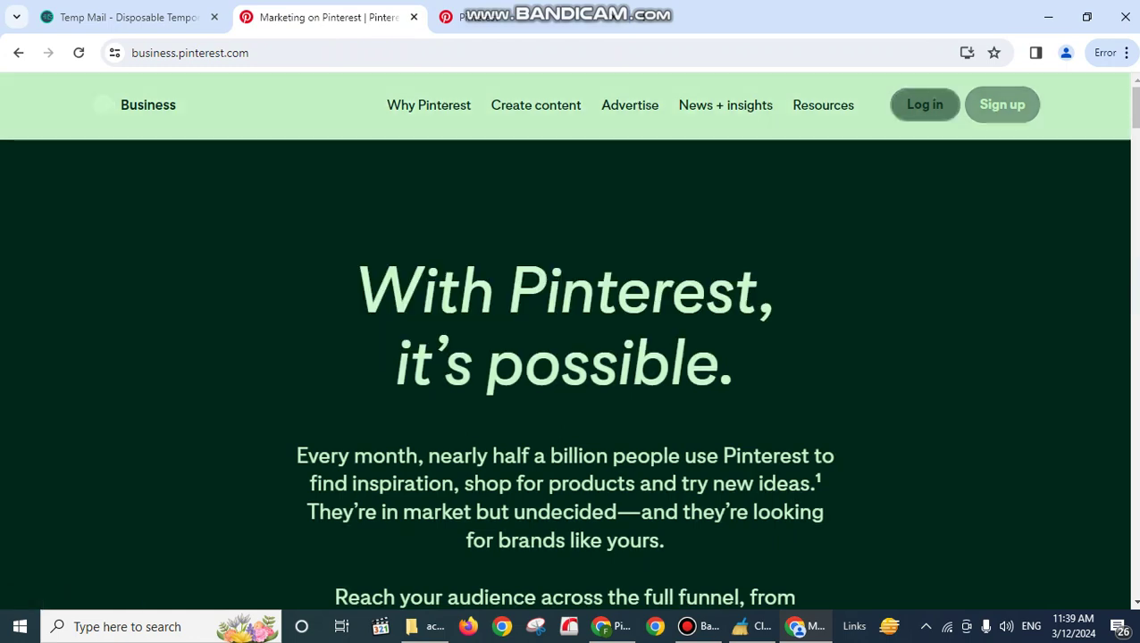
left_click(482, 17)
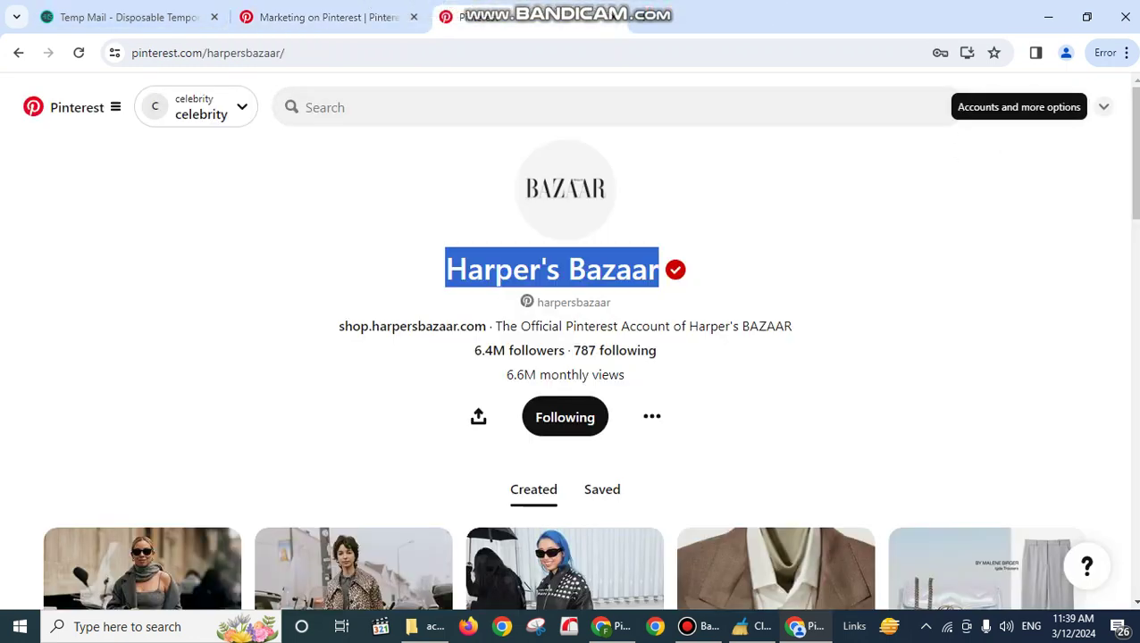
right_click(1074, 108)
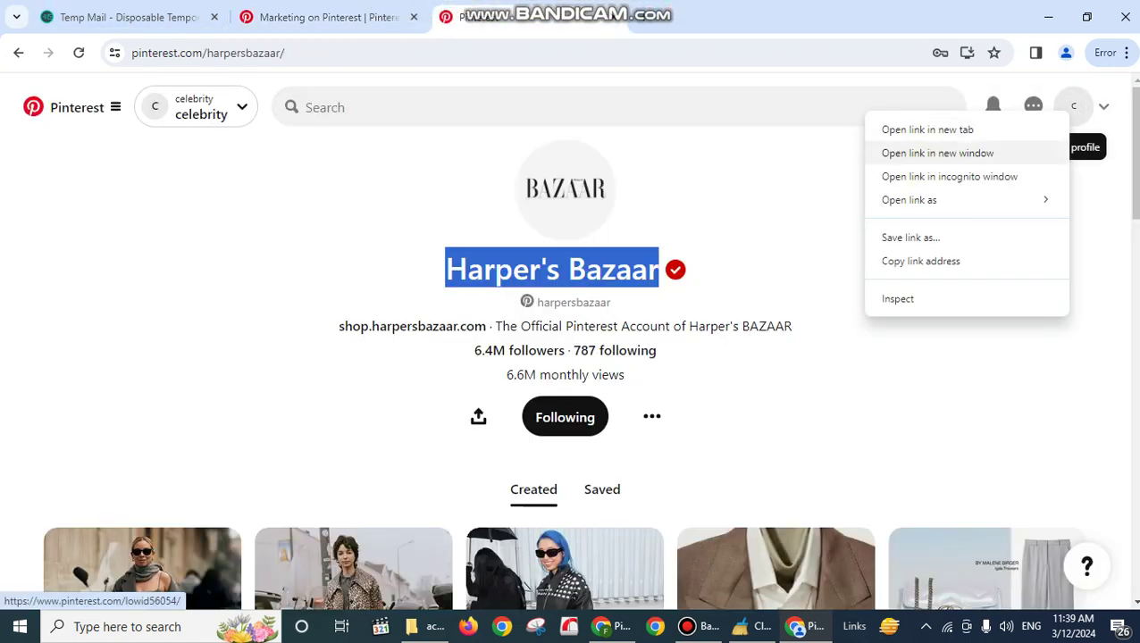
left_click(928, 129)
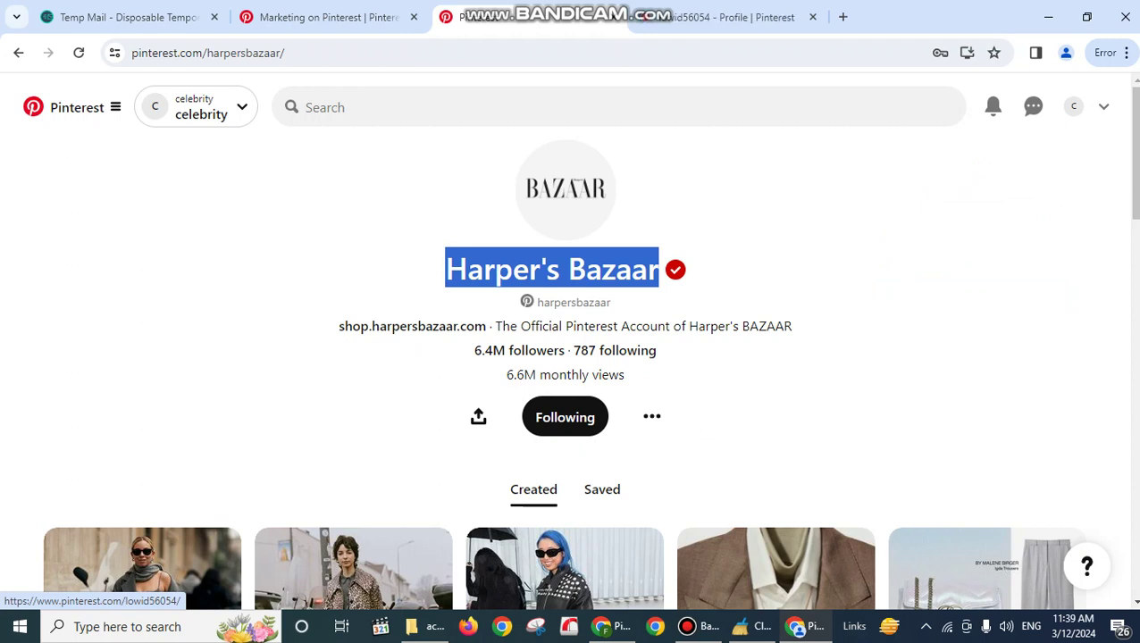
left_click(645, 17)
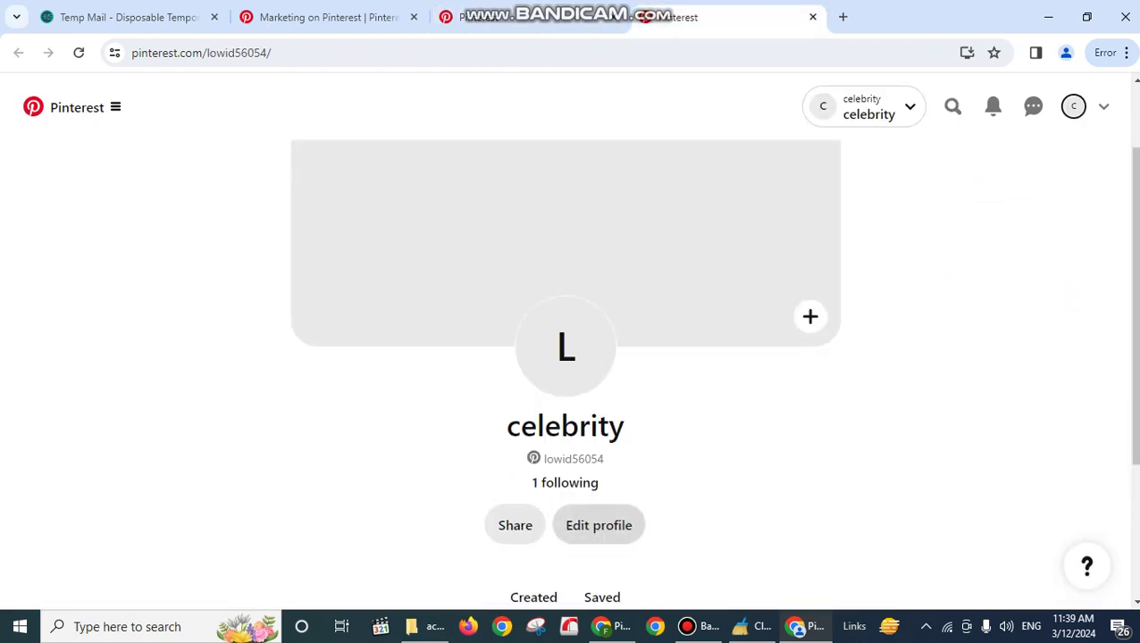
left_click(599, 525)
Look over the account's Edit profile page and return to the Harper's Bazaar profile for reference.
left_click(536, 17)
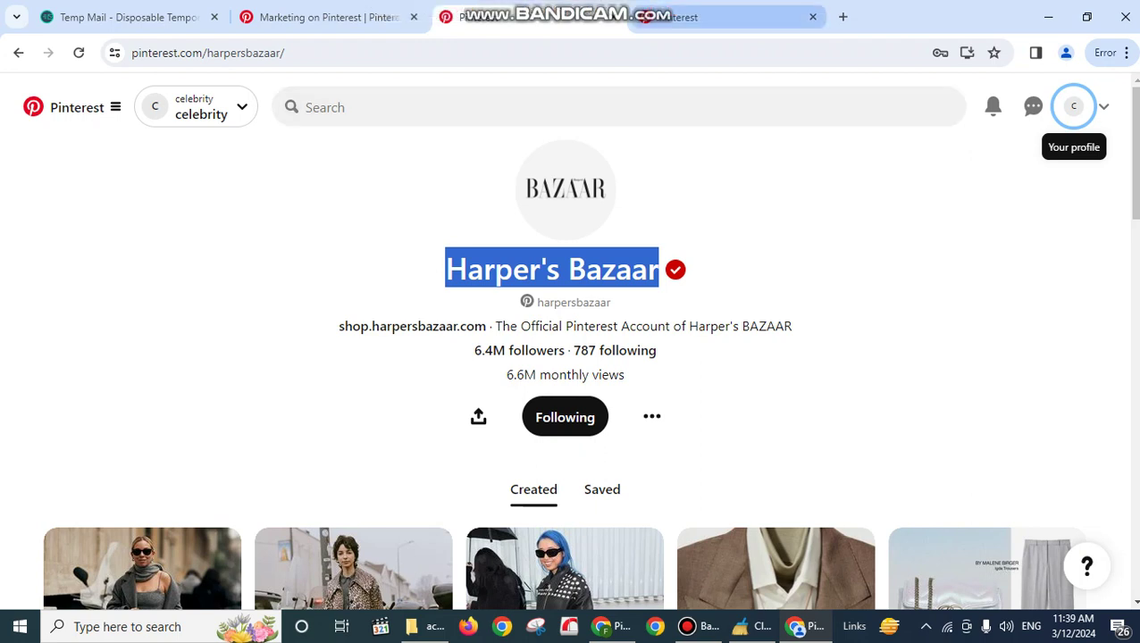
left_click(1074, 106)
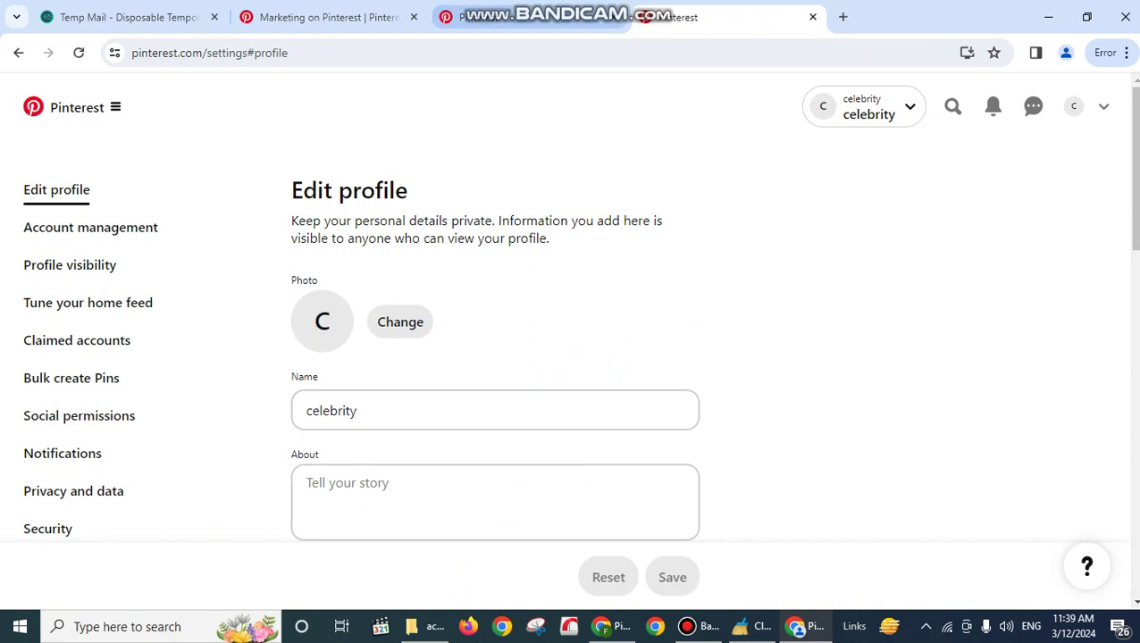
left_click(528, 17)
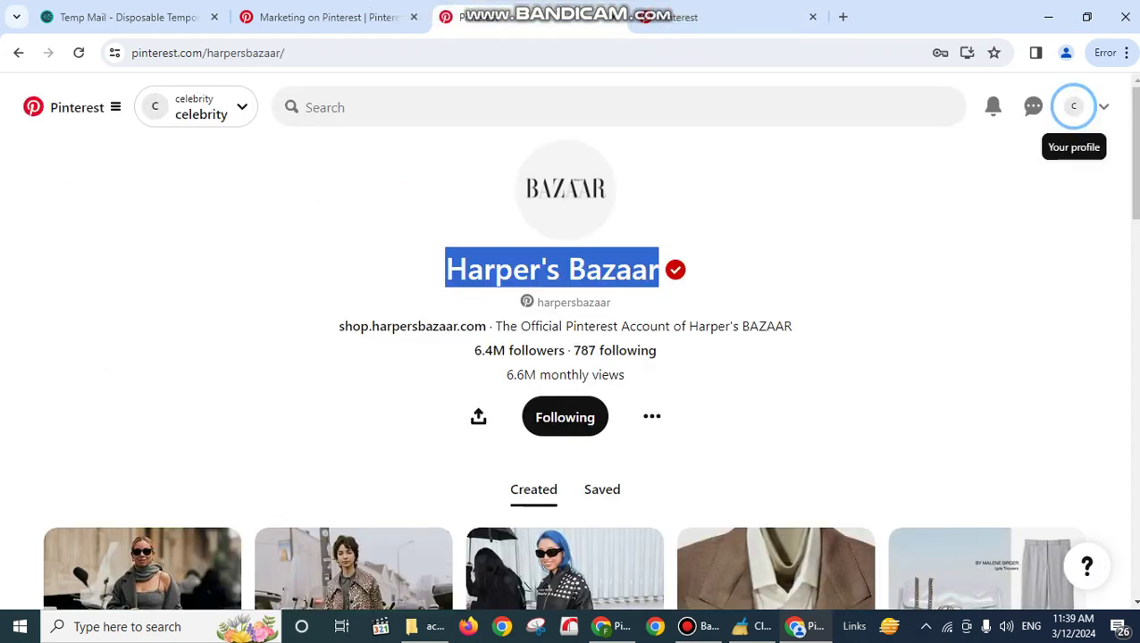
Copy the Harper's Bazaar profile description into the celebrity account's About text: "The Official Pinterest Account of Harper's BAZAAR".
left_click_drag(495, 326, 791, 327)
key("ctrl+c")
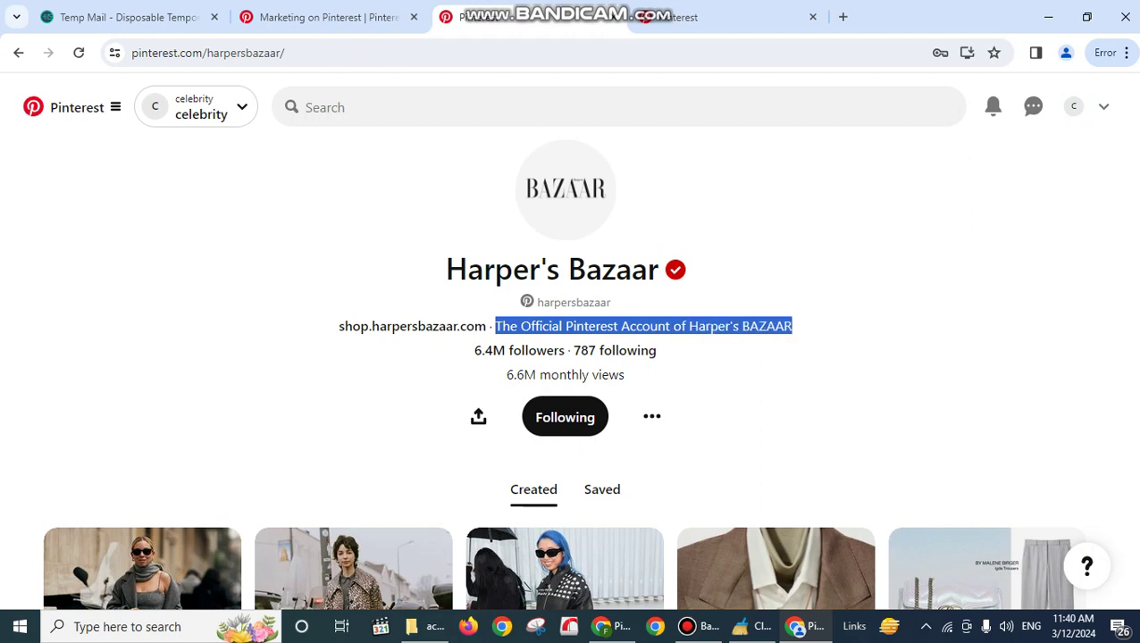
key("alt+Right")
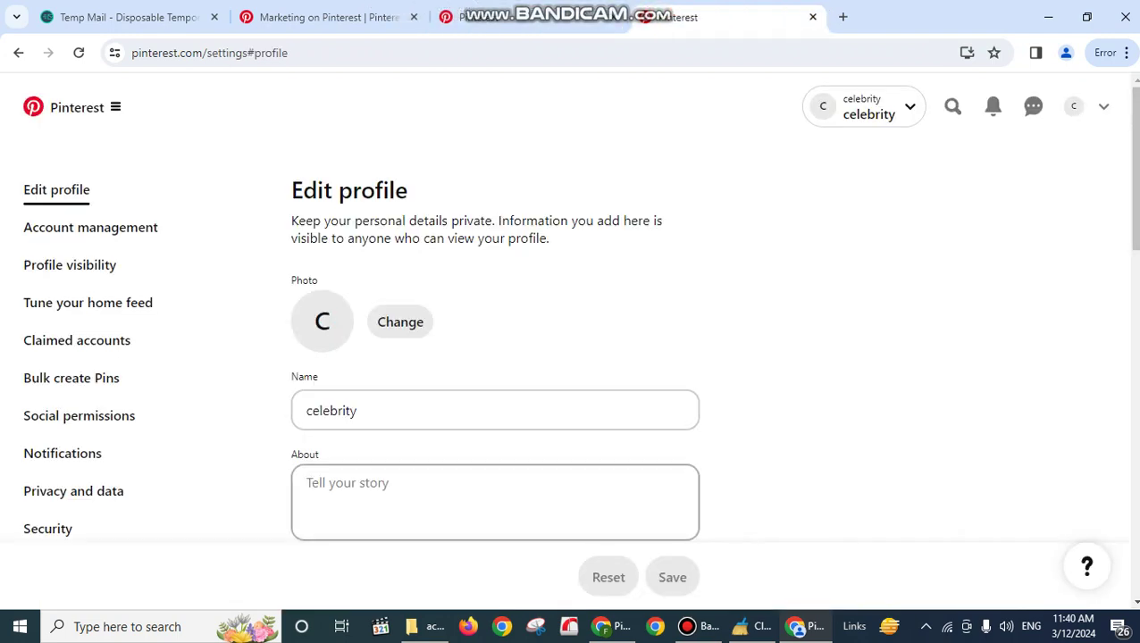
left_click(411, 483)
key("ctrl+v")
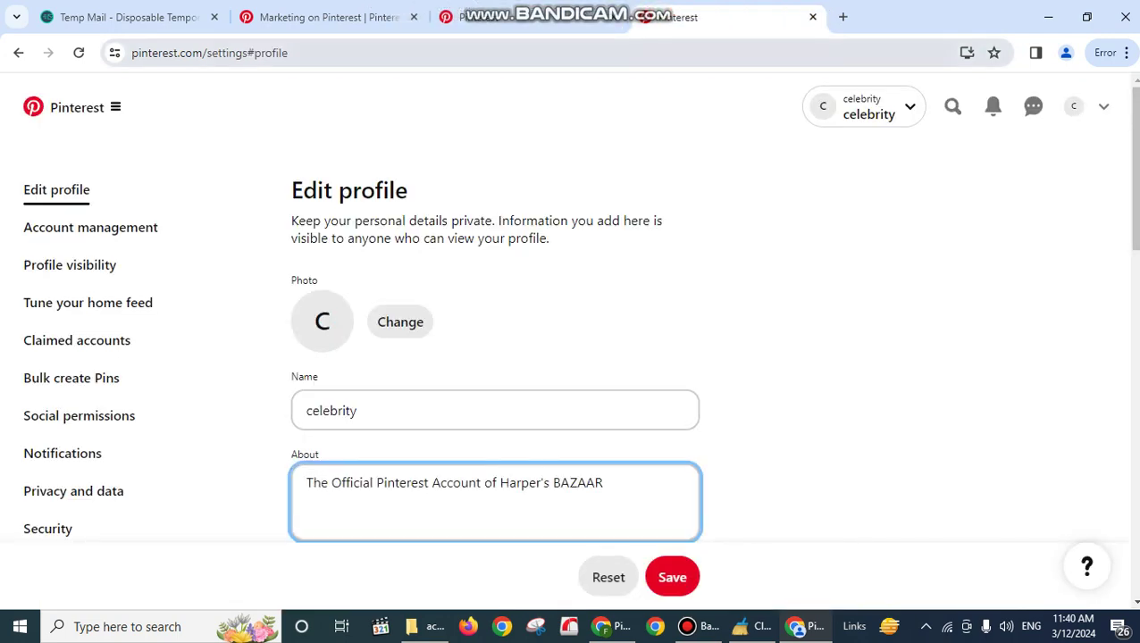
Copy the profile name "Harper's Bazaar" from the reference profile and replace the account's Name with it.
key("alt+Left")
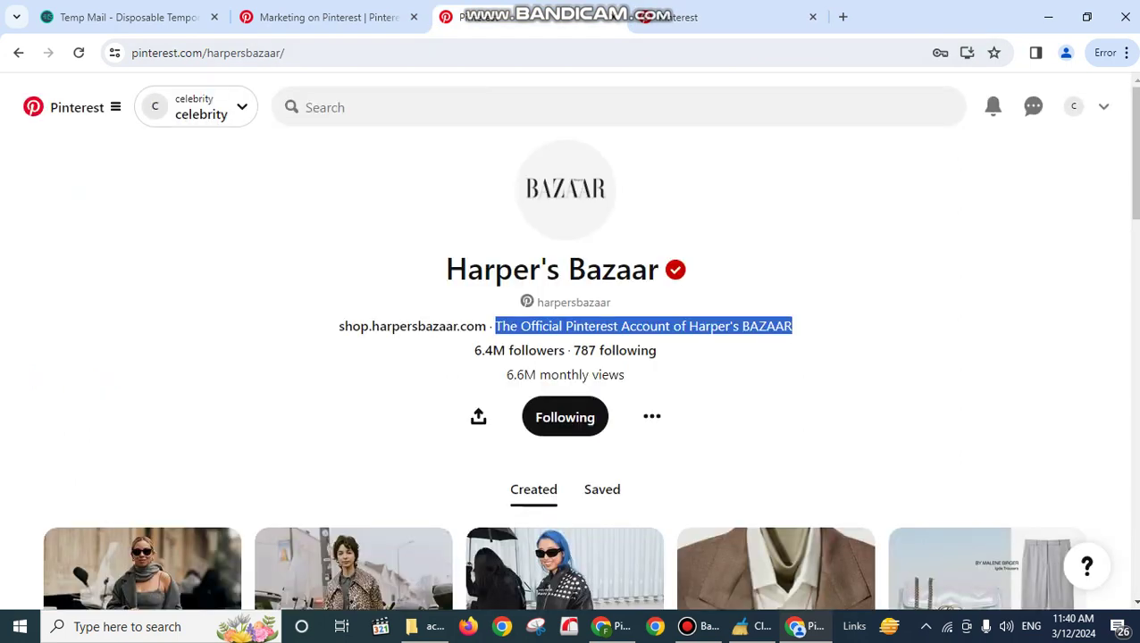
left_click_drag(659, 269, 445, 269)
key("ctrl+c")
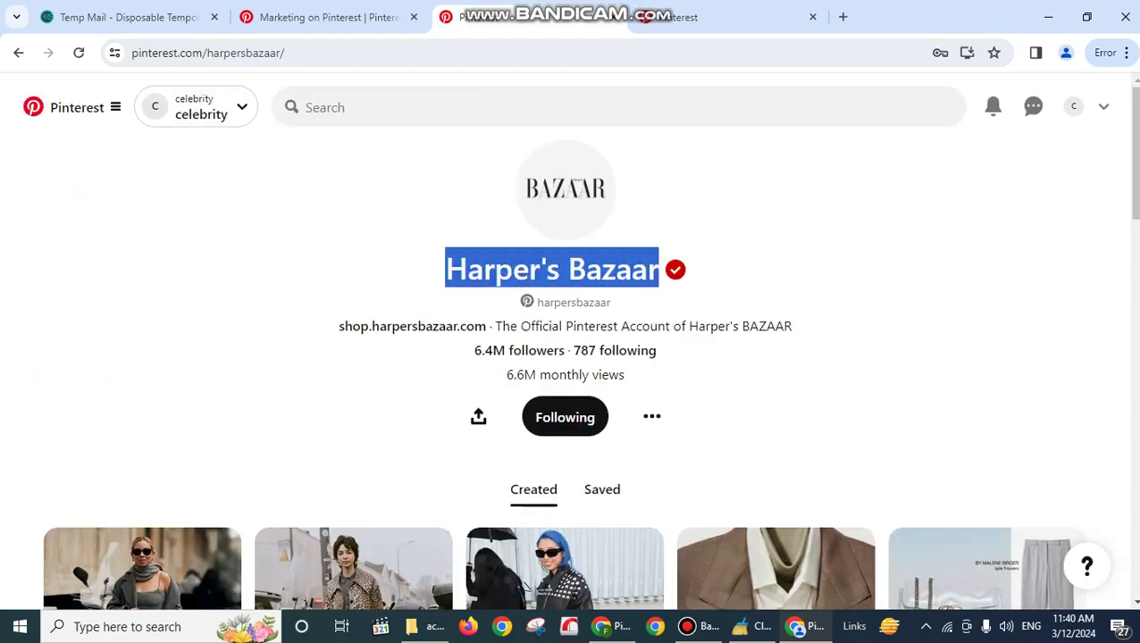
key("alt+Right")
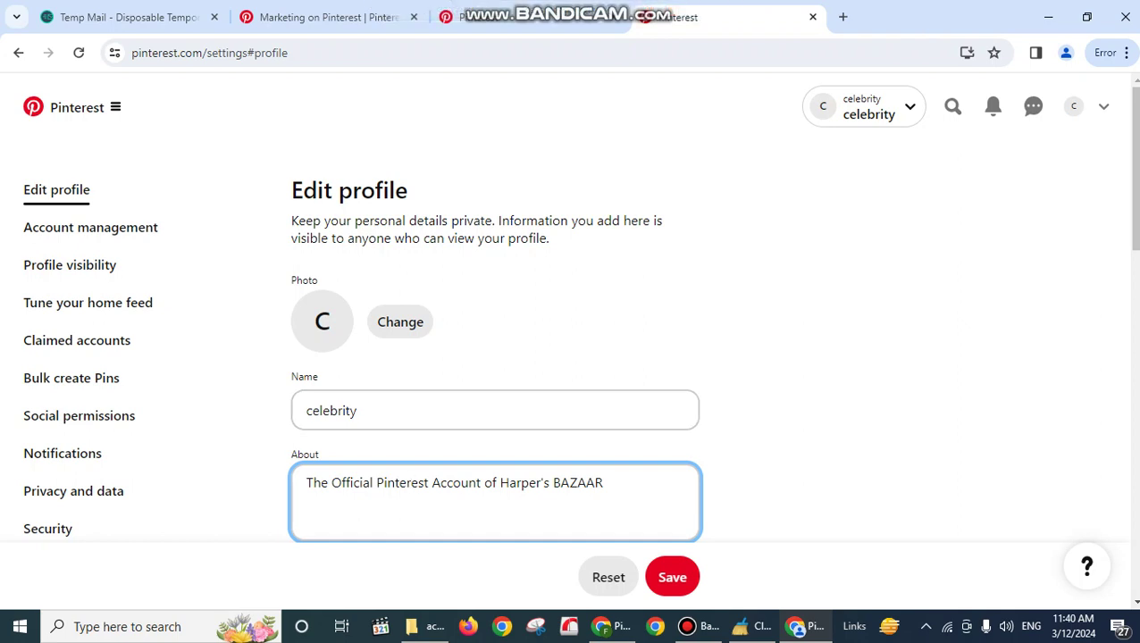
key("shift+Tab")
key("ctrl+v")
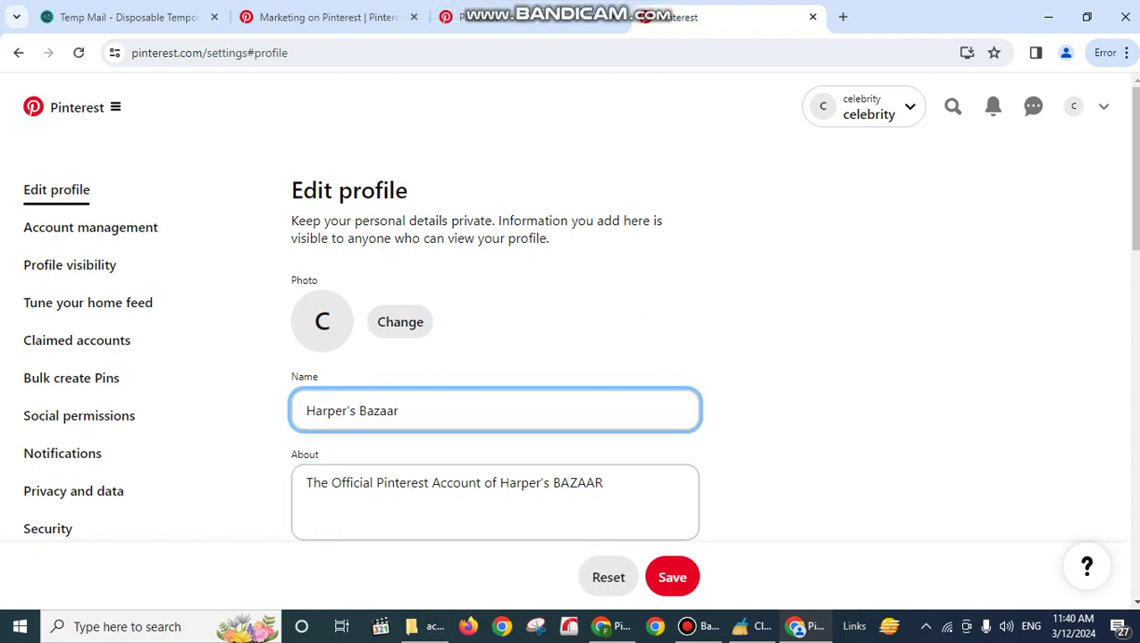
Open the Eiffel Tower Pin among the created Pins on the Harper's Bazaar profile and allow Pinterest to show notifications.
key("alt+Left")
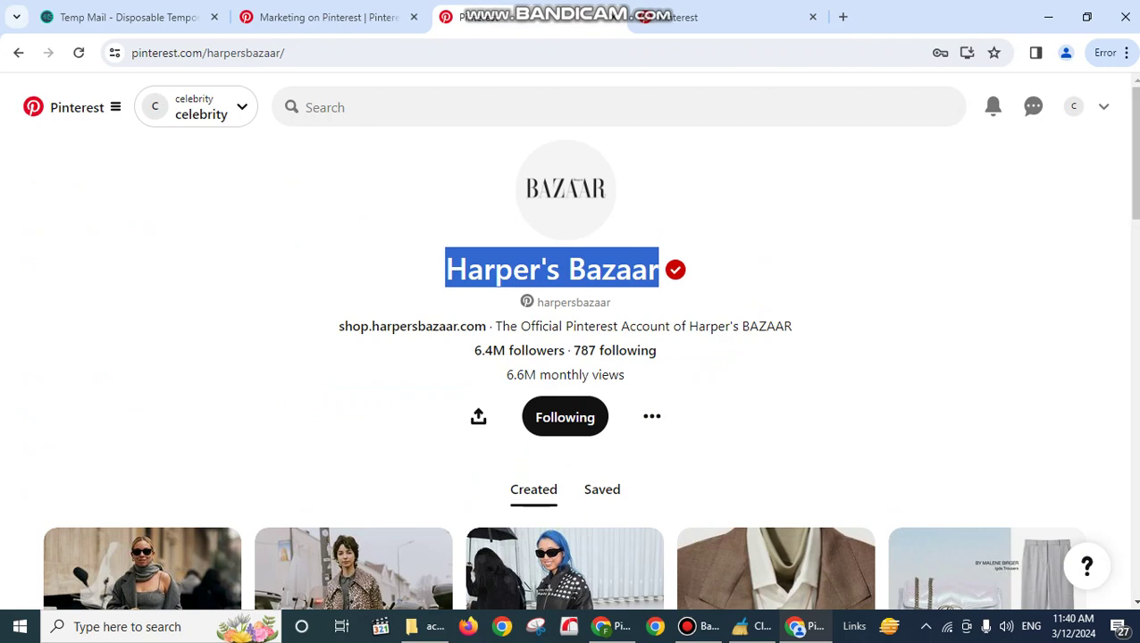
scroll(570, 366, "down", 4)
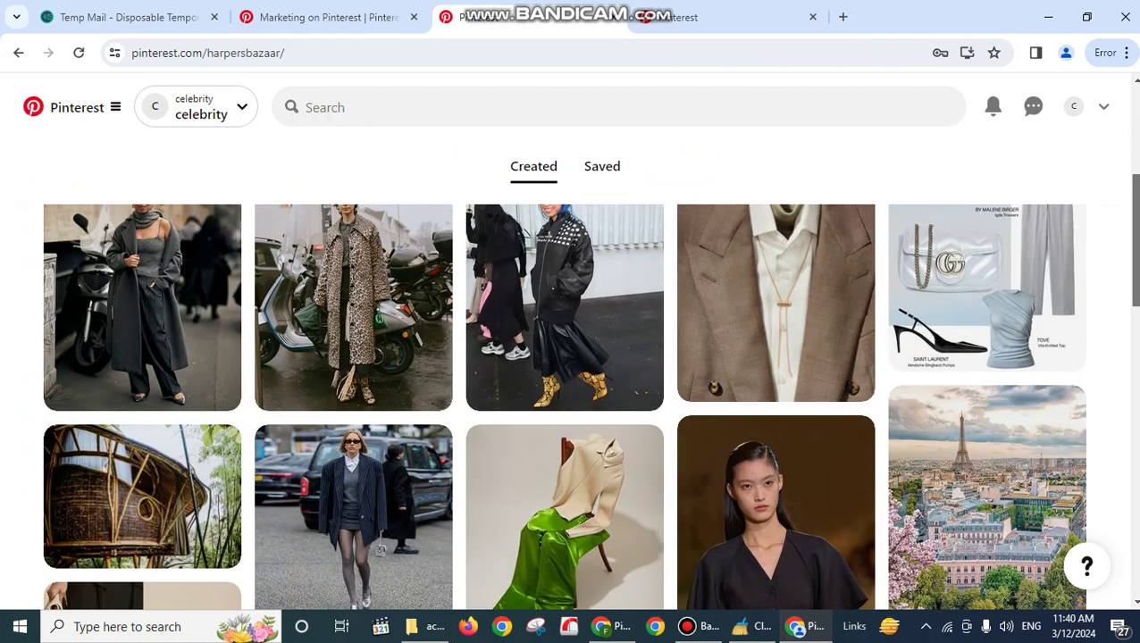
scroll(570, 402, "down", 2)
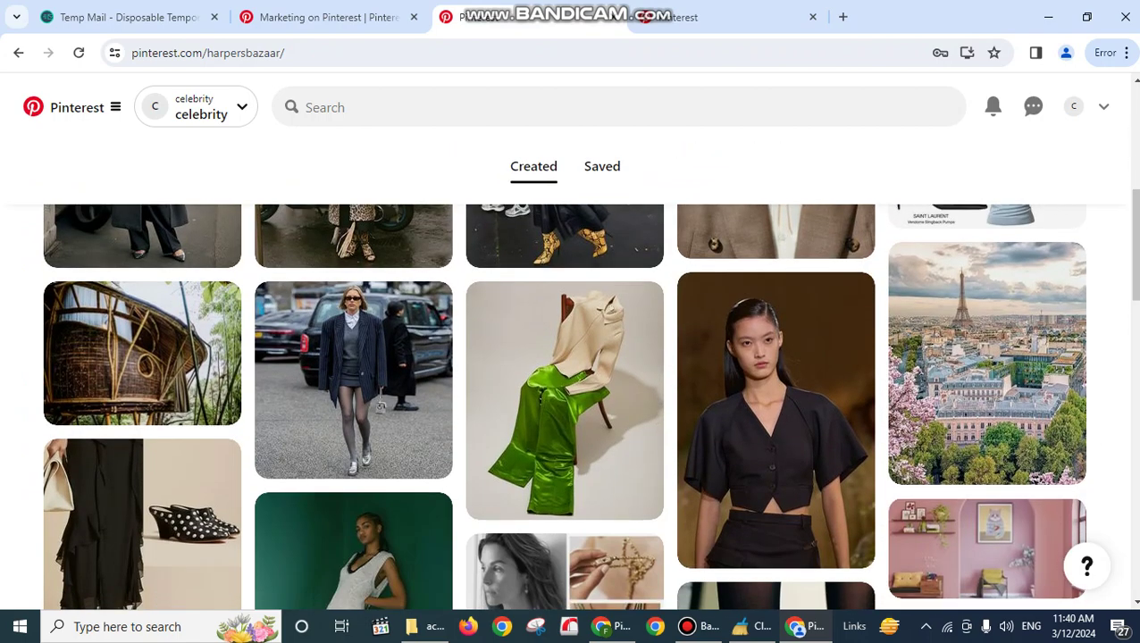
left_click(987, 364)
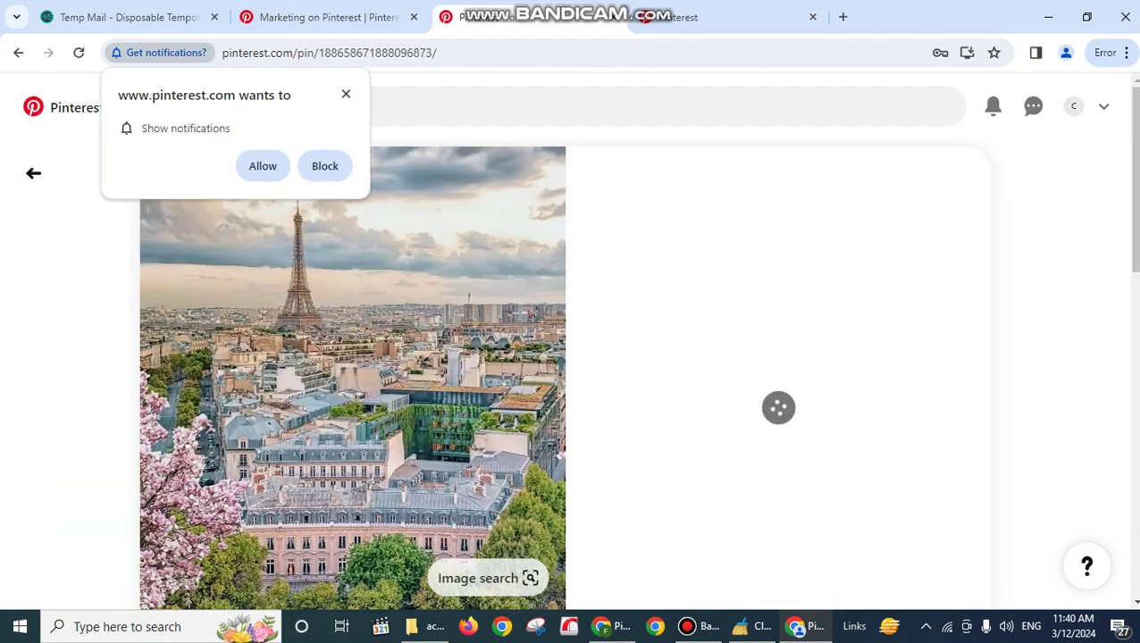
right_click(274, 338)
left_click(263, 166)
Save the Eiffel Tower Pin's image to the Downloads folder as a JPEG named cele.
right_click(344, 363)
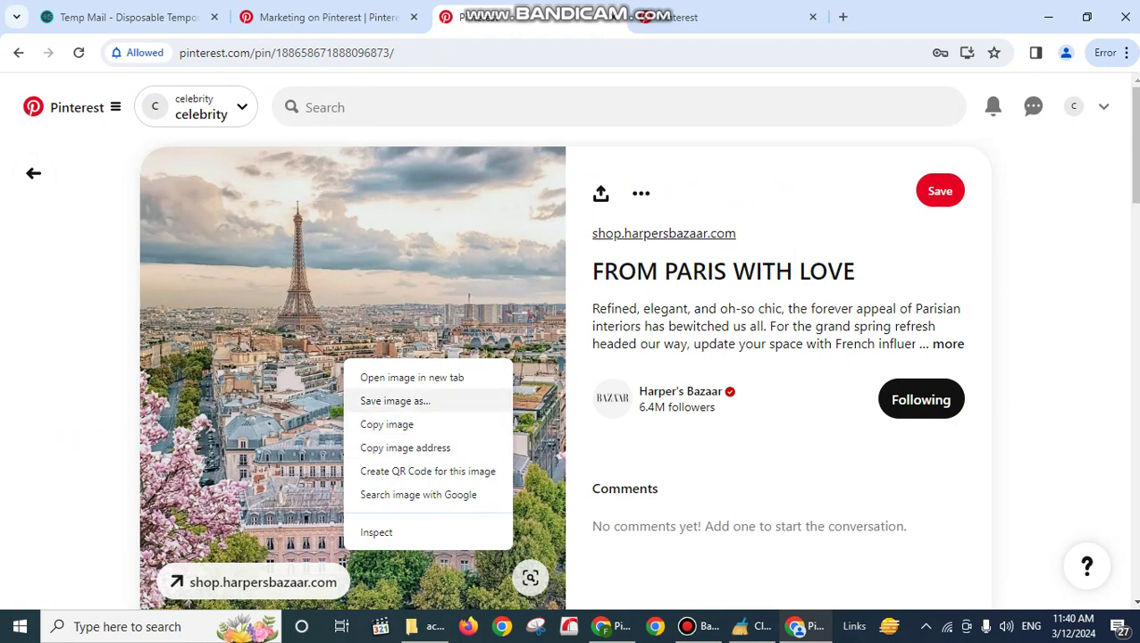
left_click(395, 400)
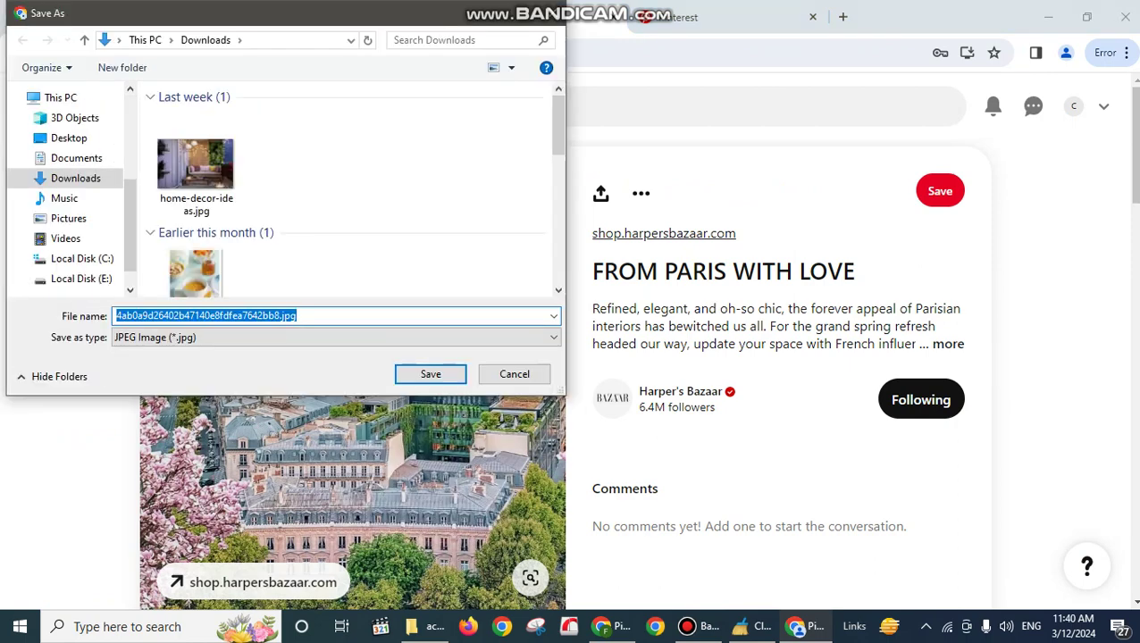
type("cele")
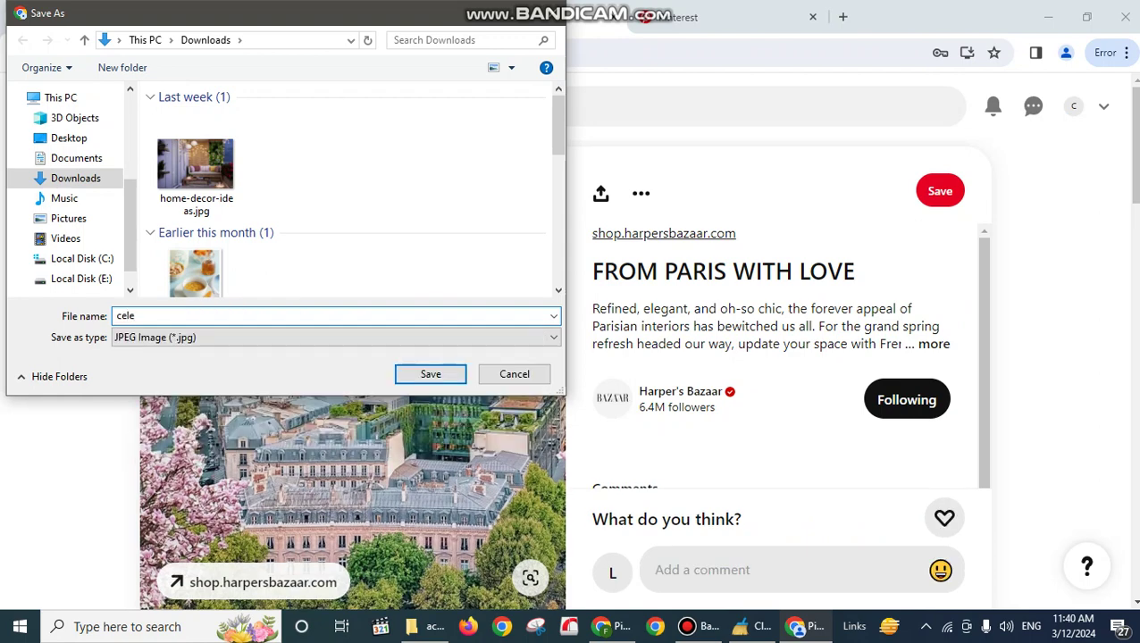
key("Return")
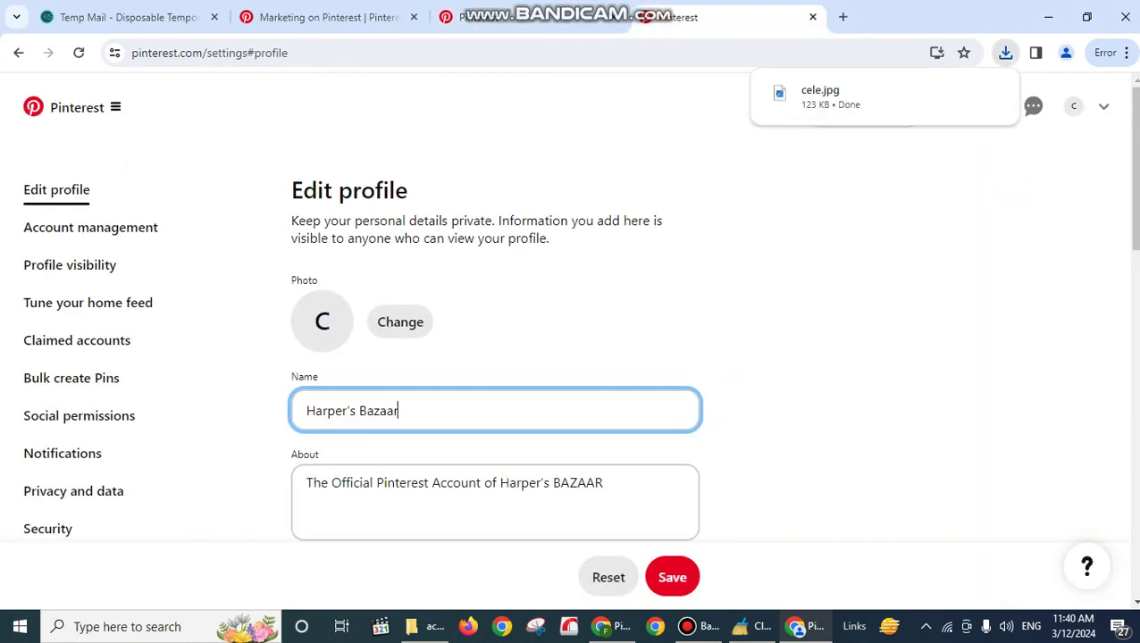
Open the account's profile picture dialog, dismiss it without choosing a photo, and set the username to Celebrity.
left_click(400, 322)
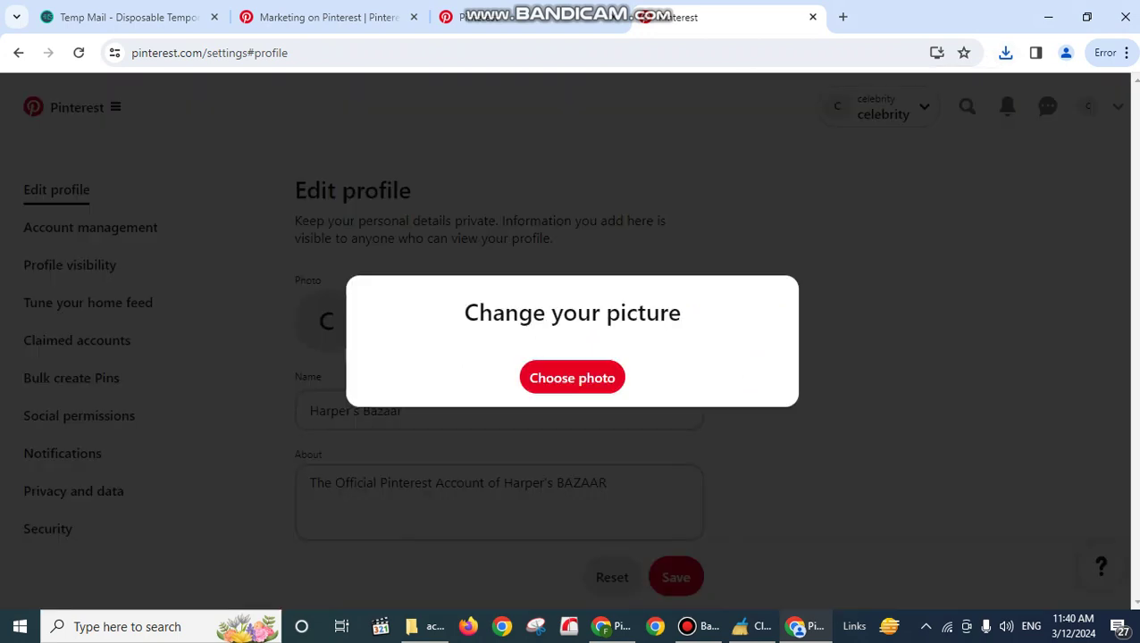
key("Escape")
scroll(572, 340, "down", 3)
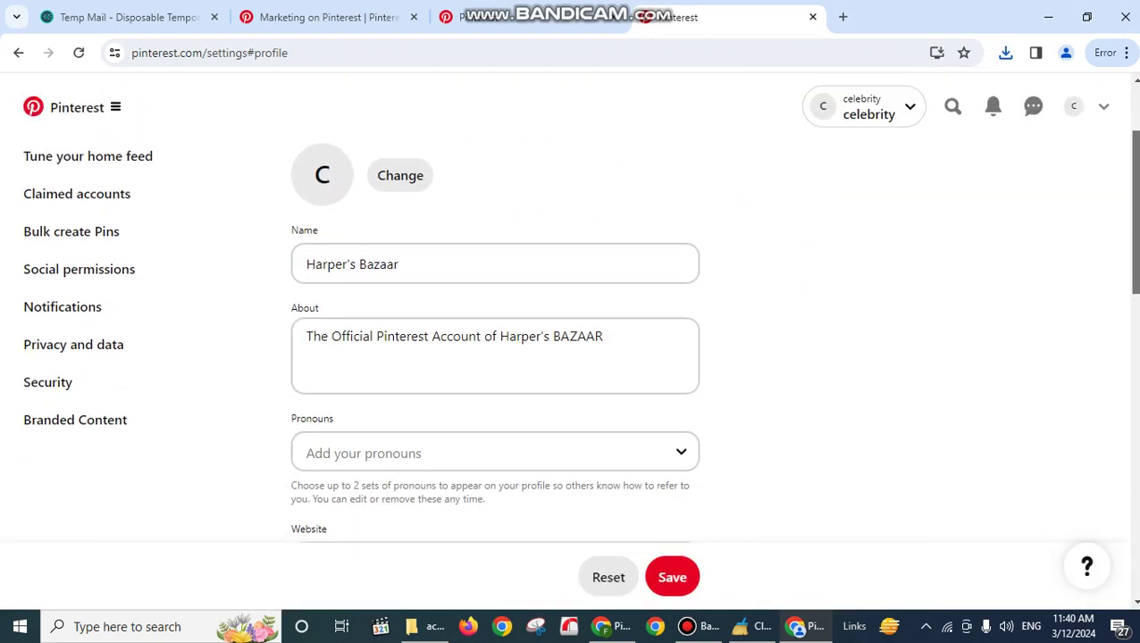
scroll(572, 340, "down", 3)
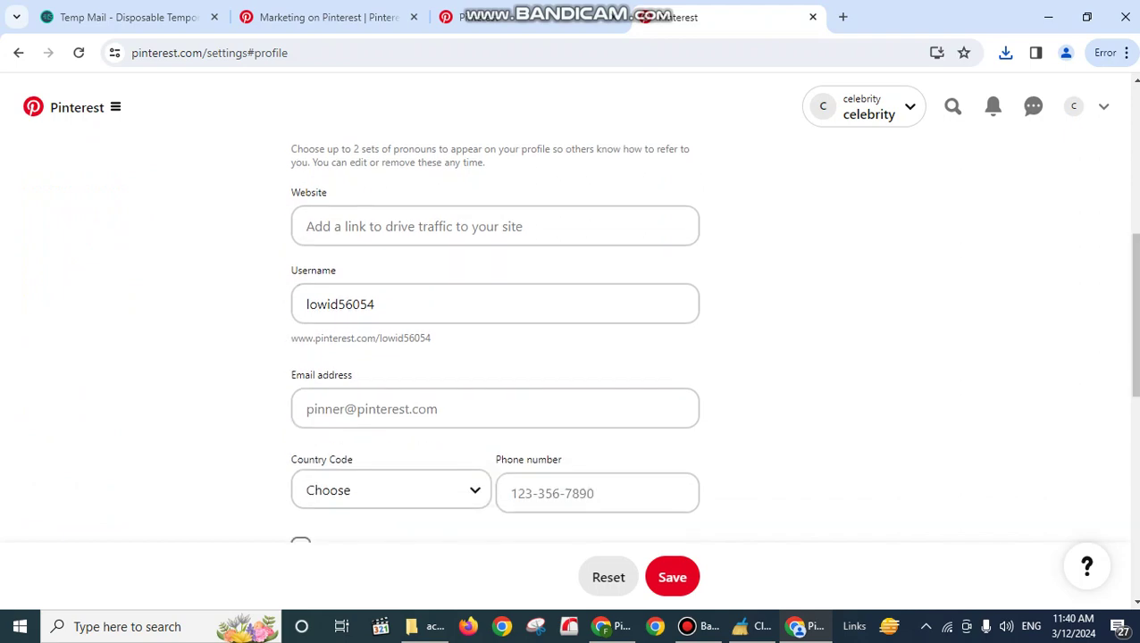
double_click(373, 303)
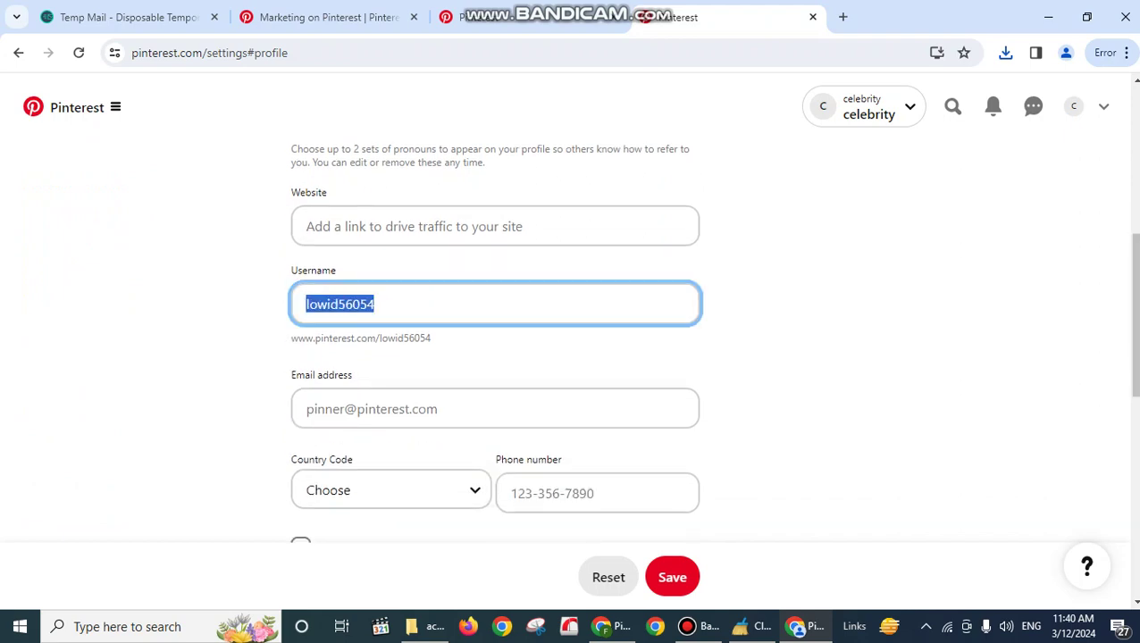
type("Cele")
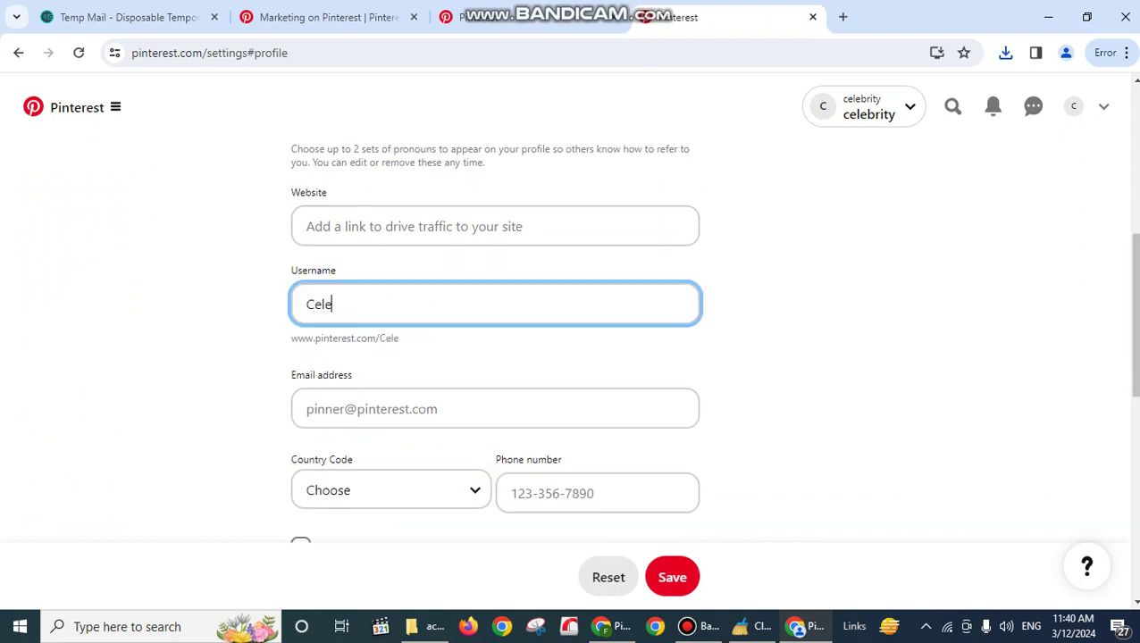
type("brity")
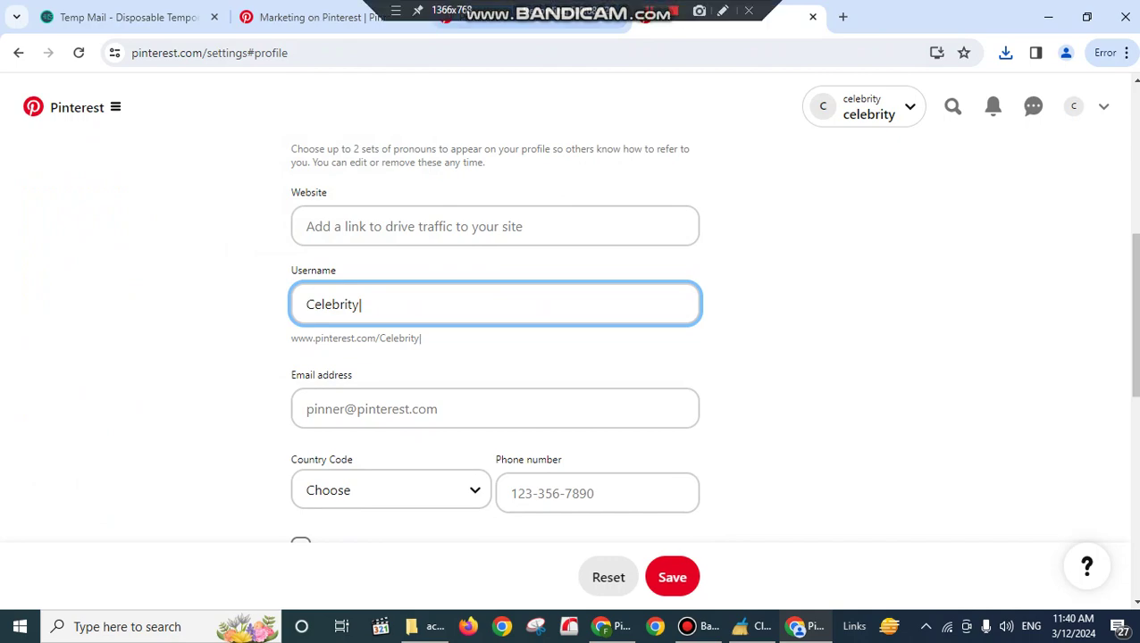
left_click(536, 17)
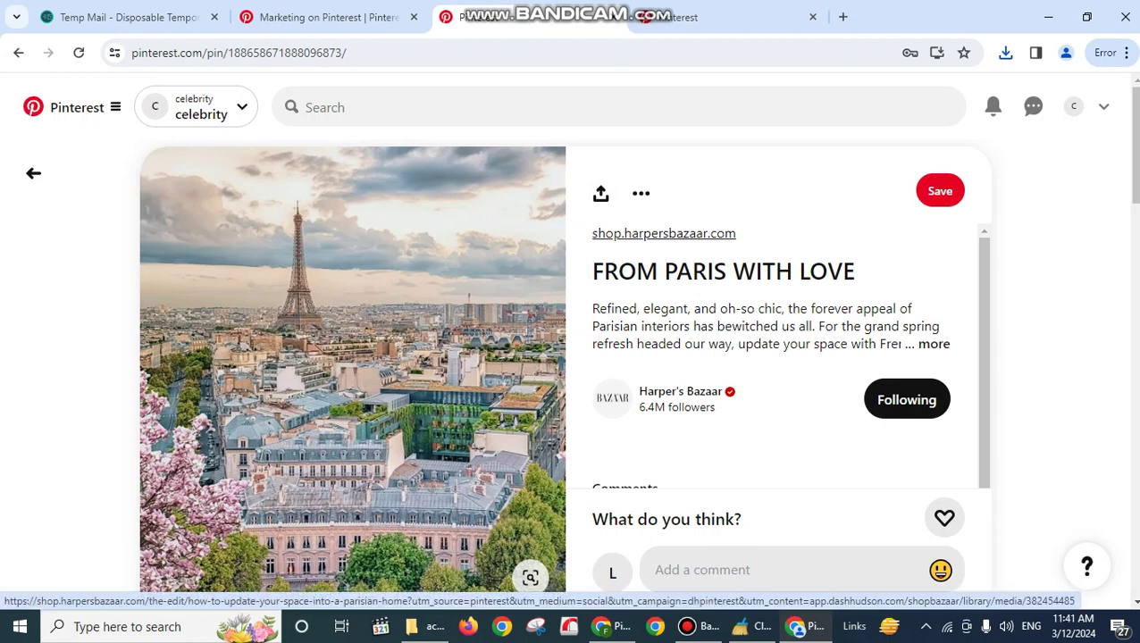
left_click(715, 17)
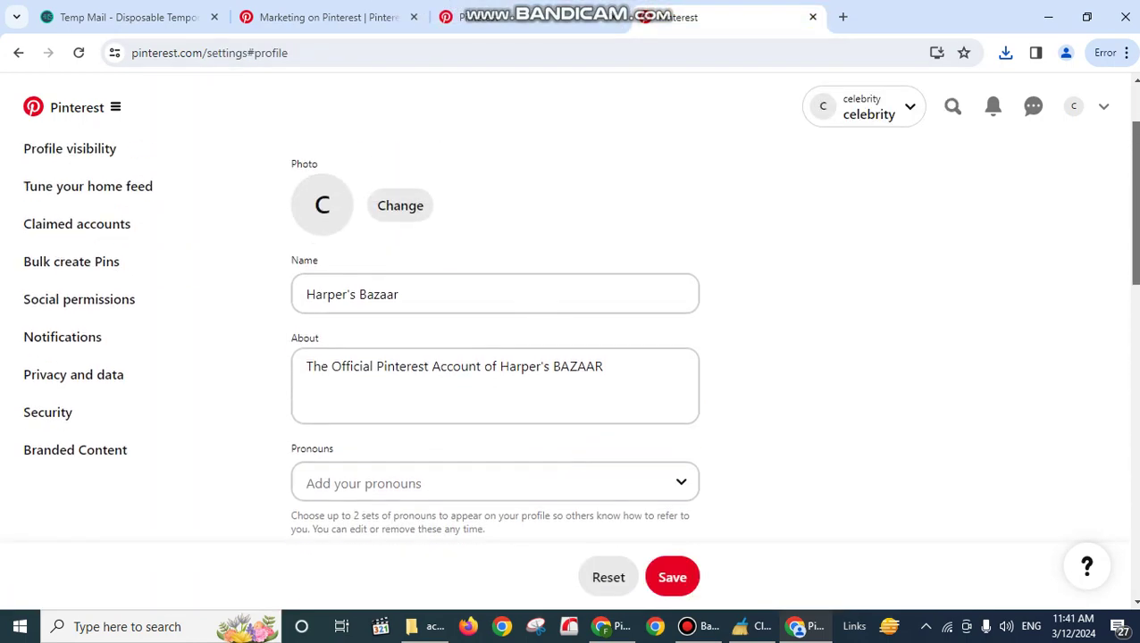
left_click_drag(398, 302, 304, 302)
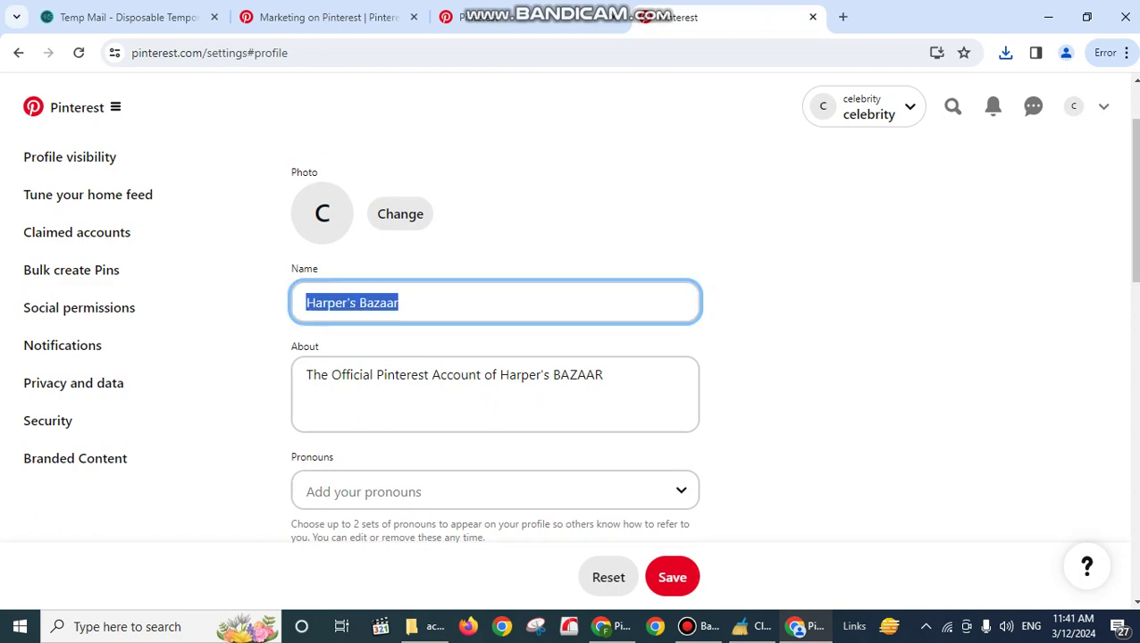
left_click(527, 17)
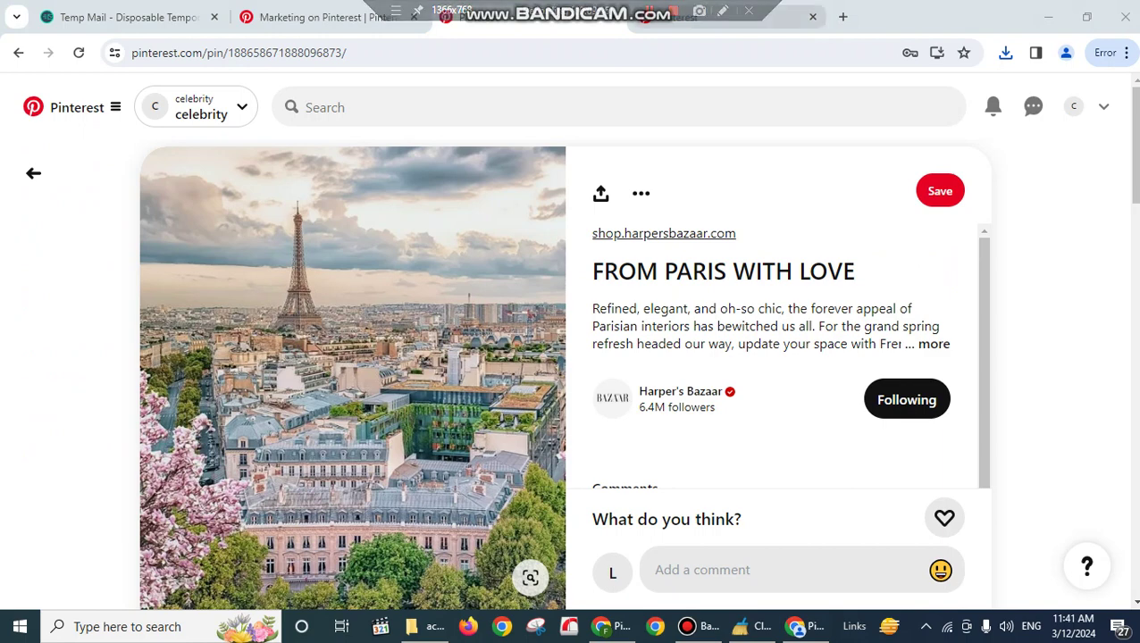
left_click(652, 273)
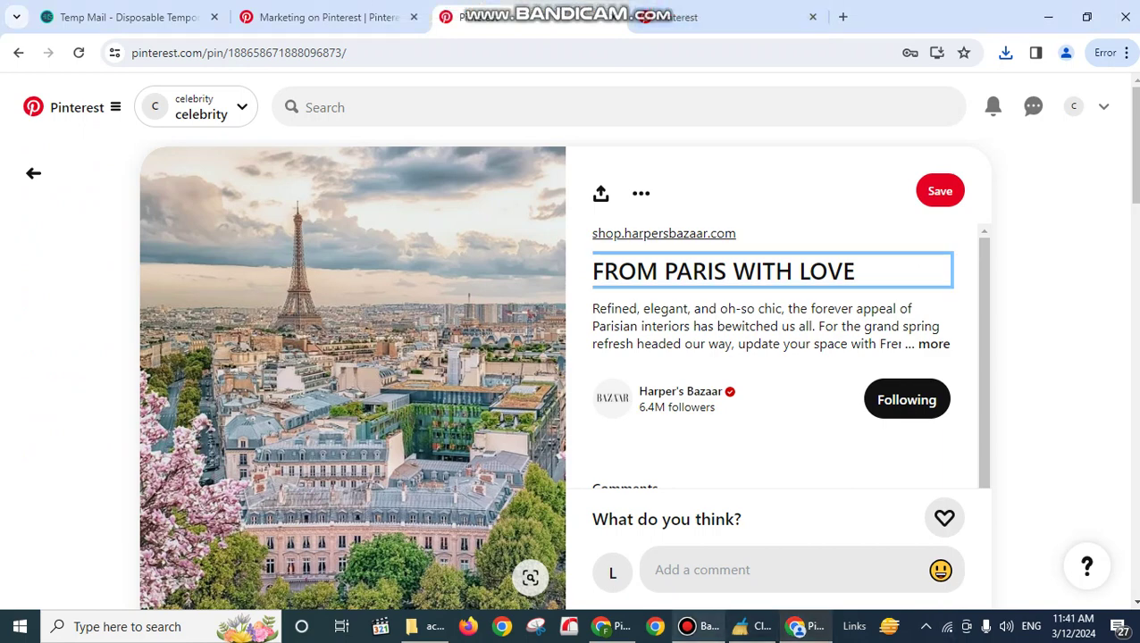
left_click(698, 626)
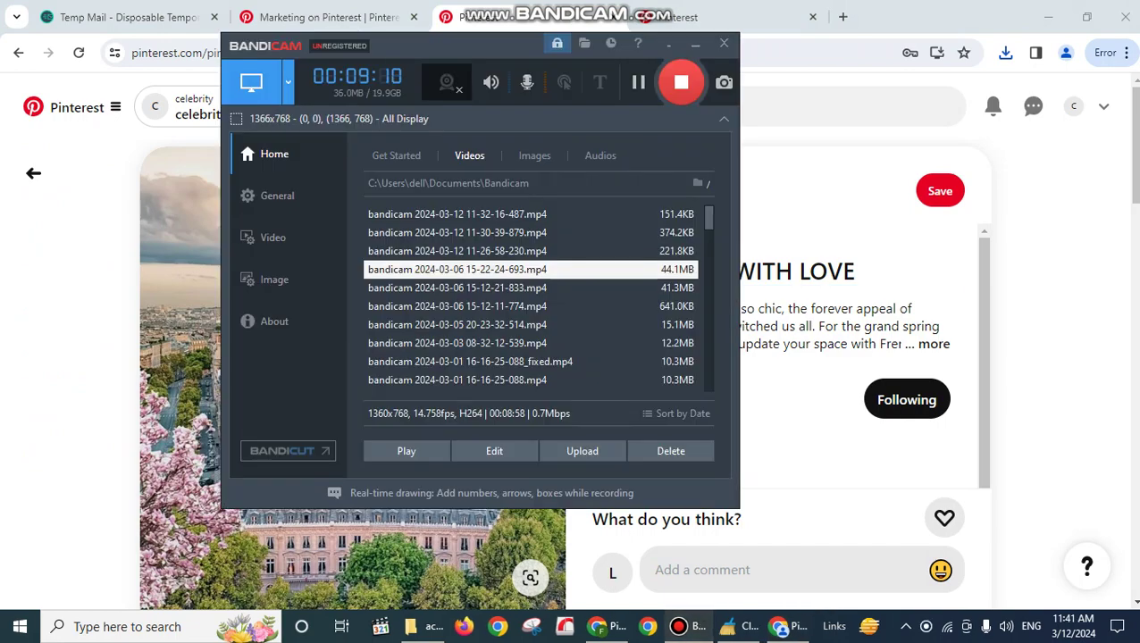